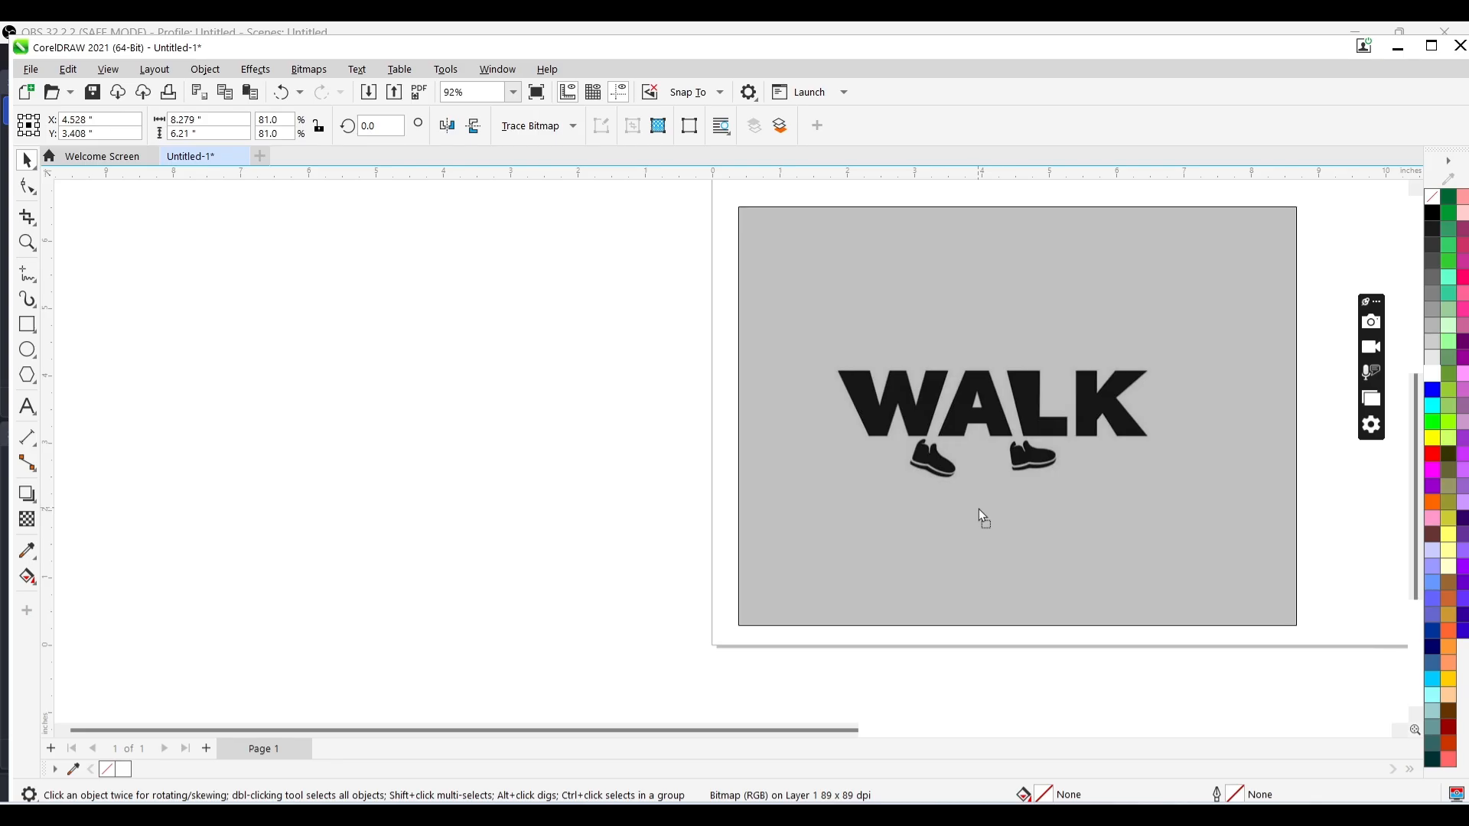
# Reposition the WALK shoe-logo reference image slightly higher on the page and deselect it
pyautogui.moveTo(979, 508); pyautogui.dragTo(979, 508)
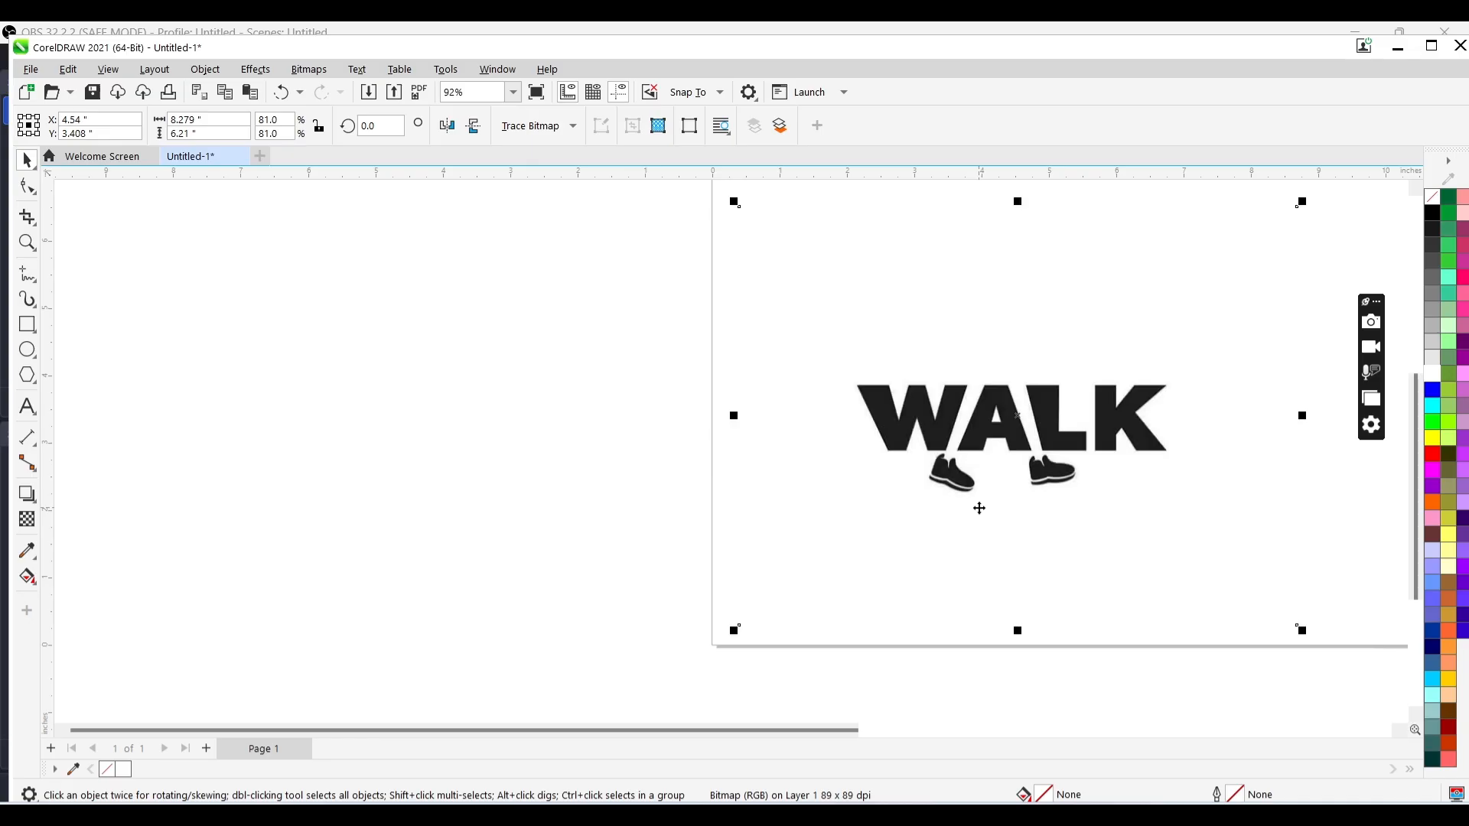
pyautogui.moveTo(904, 468); pyautogui.dragTo(888, 445)
pyautogui.click(507, 420)
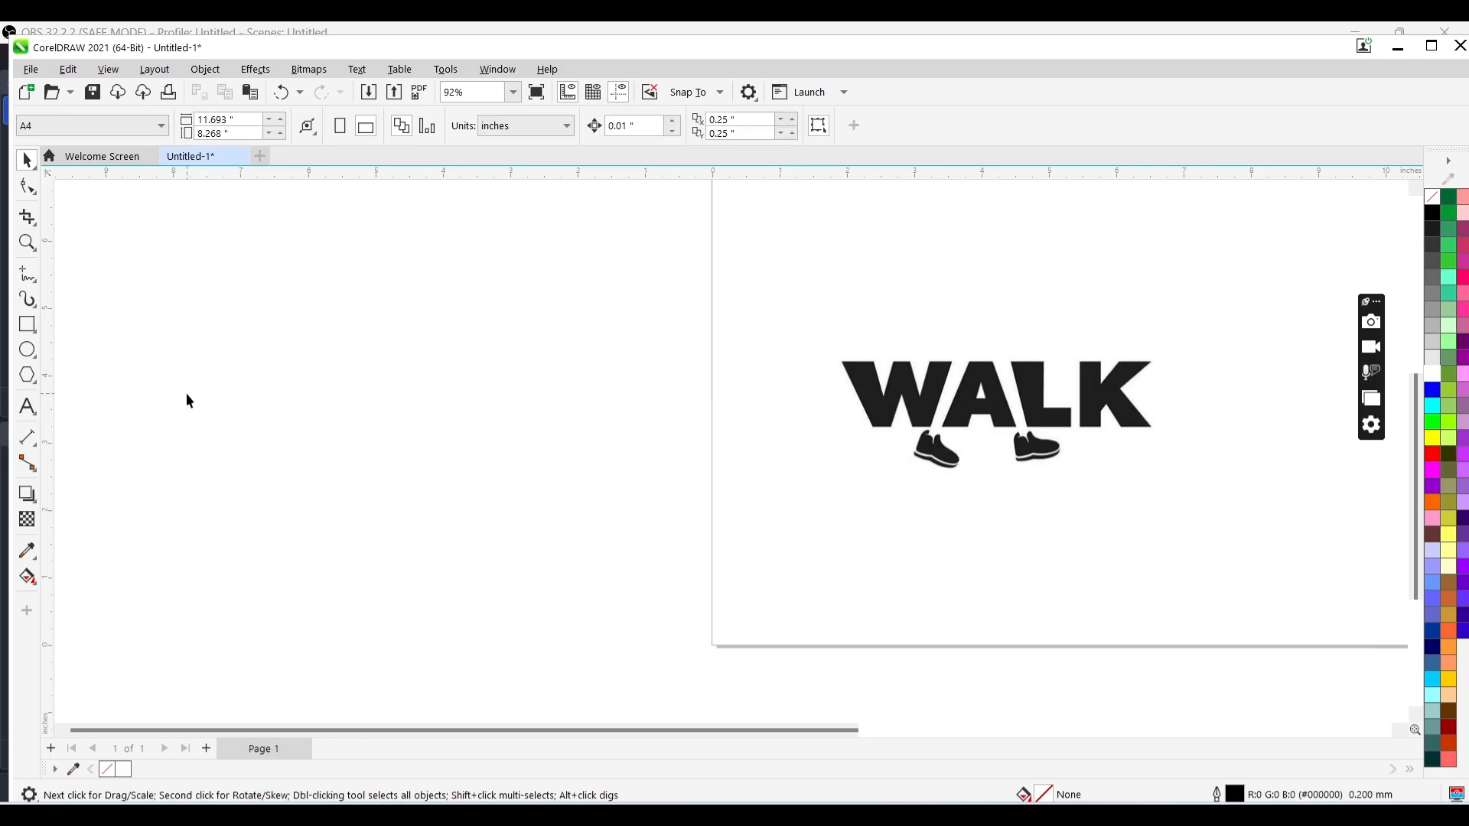
# Add an artistic text object reading "walk" in the empty area beside the page
pyautogui.click(27, 406)
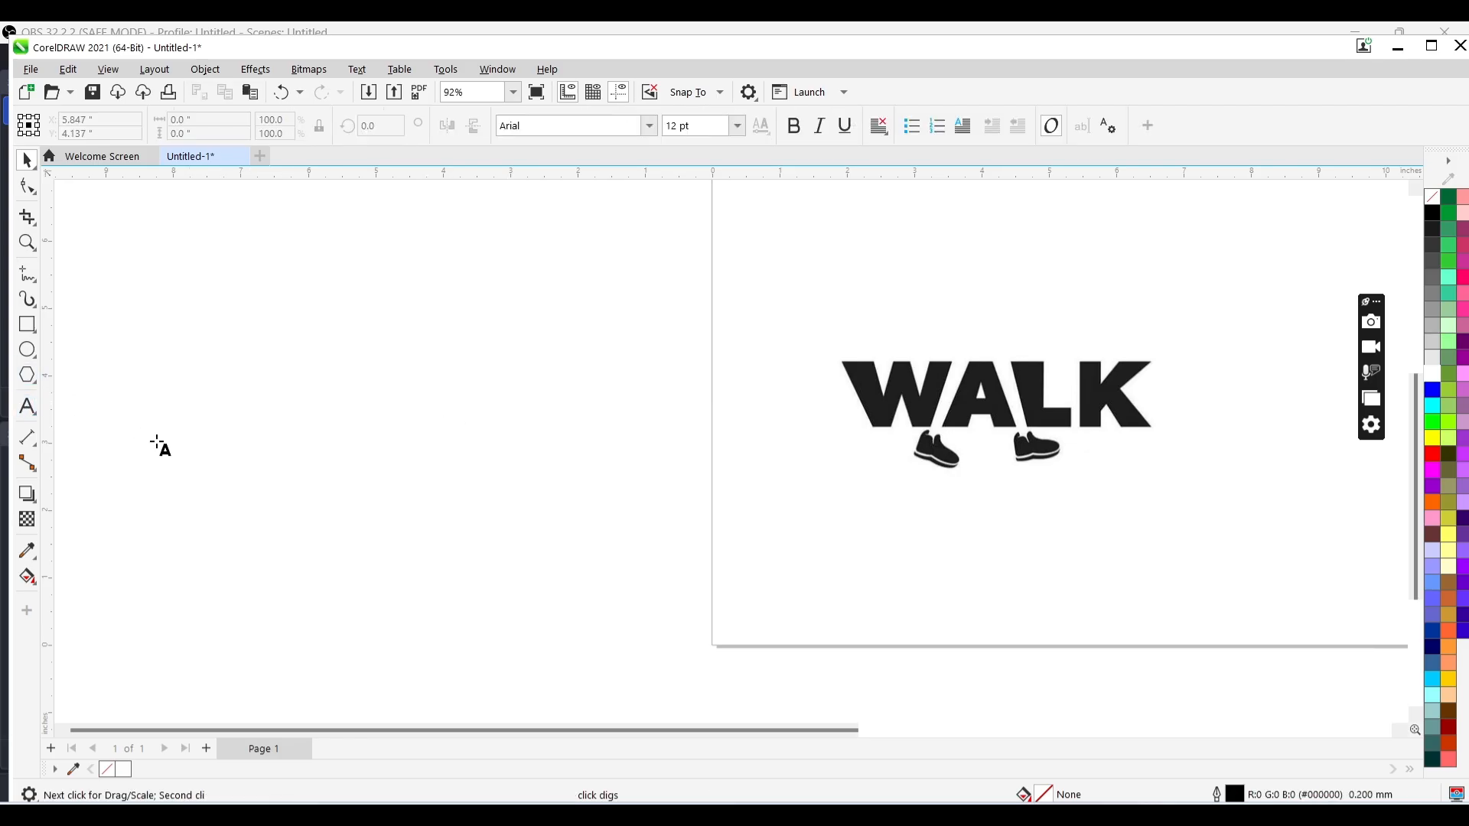
pyautogui.click(157, 443)
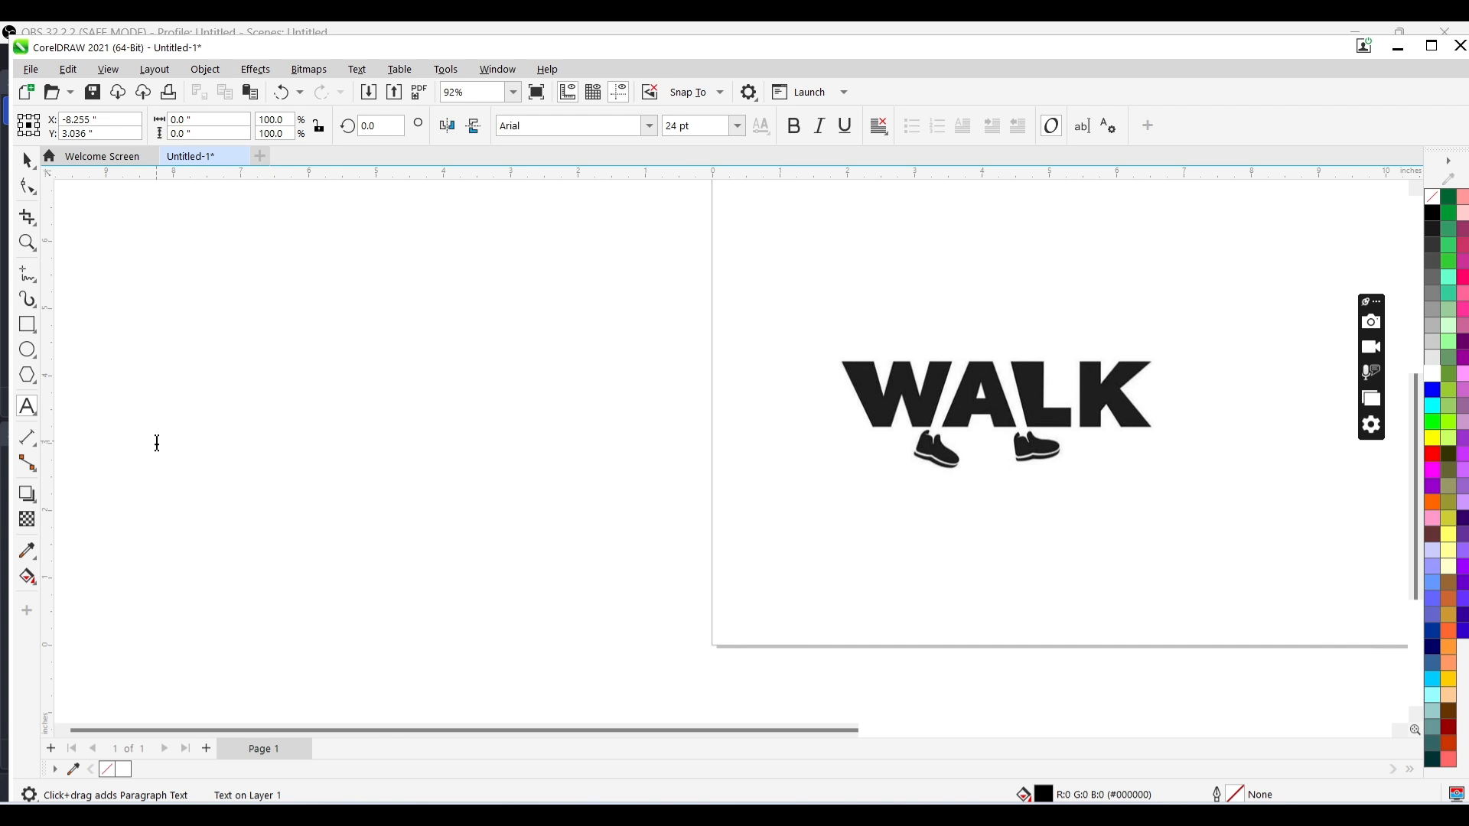
pyautogui.write('wal')
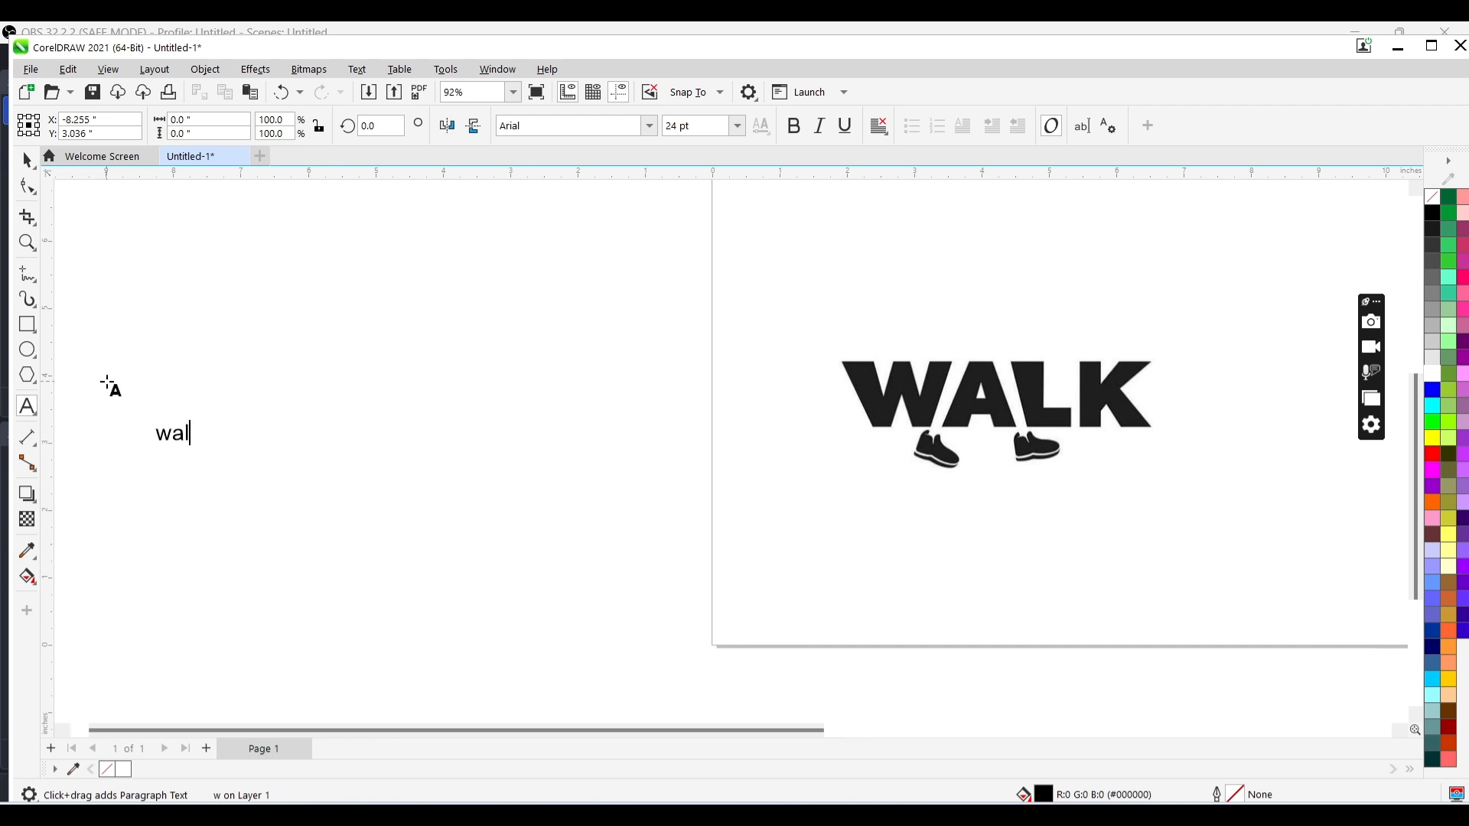
pyautogui.write('k')
# Change the case of the whole "walk" text to UPPERCASE
pyautogui.hotkey('ctrl', 'a')
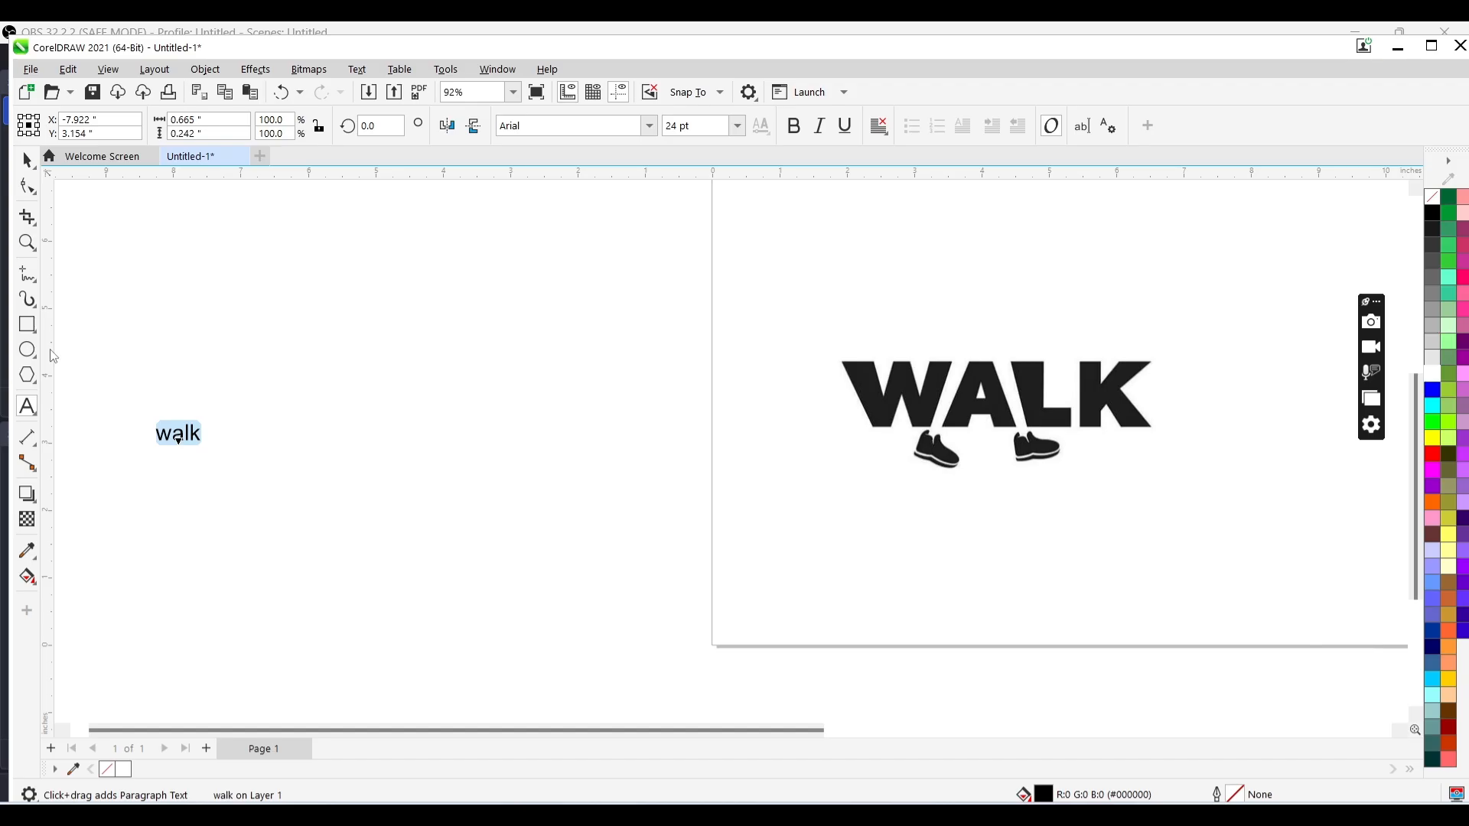
pyautogui.hotkey('shift', 'F3')
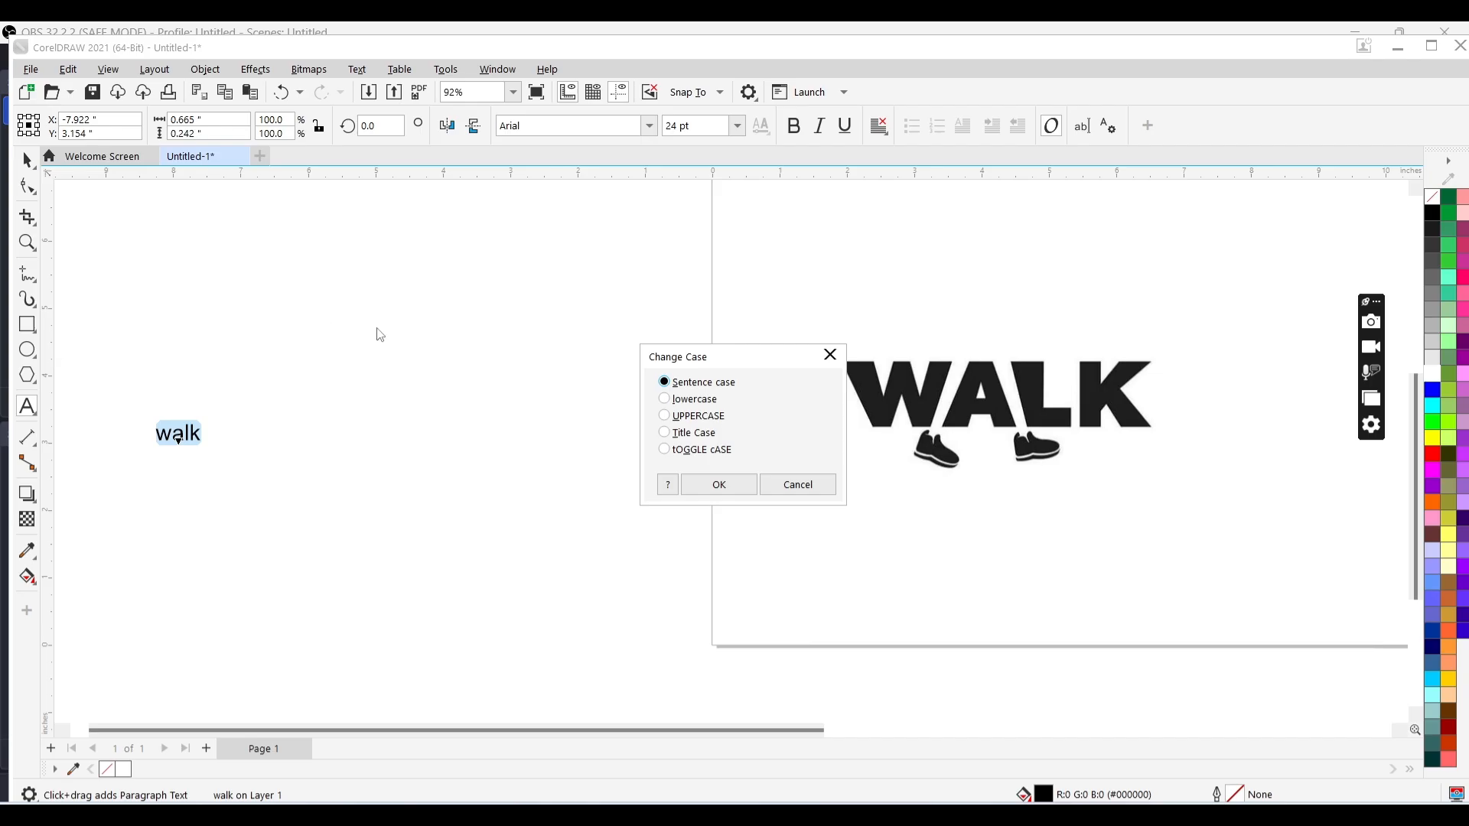
pyautogui.click(681, 418)
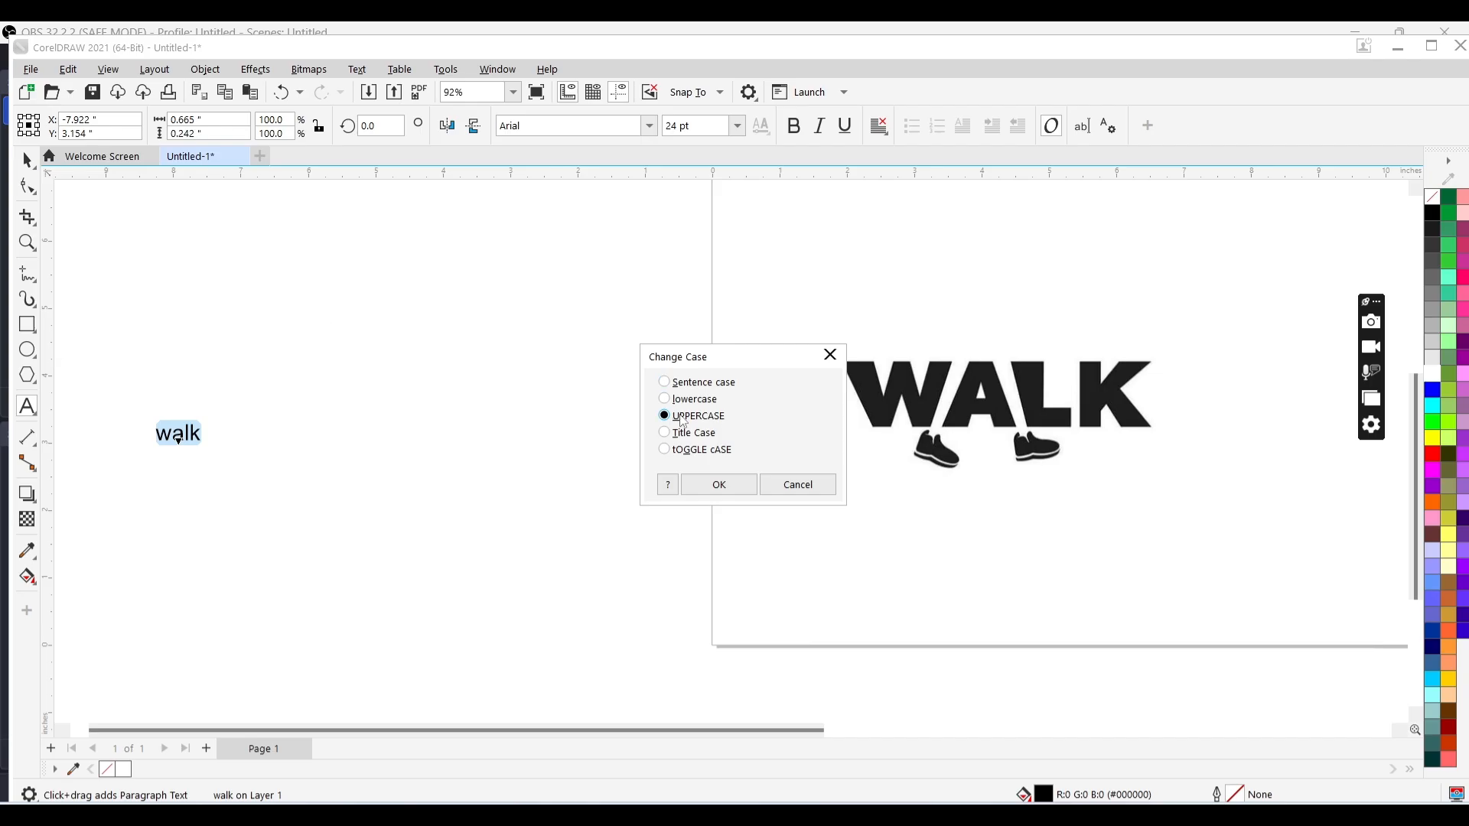
pyautogui.click(727, 488)
pyautogui.hotkey('ctrl', 'space')
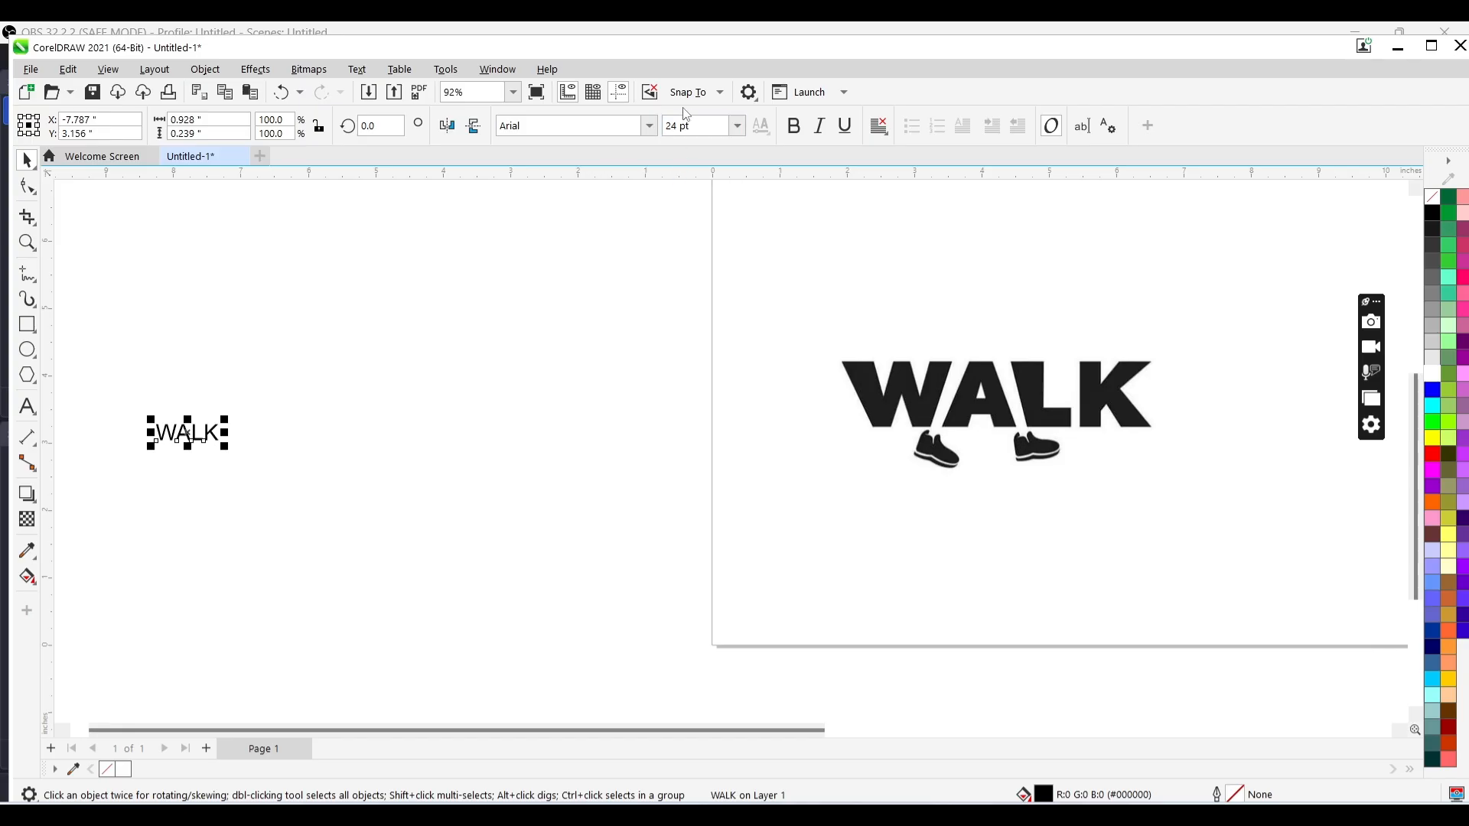
# Set the new WALK text to the Impact font at 100 pt
pyautogui.click(642, 126)
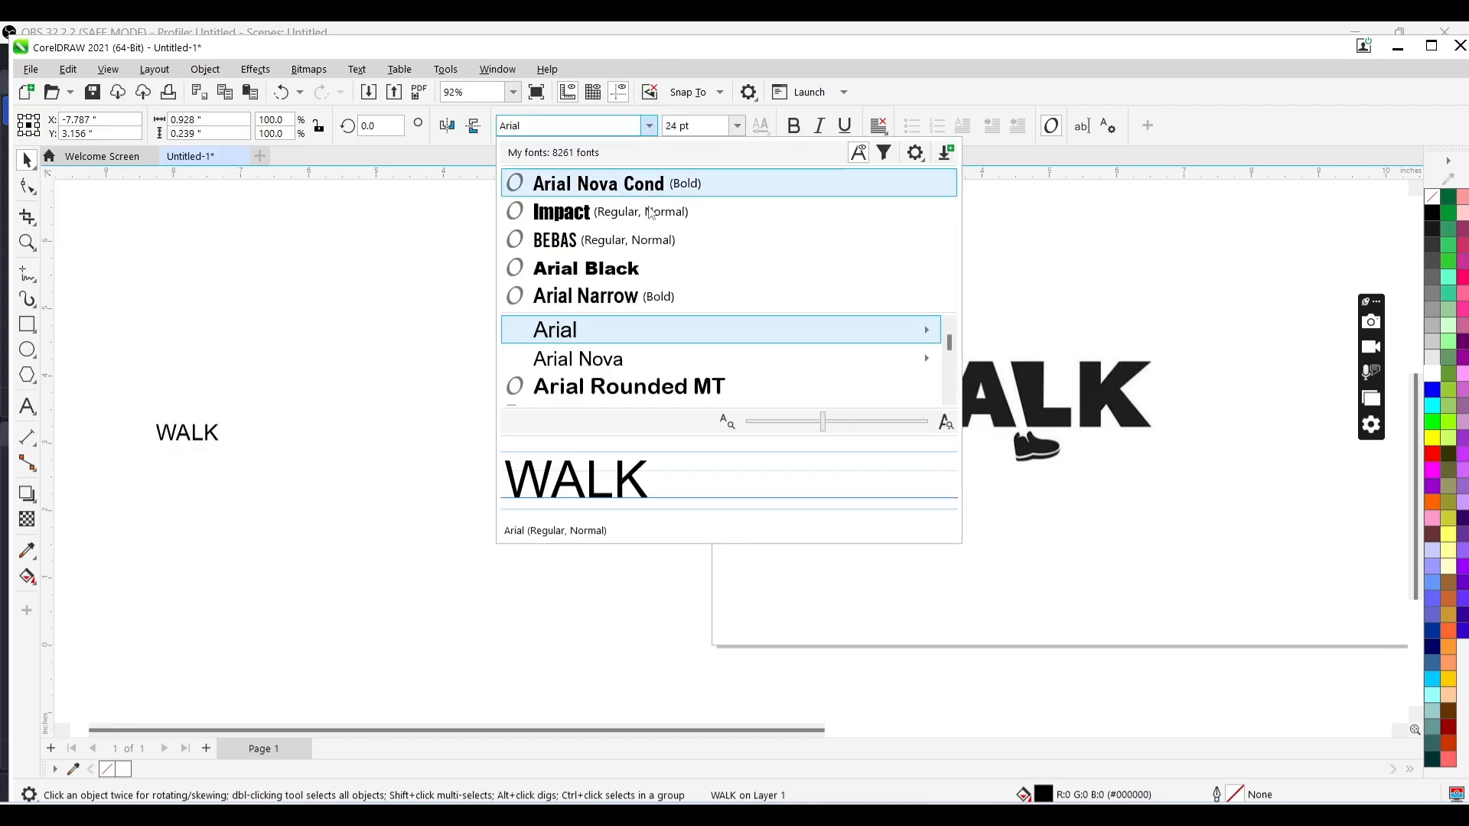
pyautogui.click(649, 226)
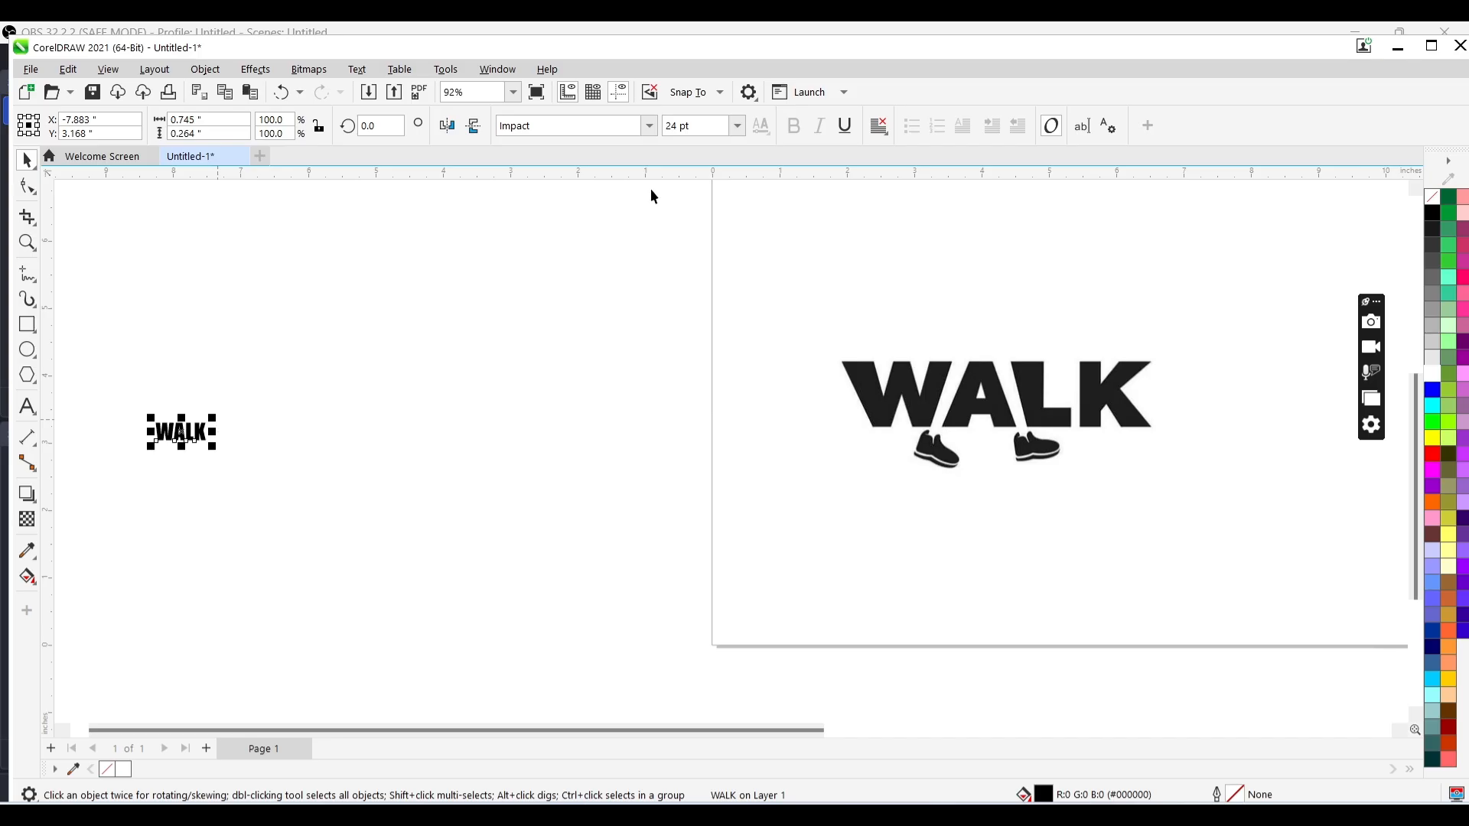
pyautogui.click(737, 125)
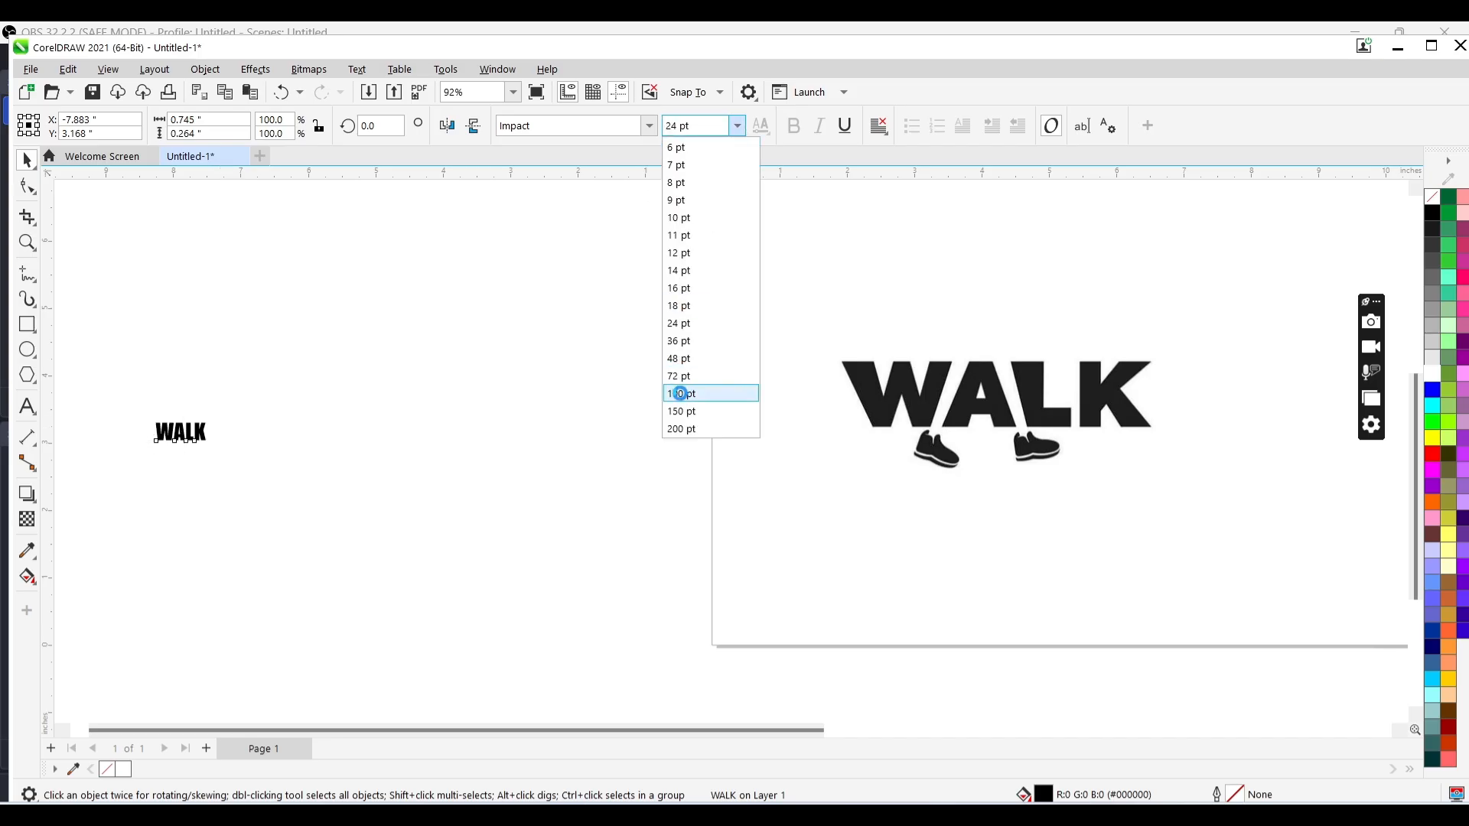
pyautogui.click(683, 394)
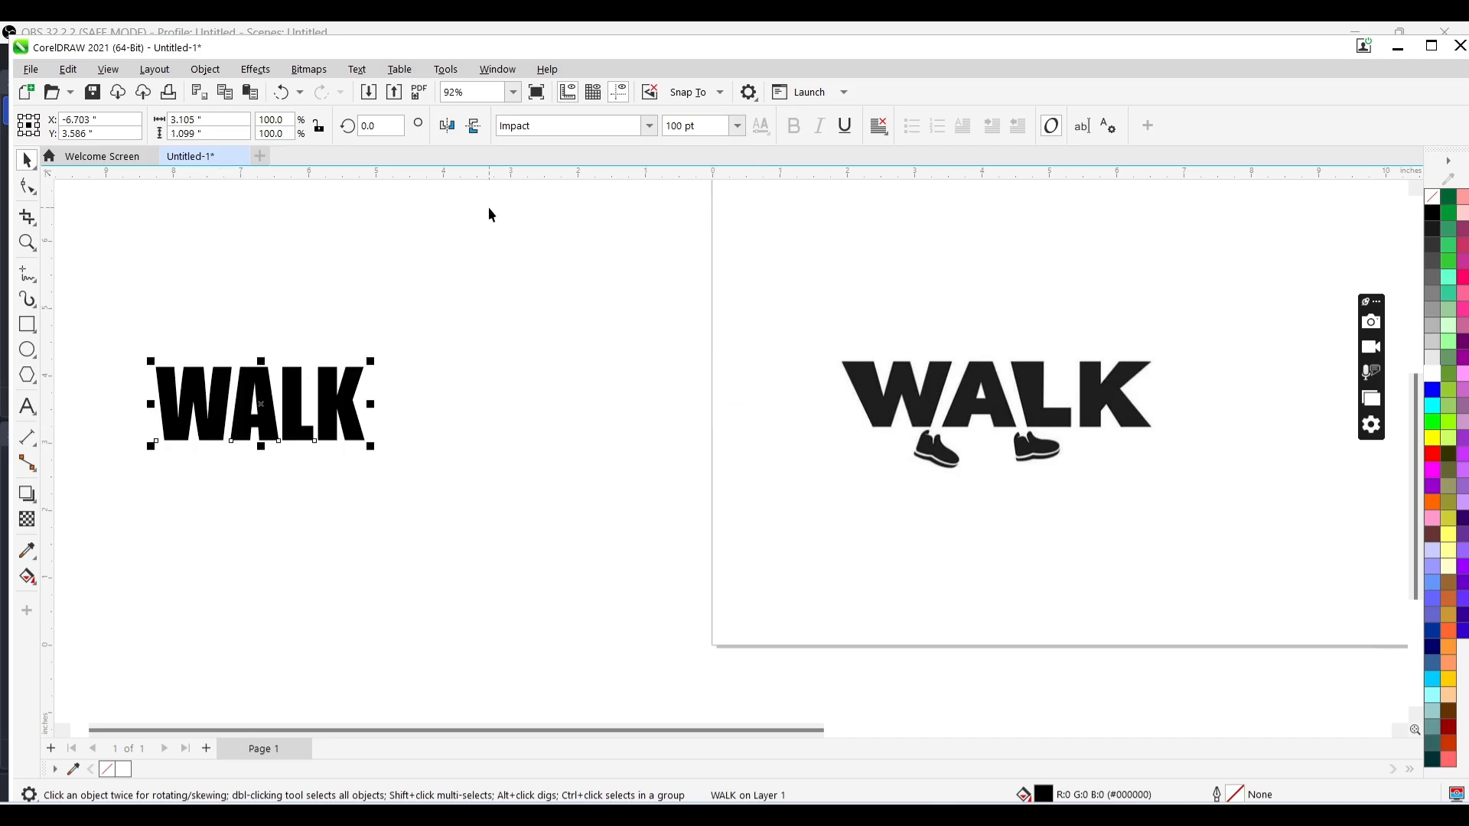
# Change the font of the WALK text to Integral CF Extra Bold to resemble the reference lettering
pyautogui.click(645, 126)
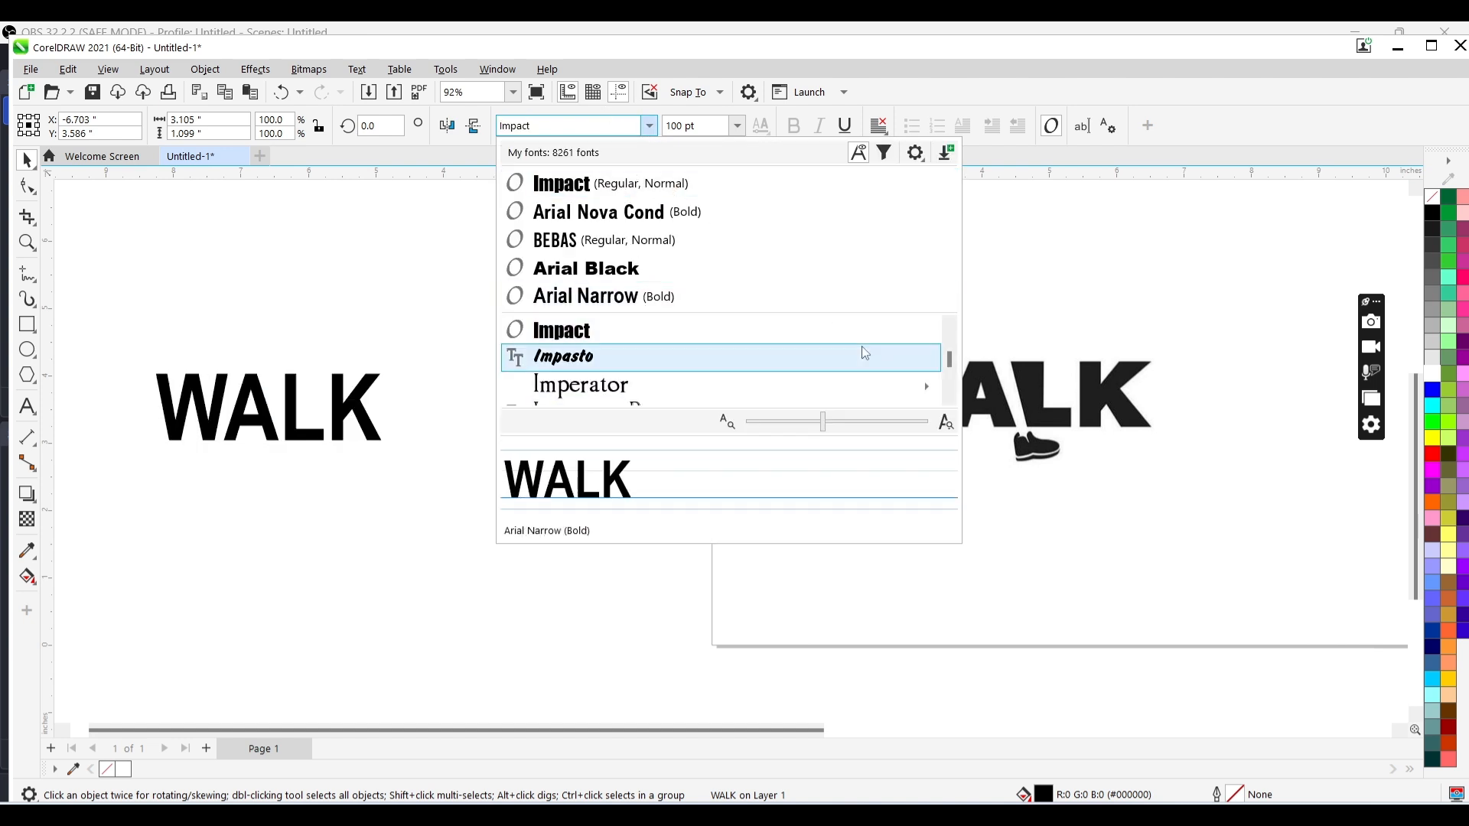
pyautogui.click(950, 398)
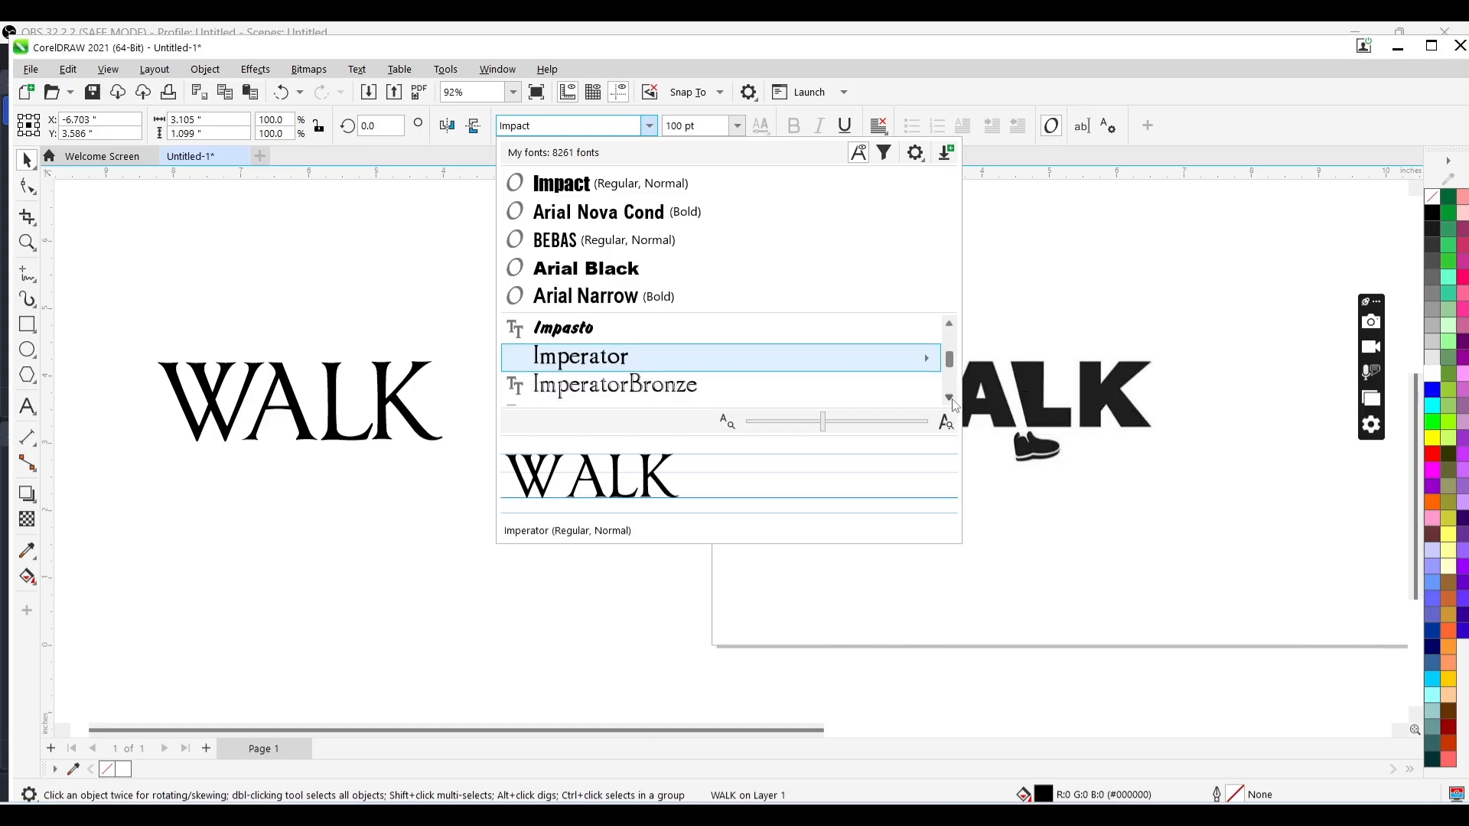
pyautogui.click(952, 400)
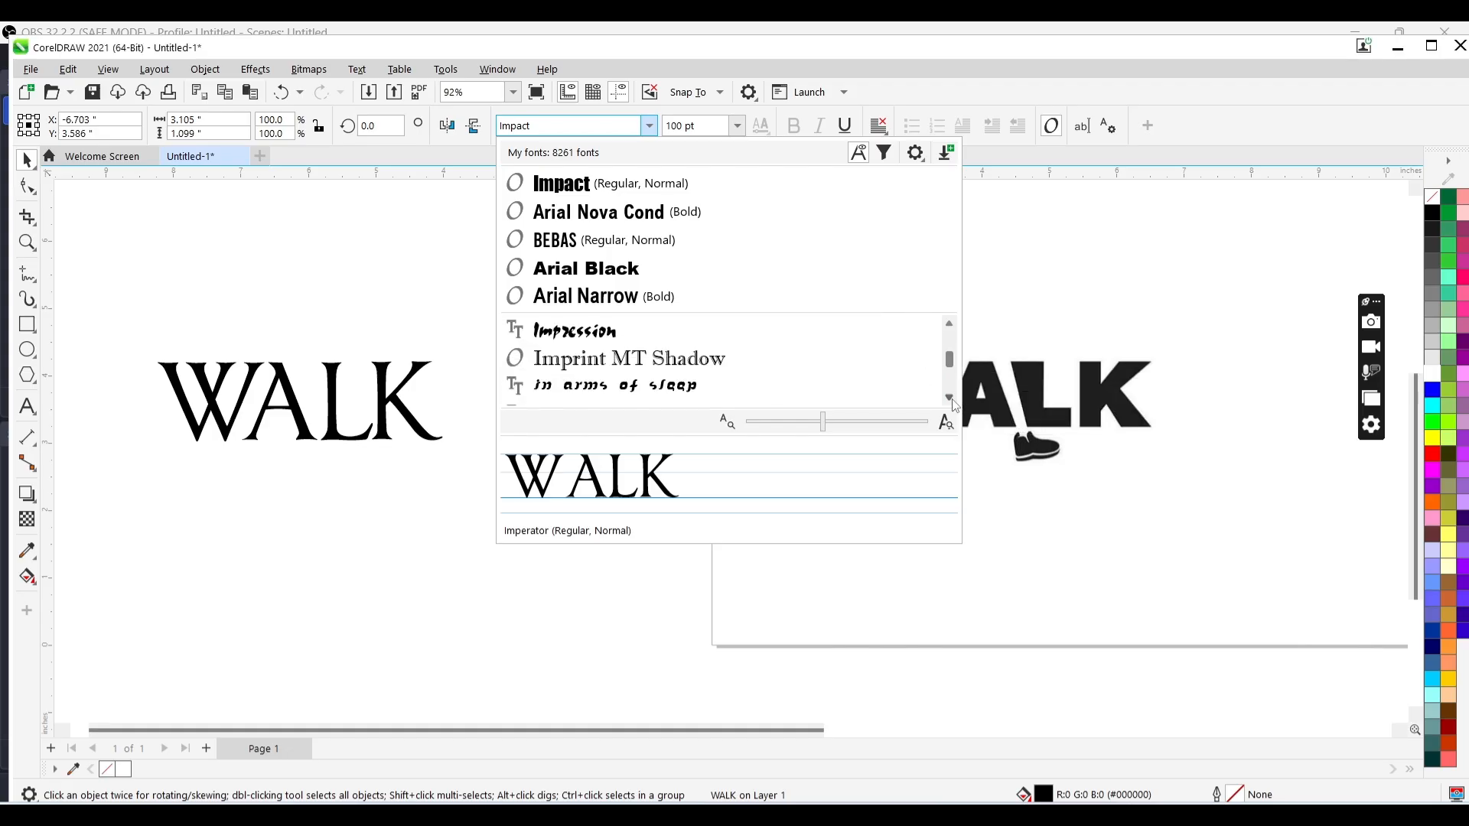
pyautogui.click(949, 323)
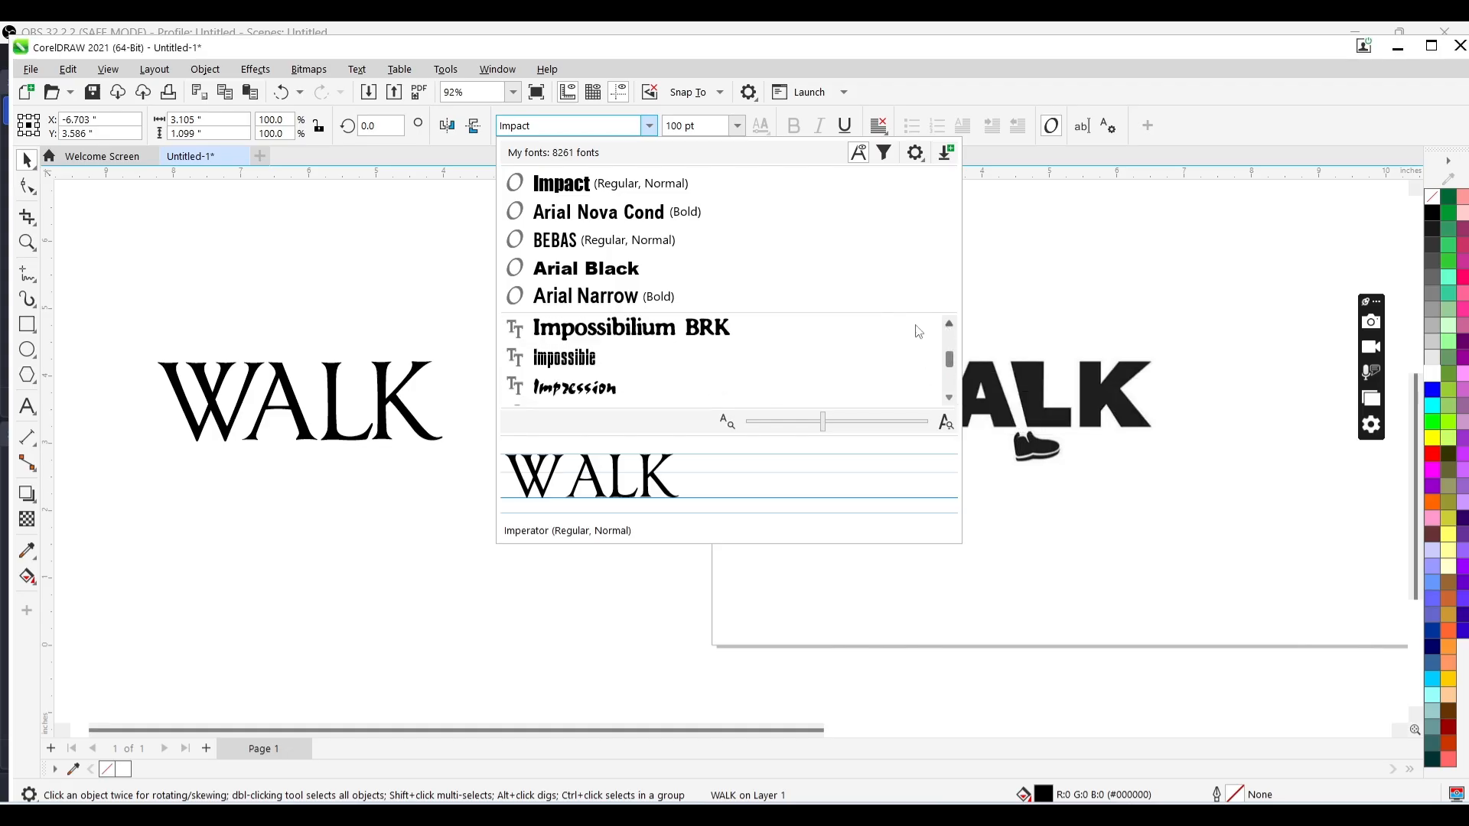
pyautogui.click(949, 400)
pyautogui.click(950, 400)
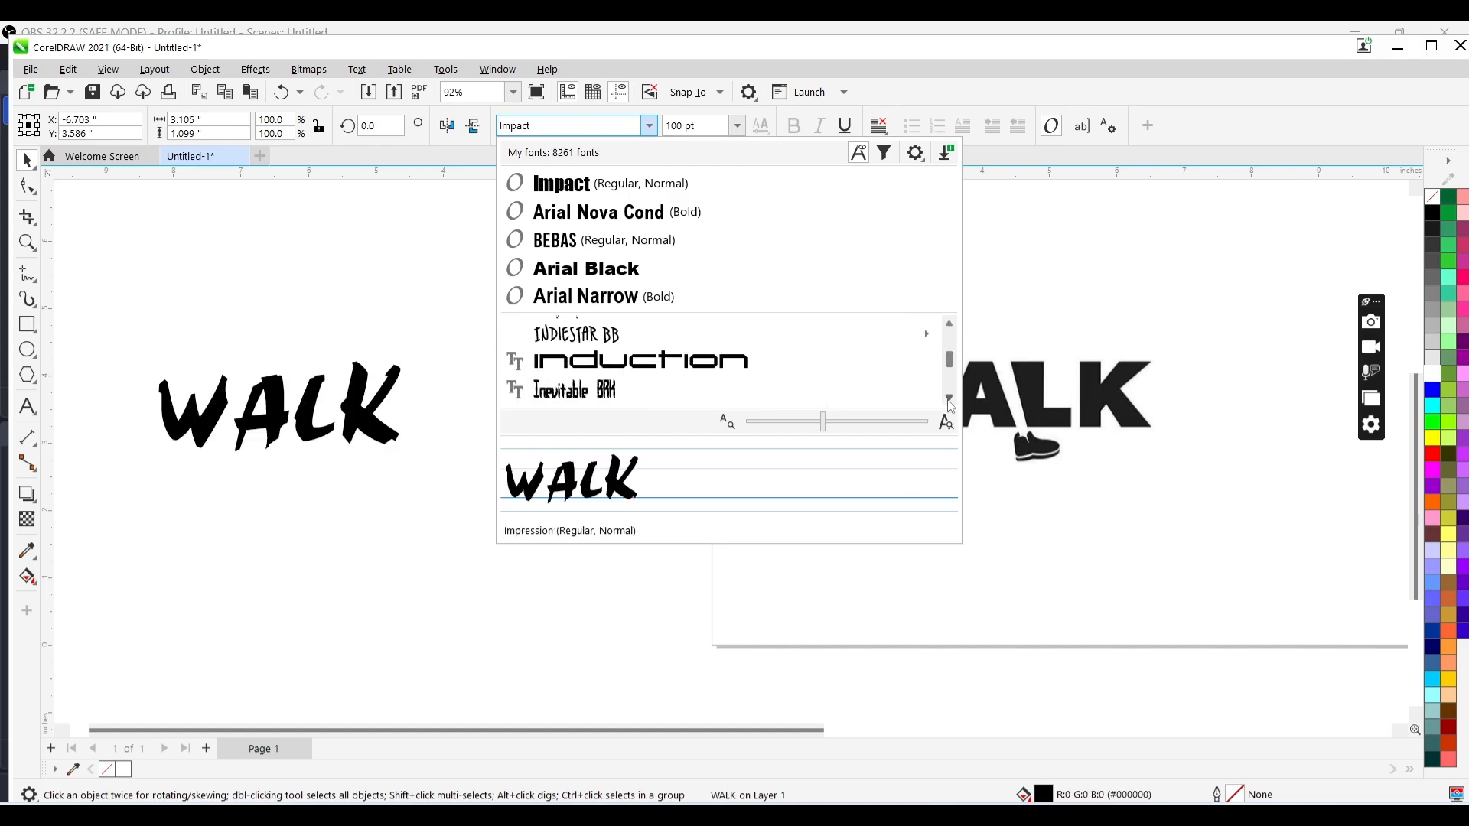
pyautogui.click(949, 400)
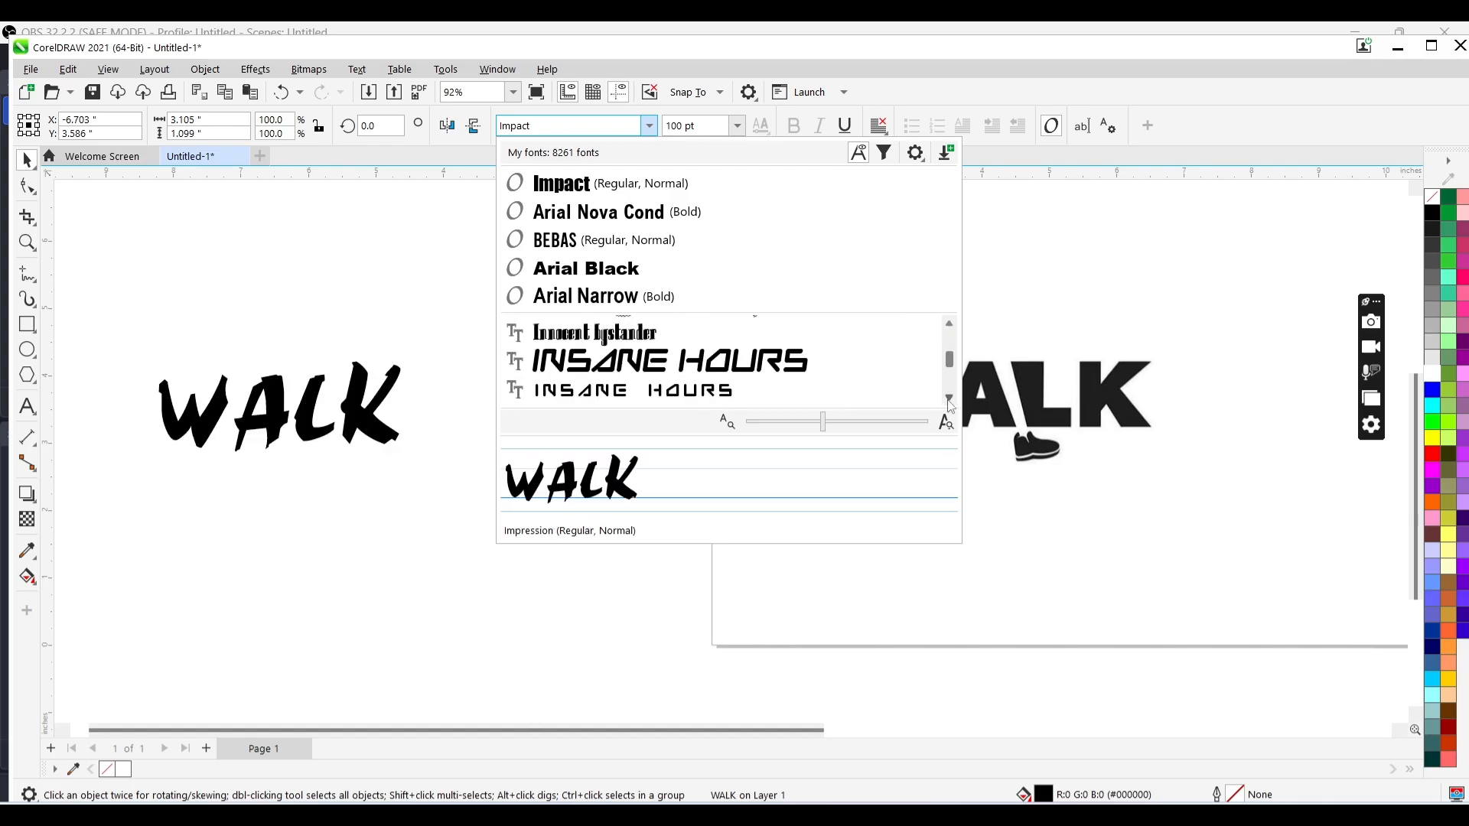
pyautogui.click(949, 322)
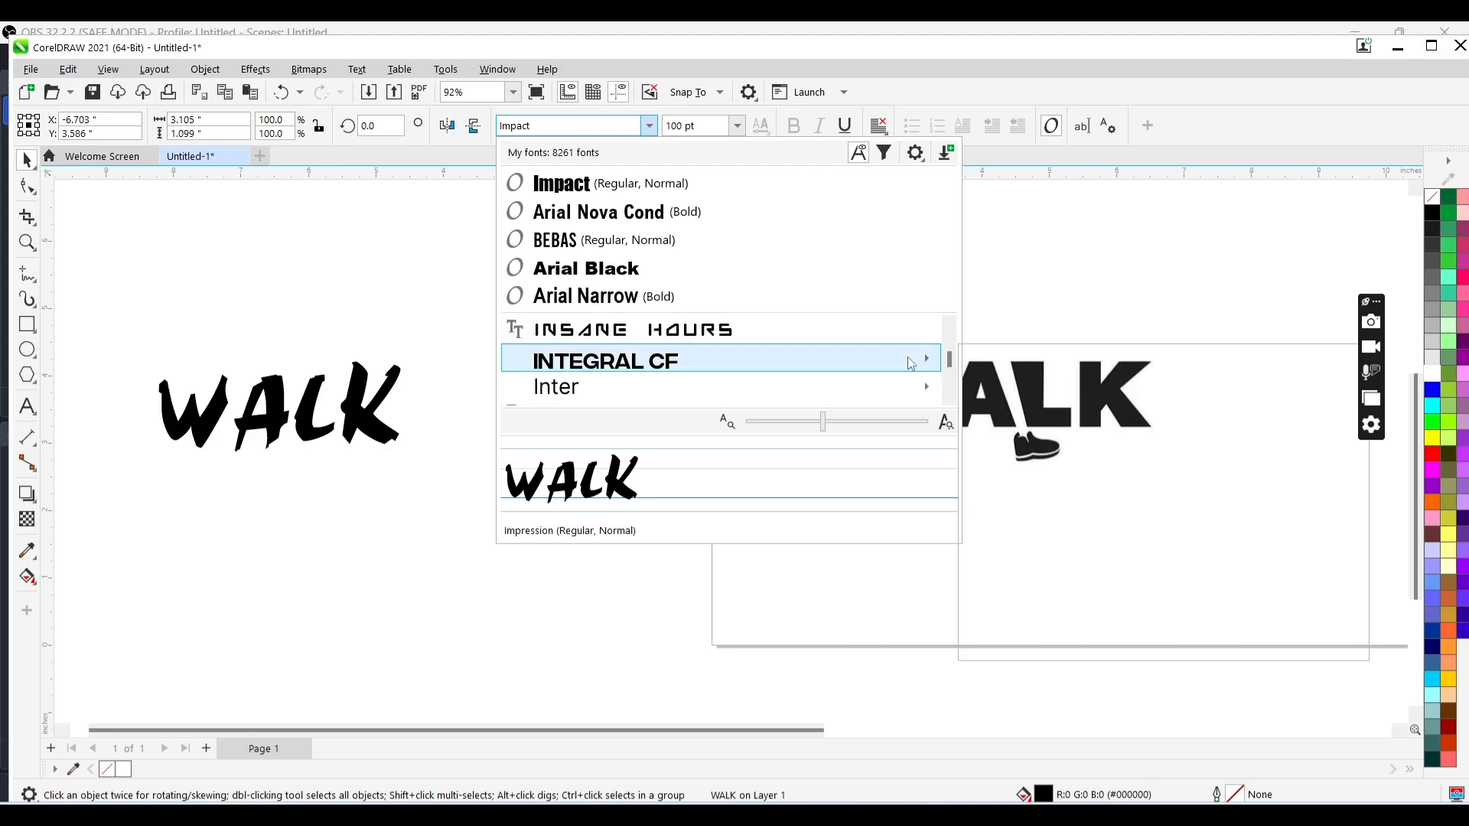
pyautogui.moveTo(907, 357)
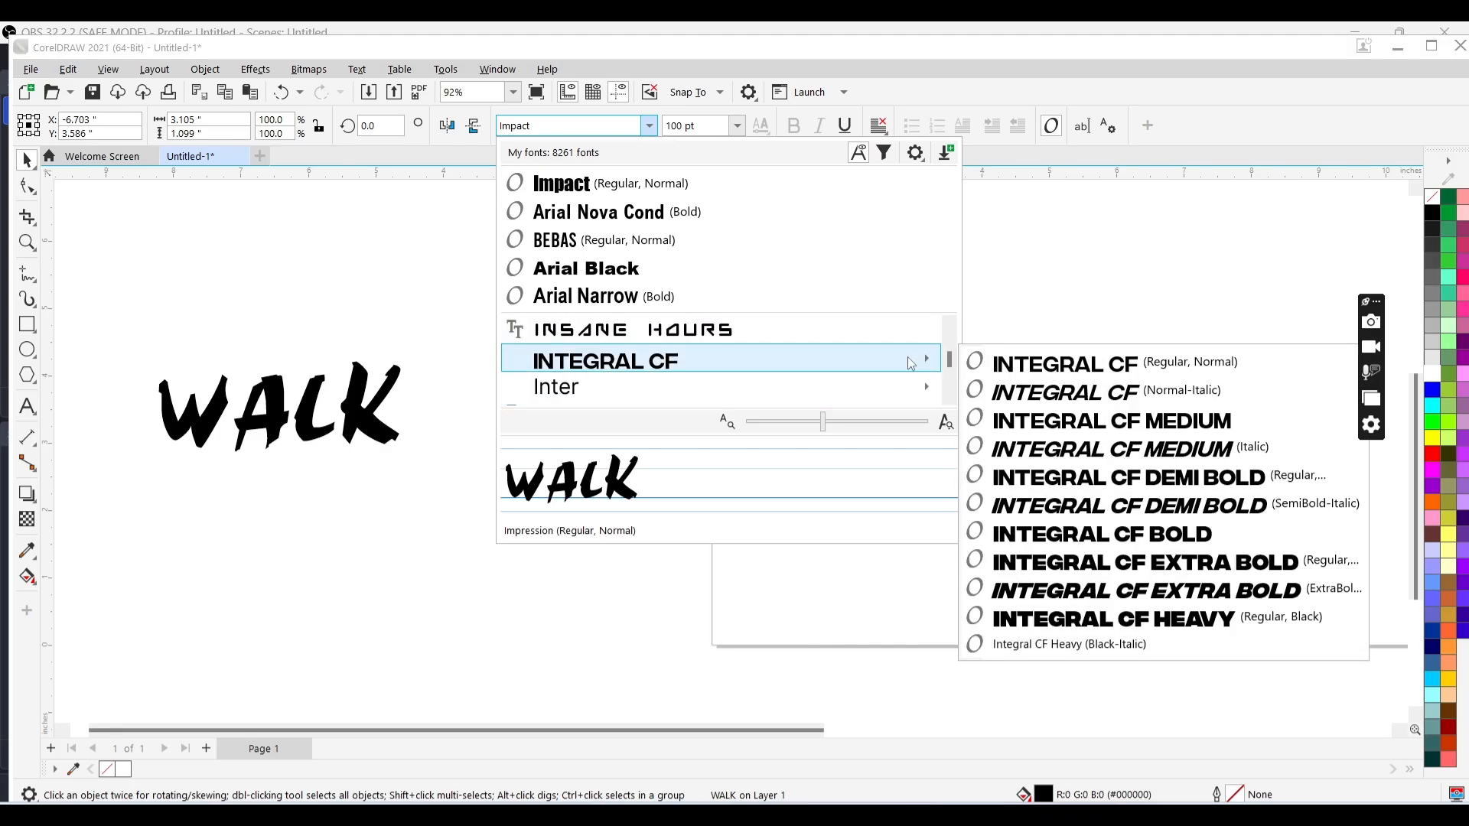
pyautogui.click(1157, 572)
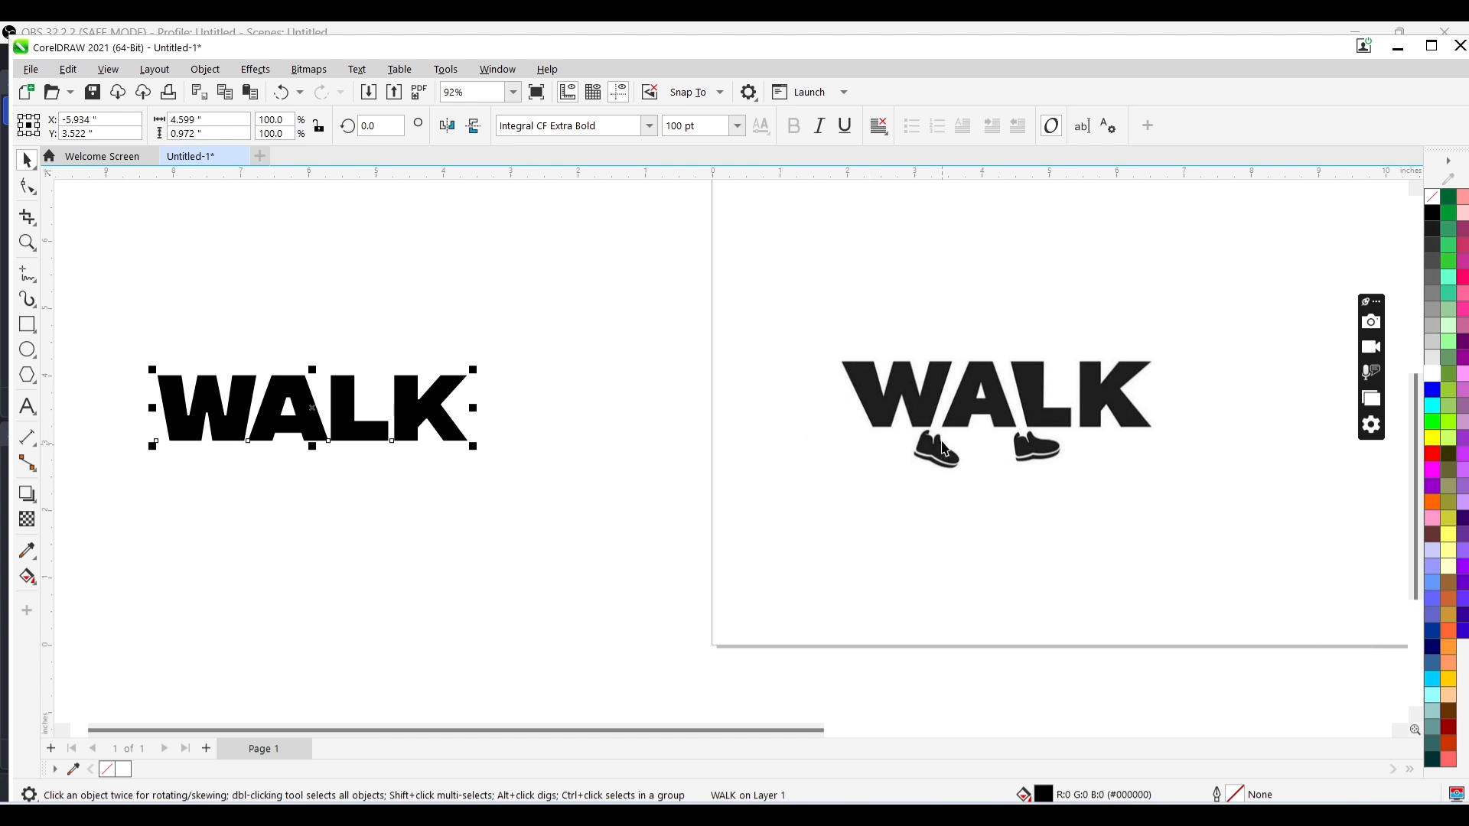
# Move the reference logo image closer to the WALK text so both can be compared side by side
pyautogui.click(982, 399)
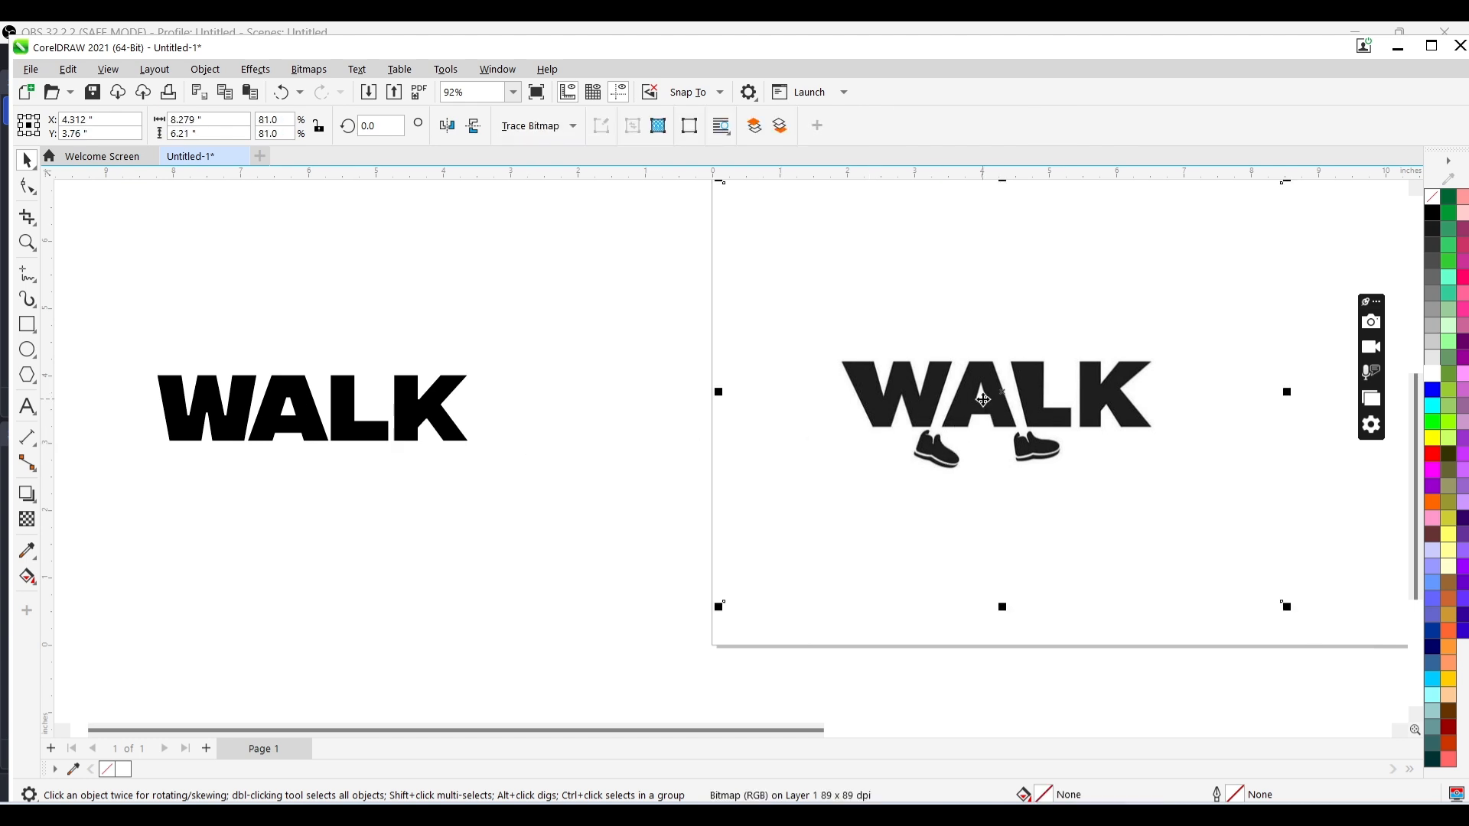
pyautogui.hotkey('shift', 'F2')
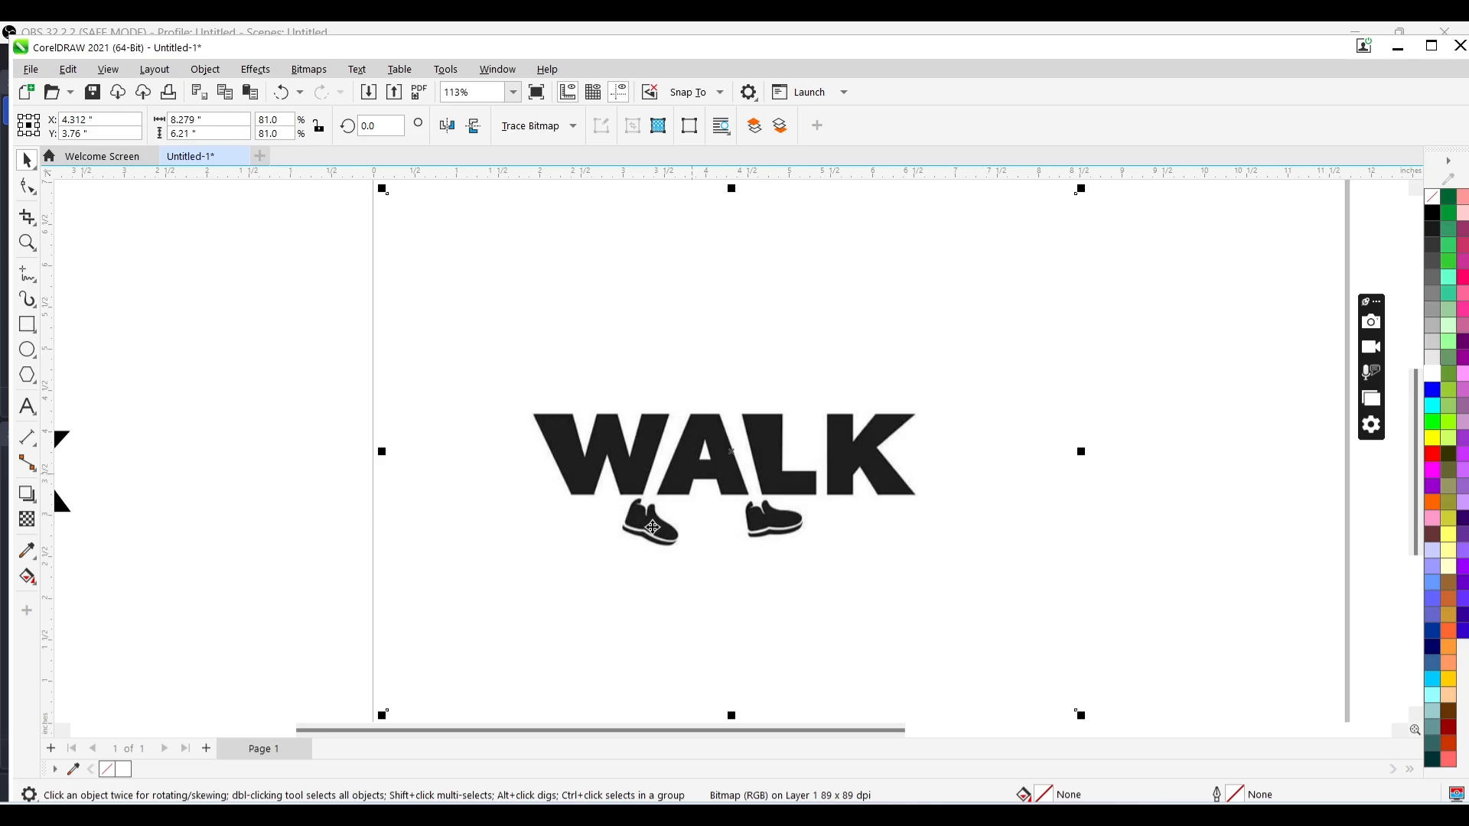
pyautogui.click(295, 497)
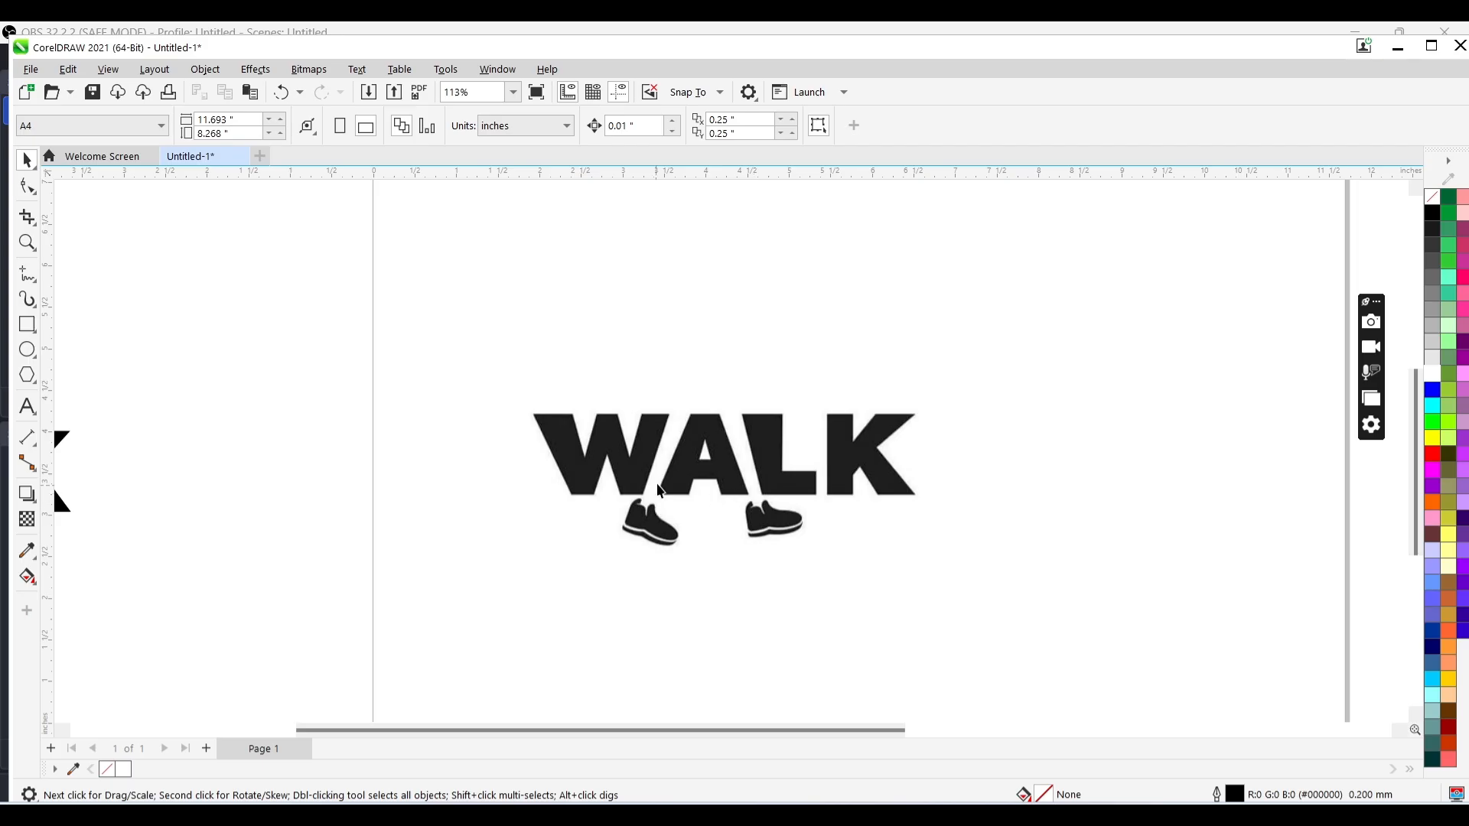
pyautogui.press('z')
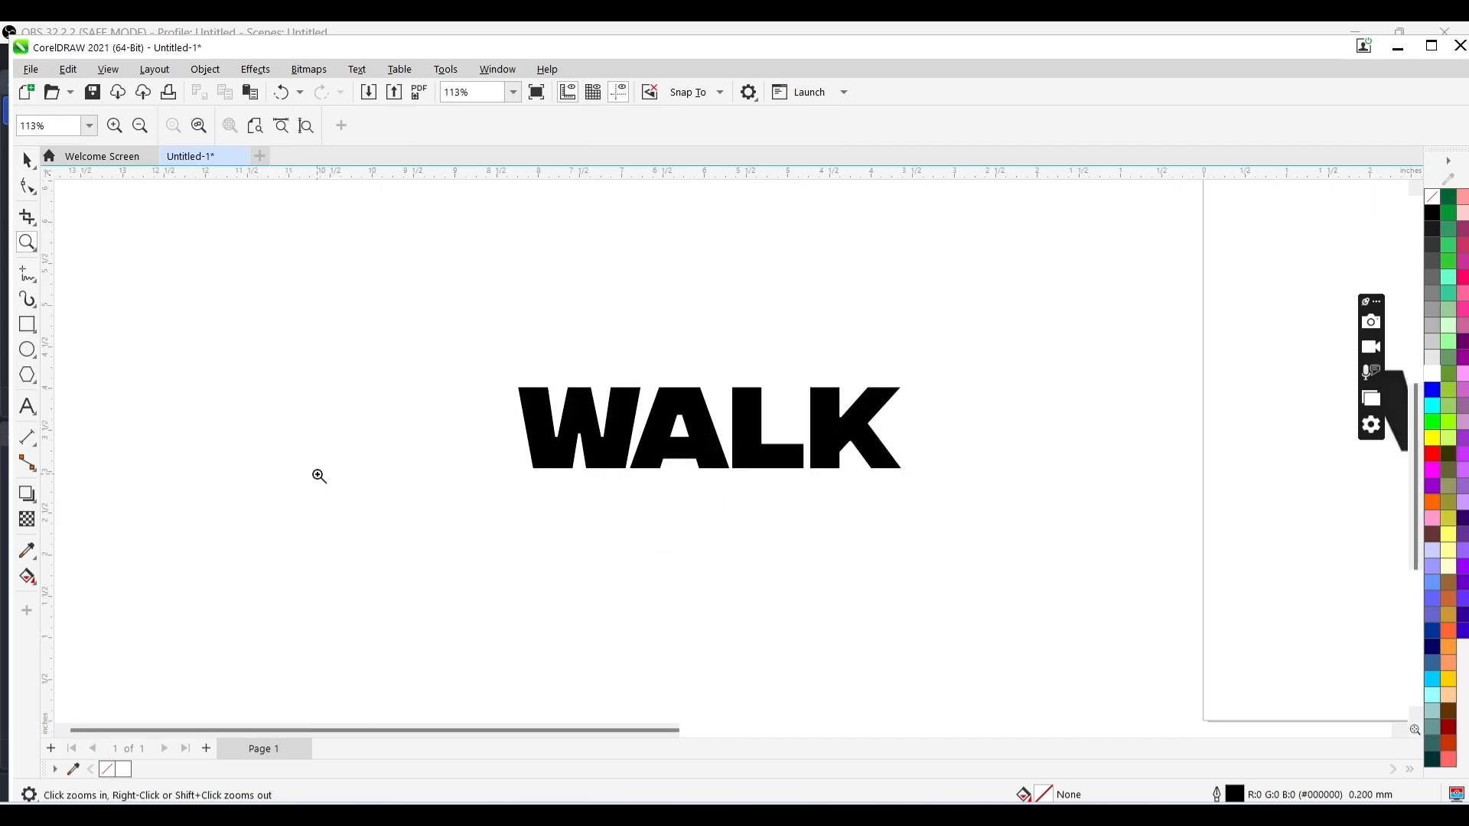
pyautogui.press('F3')
pyautogui.press('space')
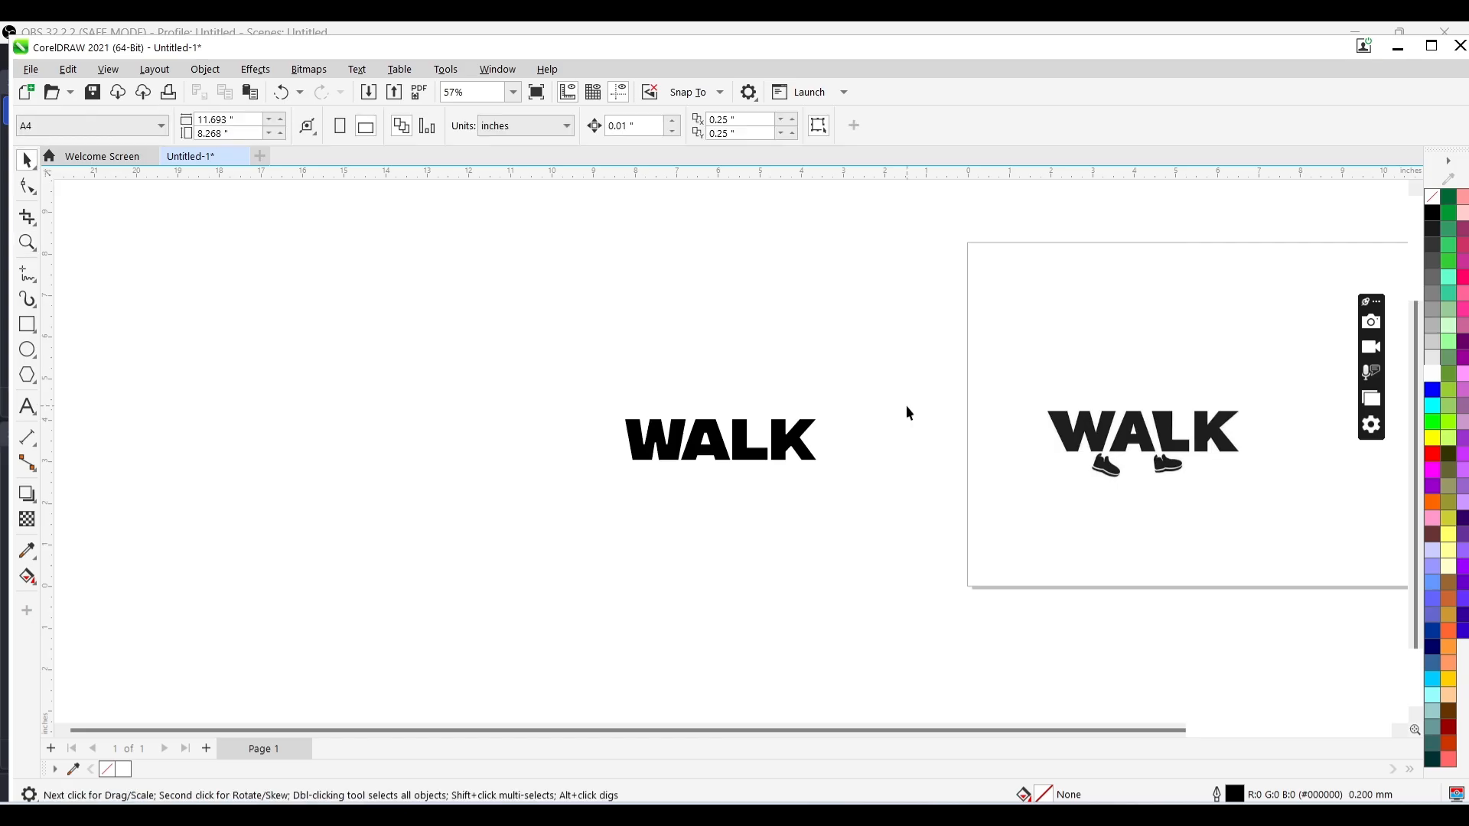
pyautogui.moveTo(1150, 434); pyautogui.dragTo(1024, 424)
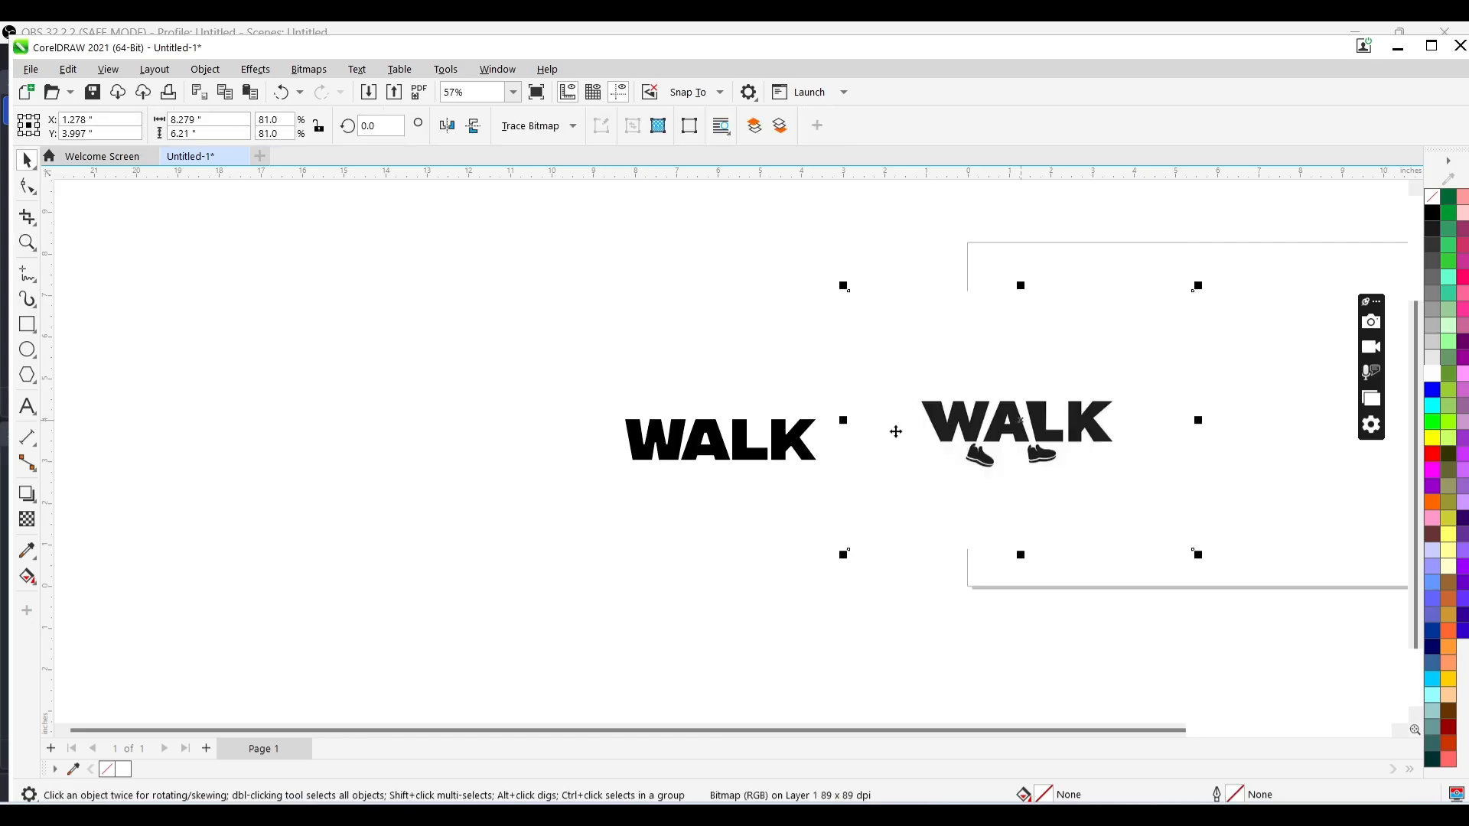
pyautogui.keyDown('shift'); pyautogui.click(769, 435); pyautogui.keyUp('shift')
pyautogui.hotkey('shift', 'F2')
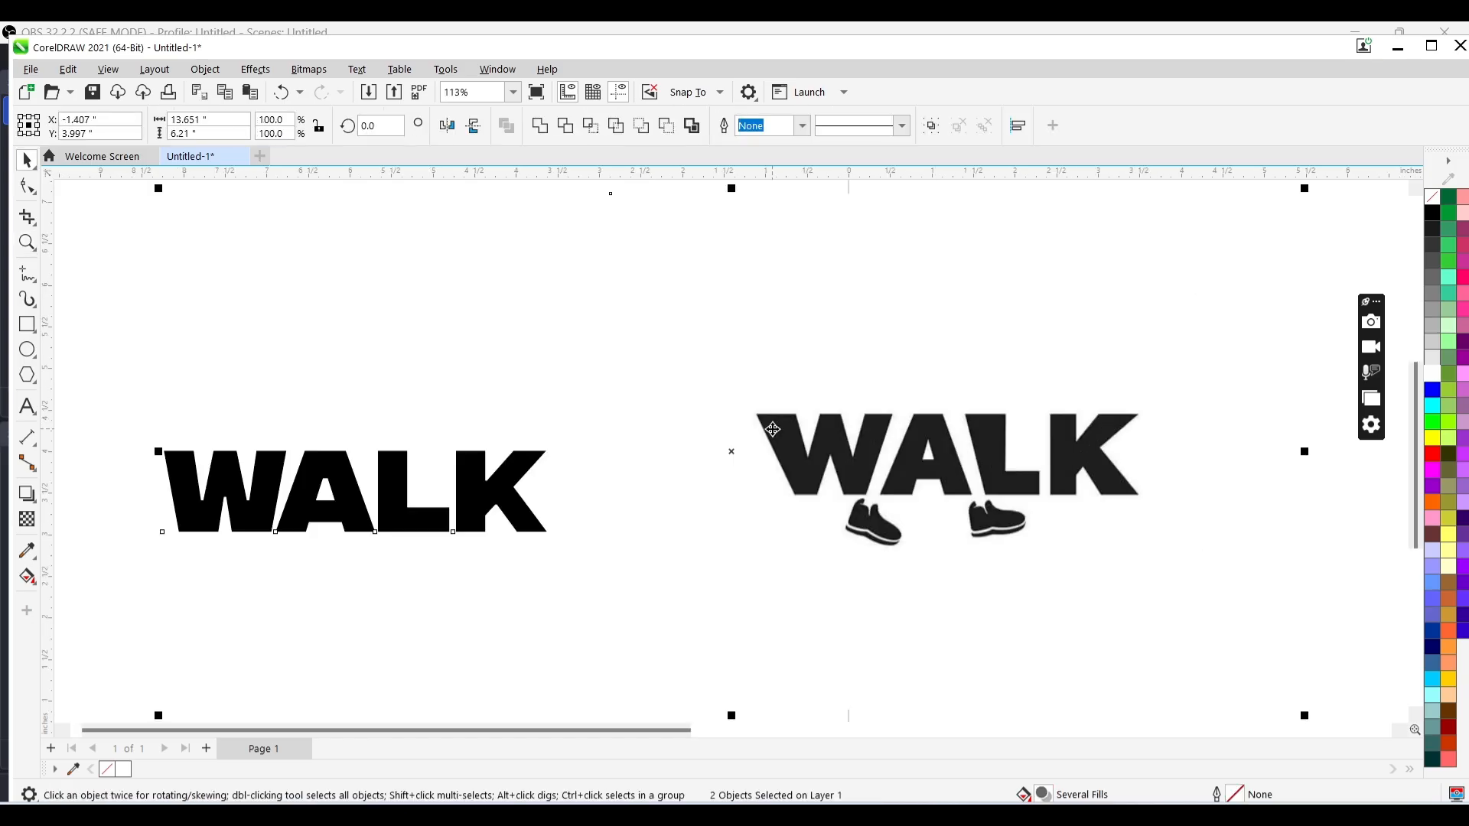
pyautogui.click(122, 525)
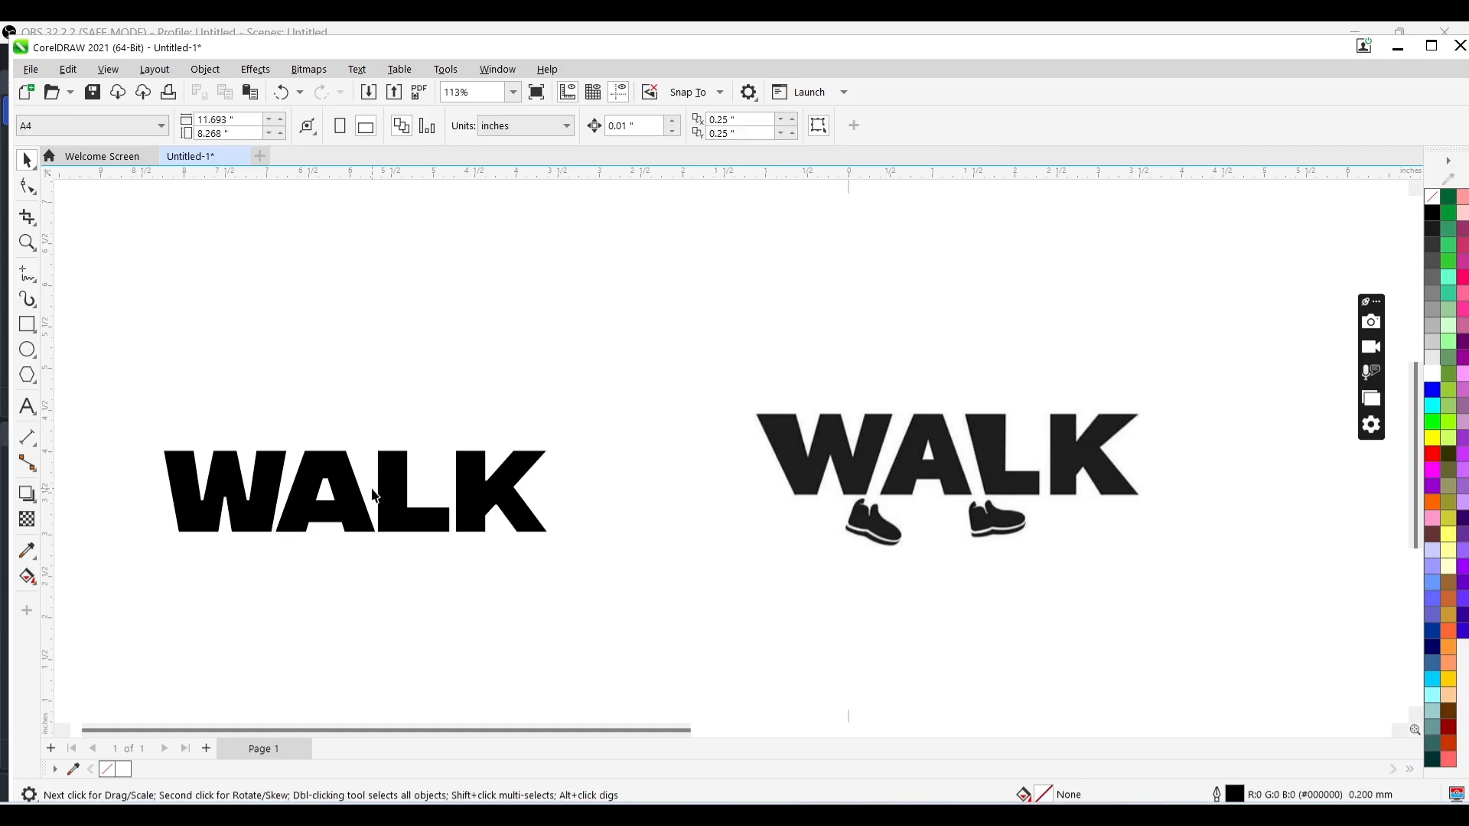
# Widen the letter spacing of the WALK text with the Shape tool so the letters stand apart
pyautogui.click(384, 504)
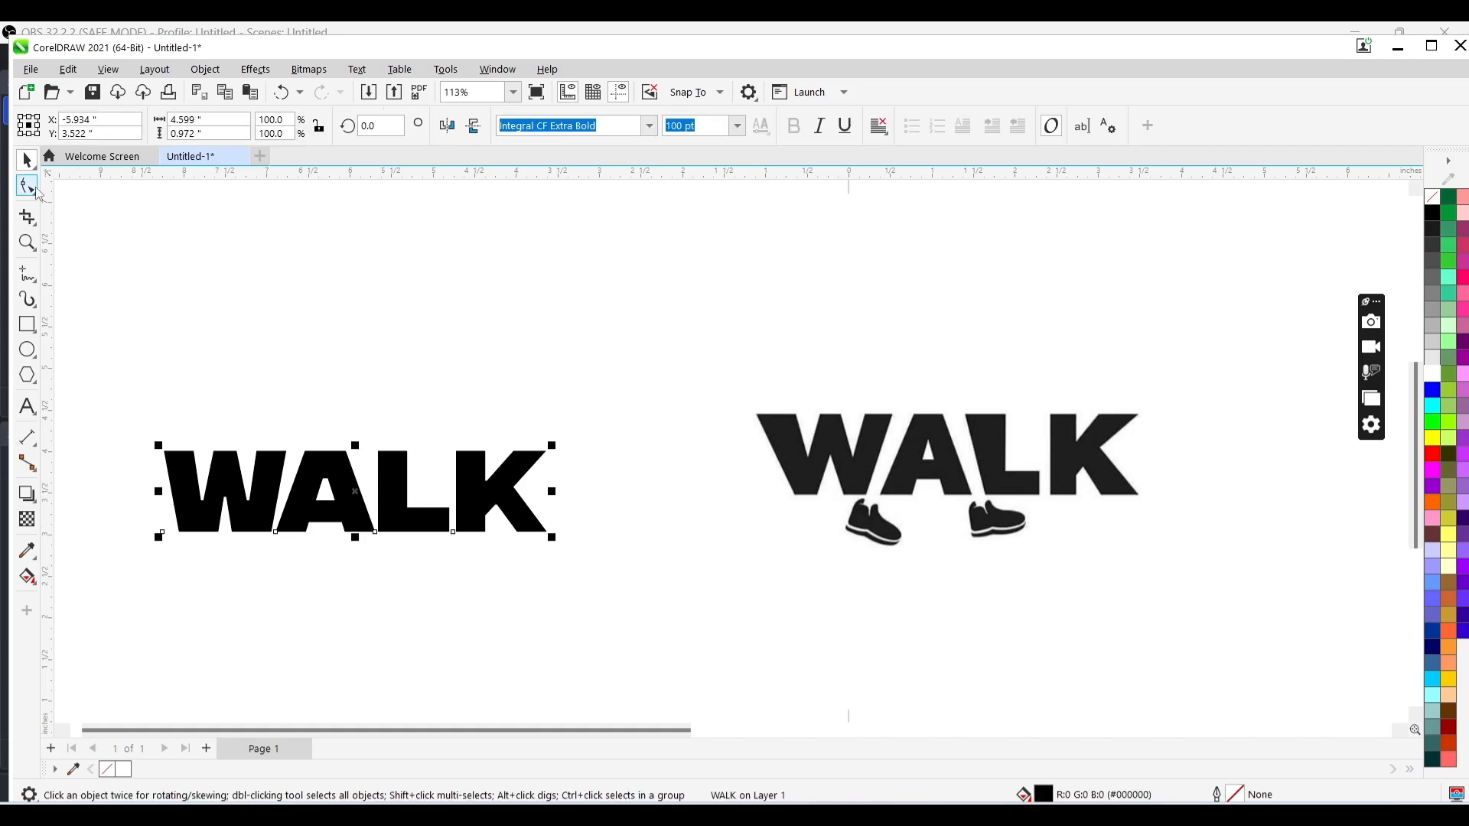
pyautogui.click(30, 188)
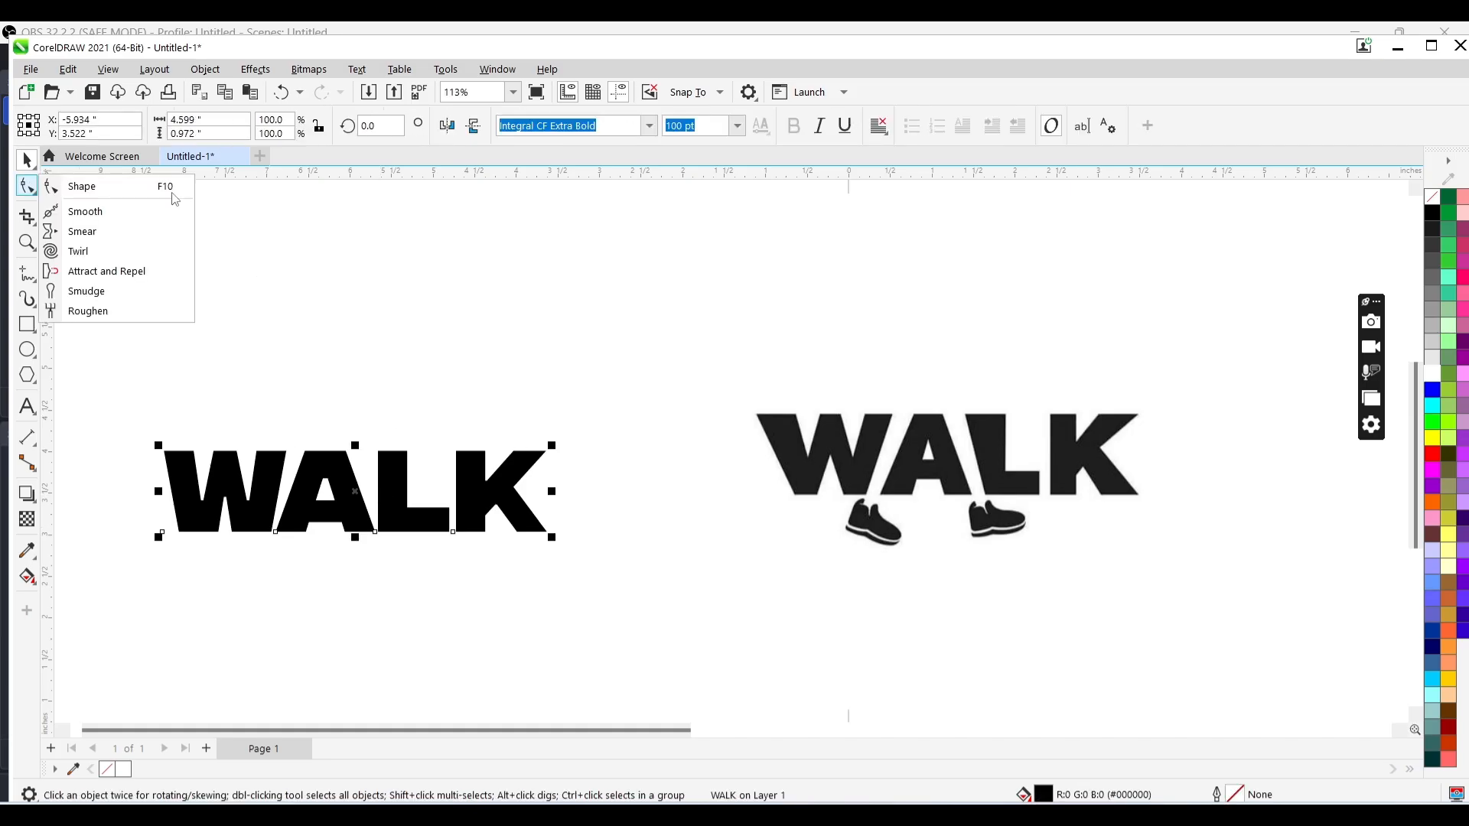
pyautogui.click(140, 190)
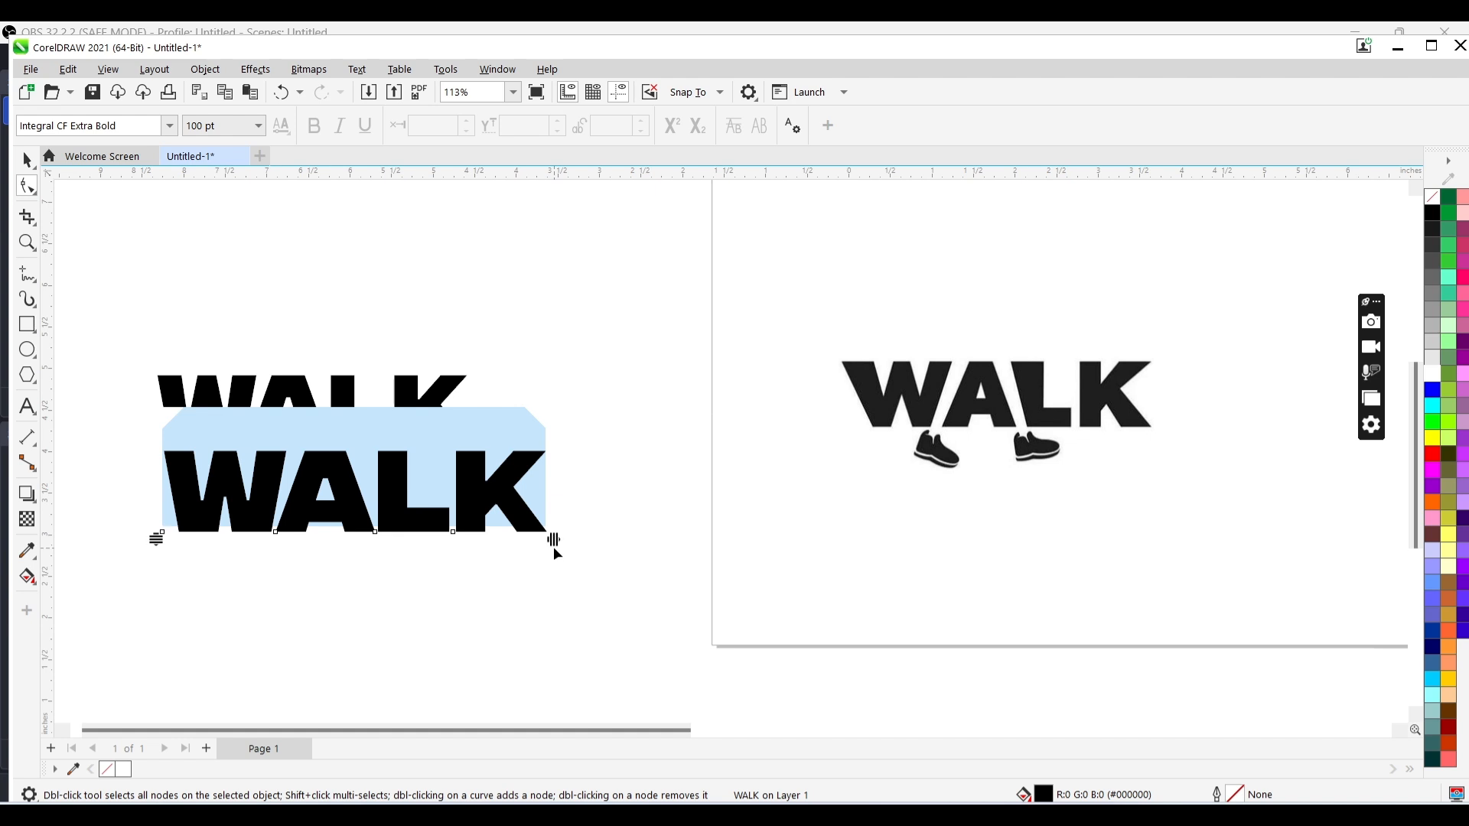
pyautogui.press('space')
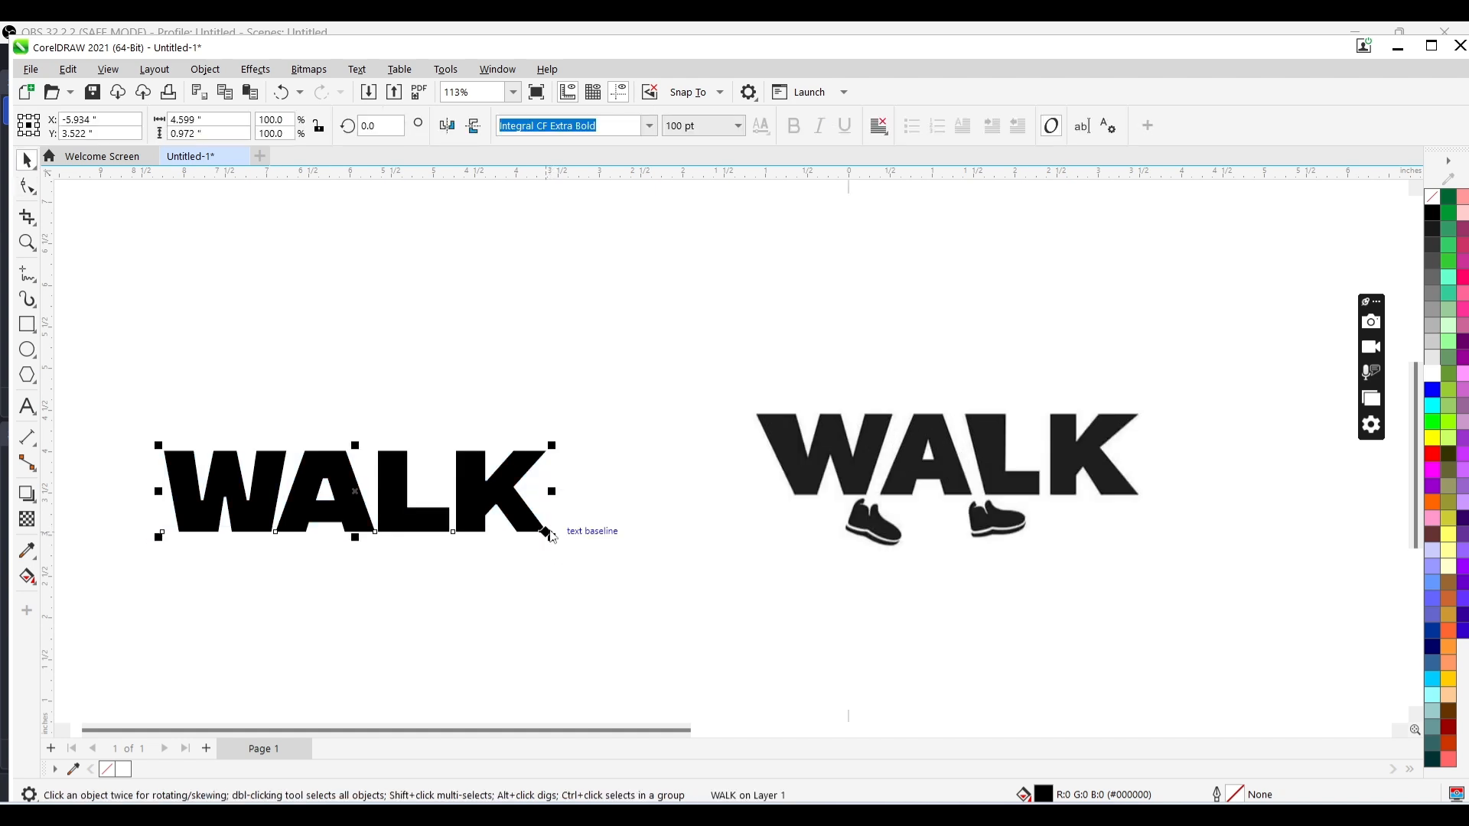
pyautogui.press('space')
pyautogui.moveTo(549, 535); pyautogui.dragTo(592, 541)
pyautogui.press('space')
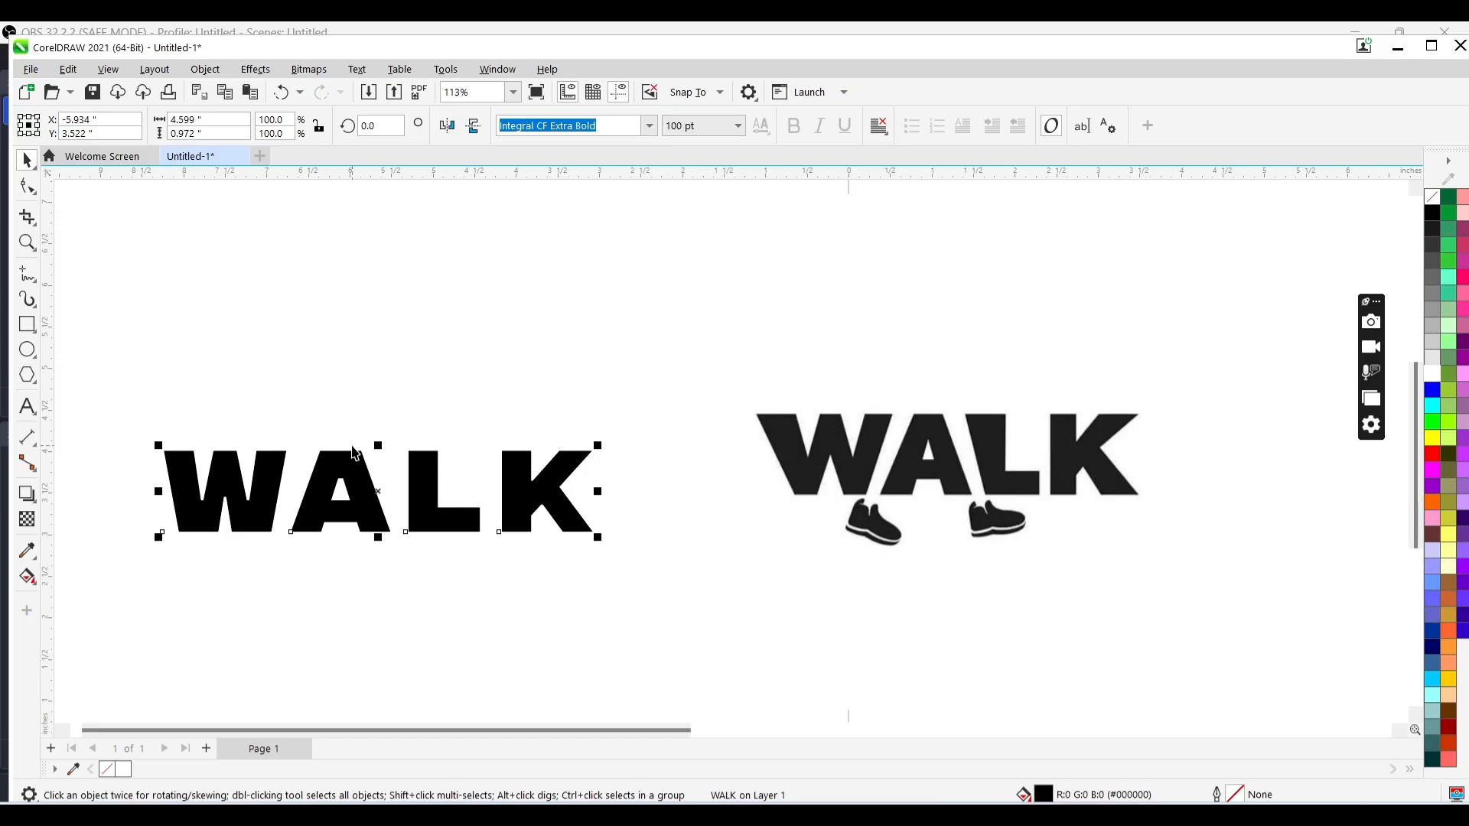
# Slightly tighten the letter spacing of the WALK text with the Shape tool to match the reference more closely
pyautogui.click(530, 507)
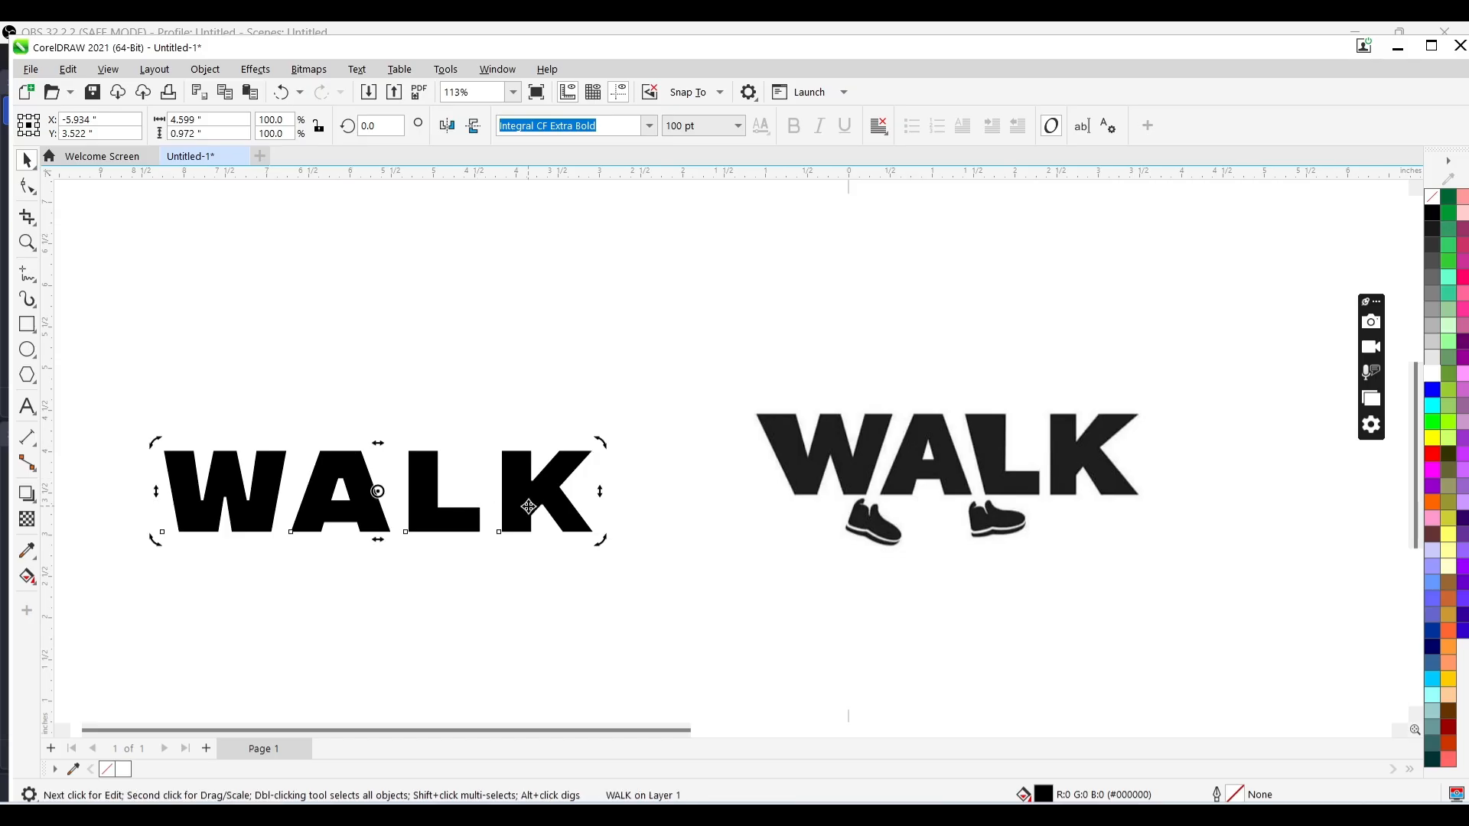
pyautogui.press('space')
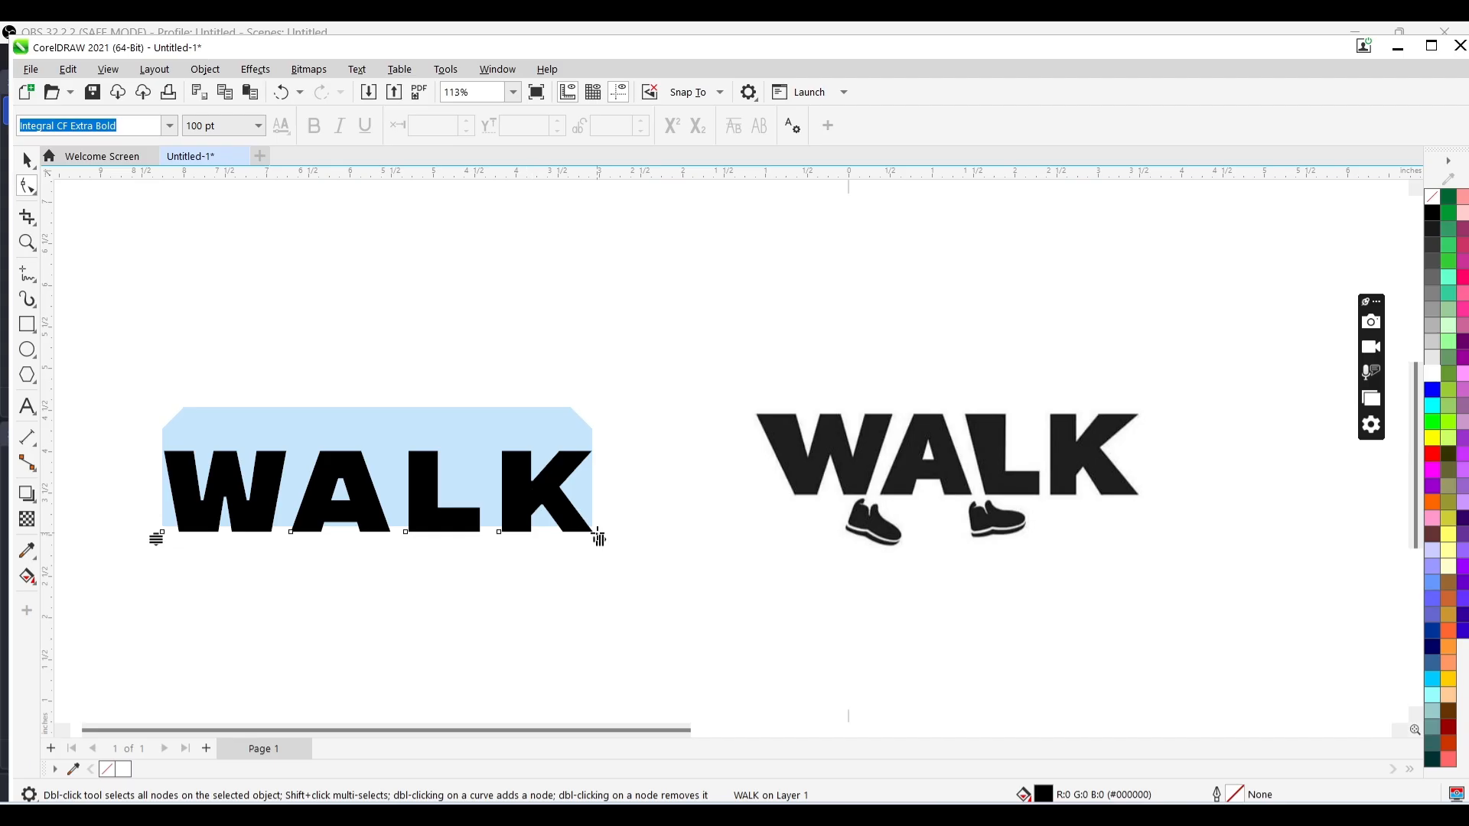
pyautogui.moveTo(600, 541); pyautogui.dragTo(580, 537)
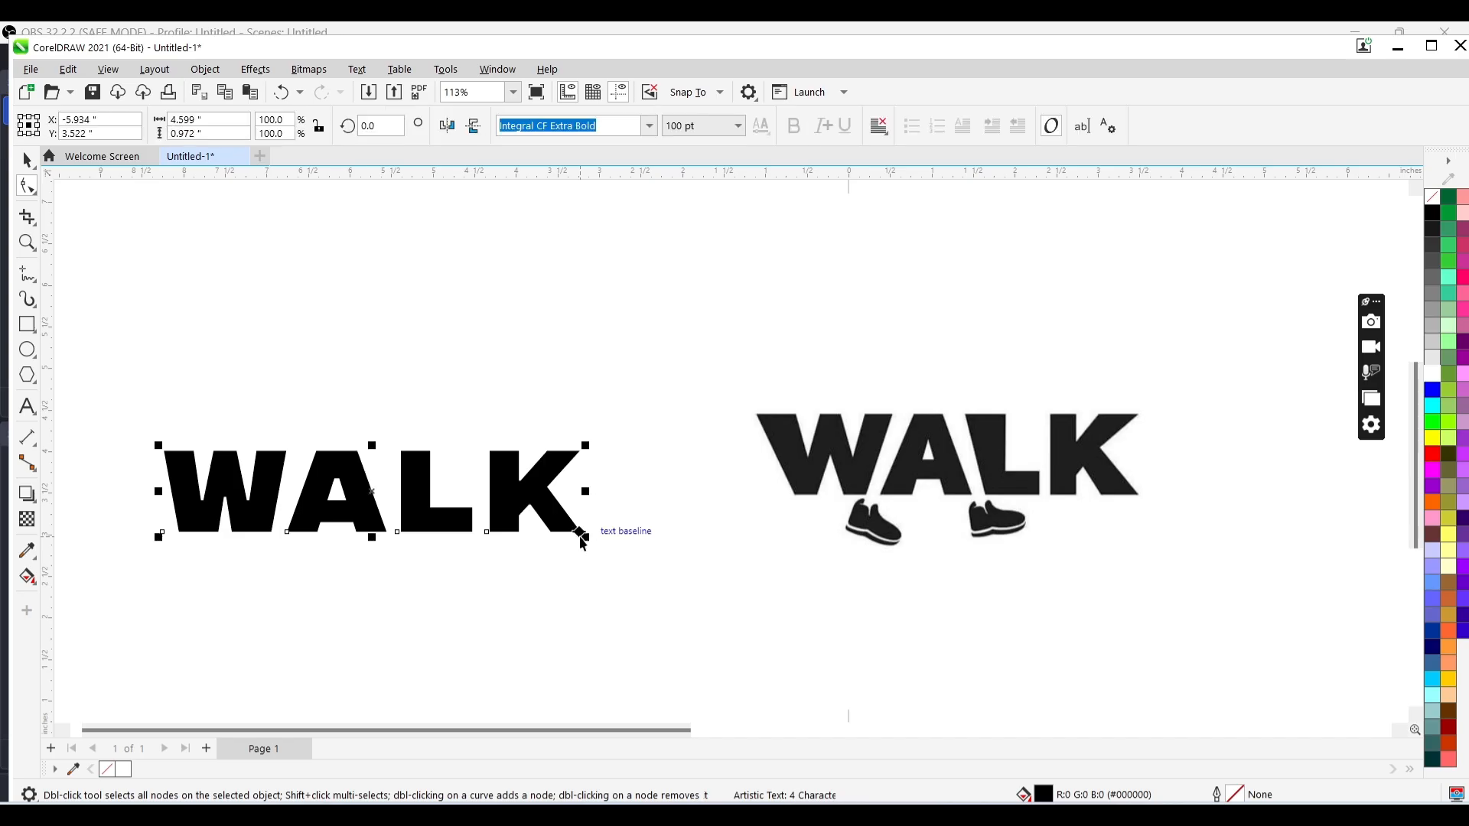
pyautogui.press('space')
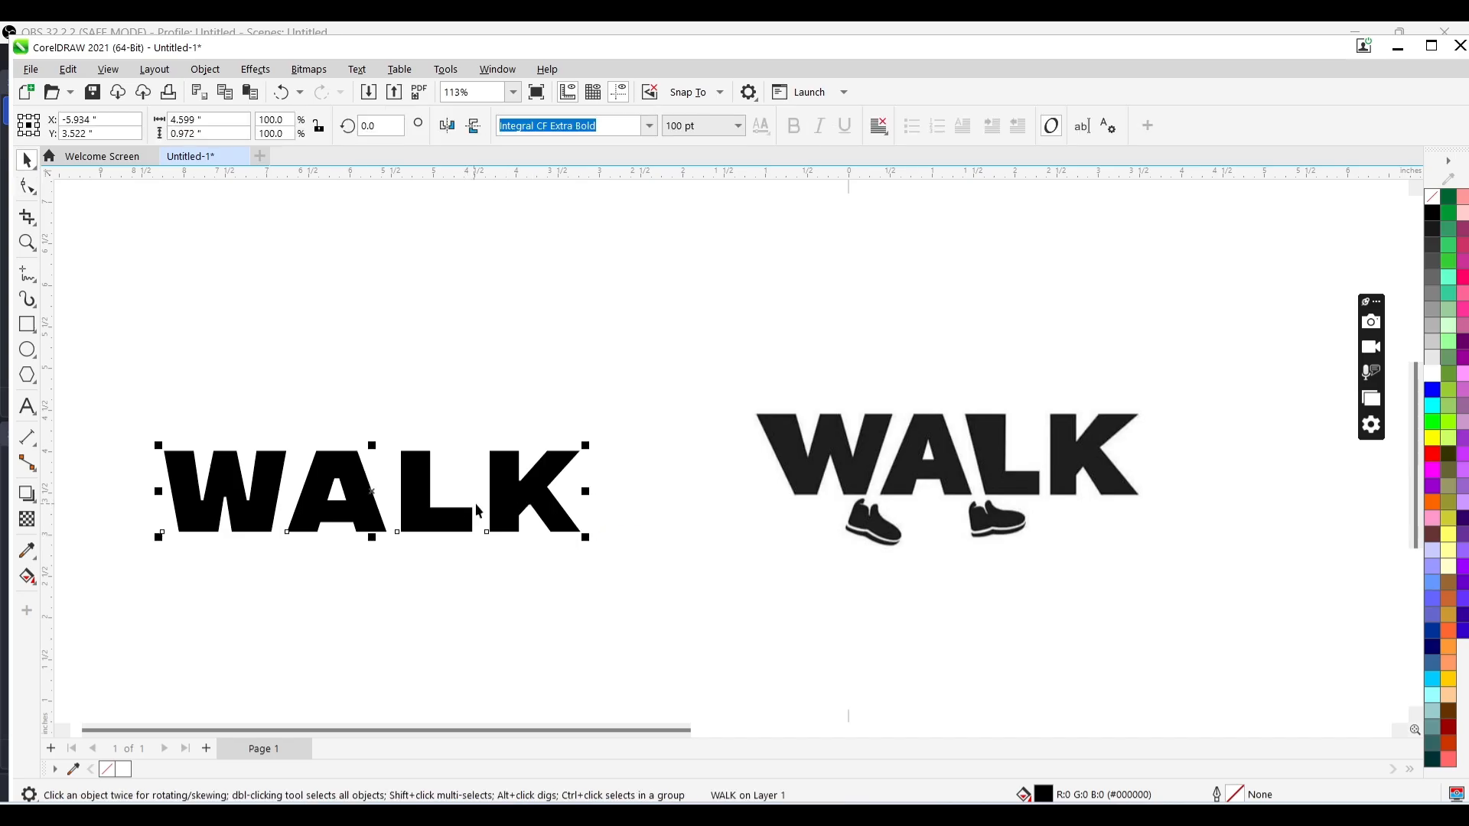
pyautogui.click(497, 387)
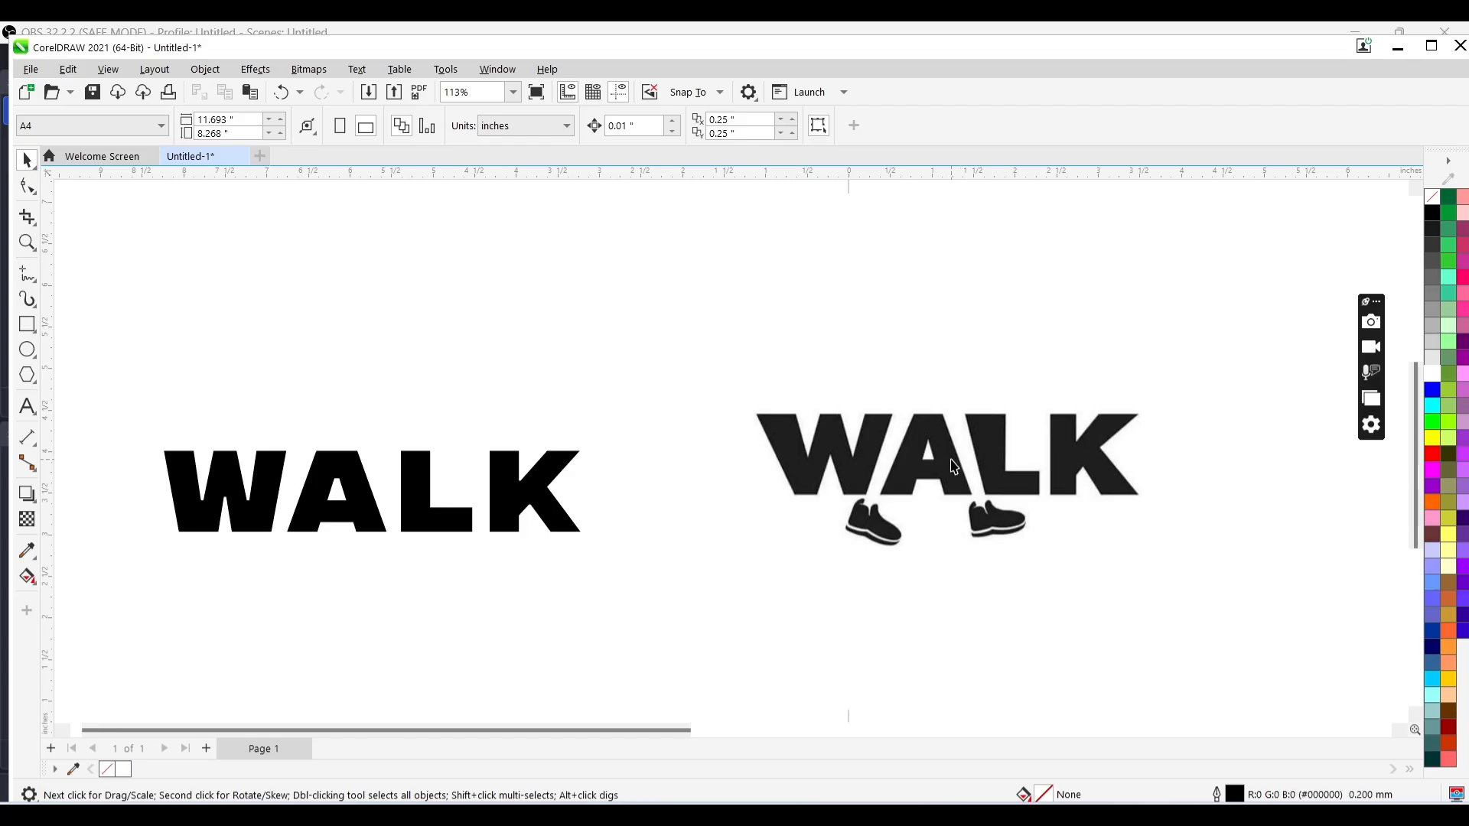
# Break the WALK text apart into individual letters and select the L on its own
pyautogui.click(952, 460)
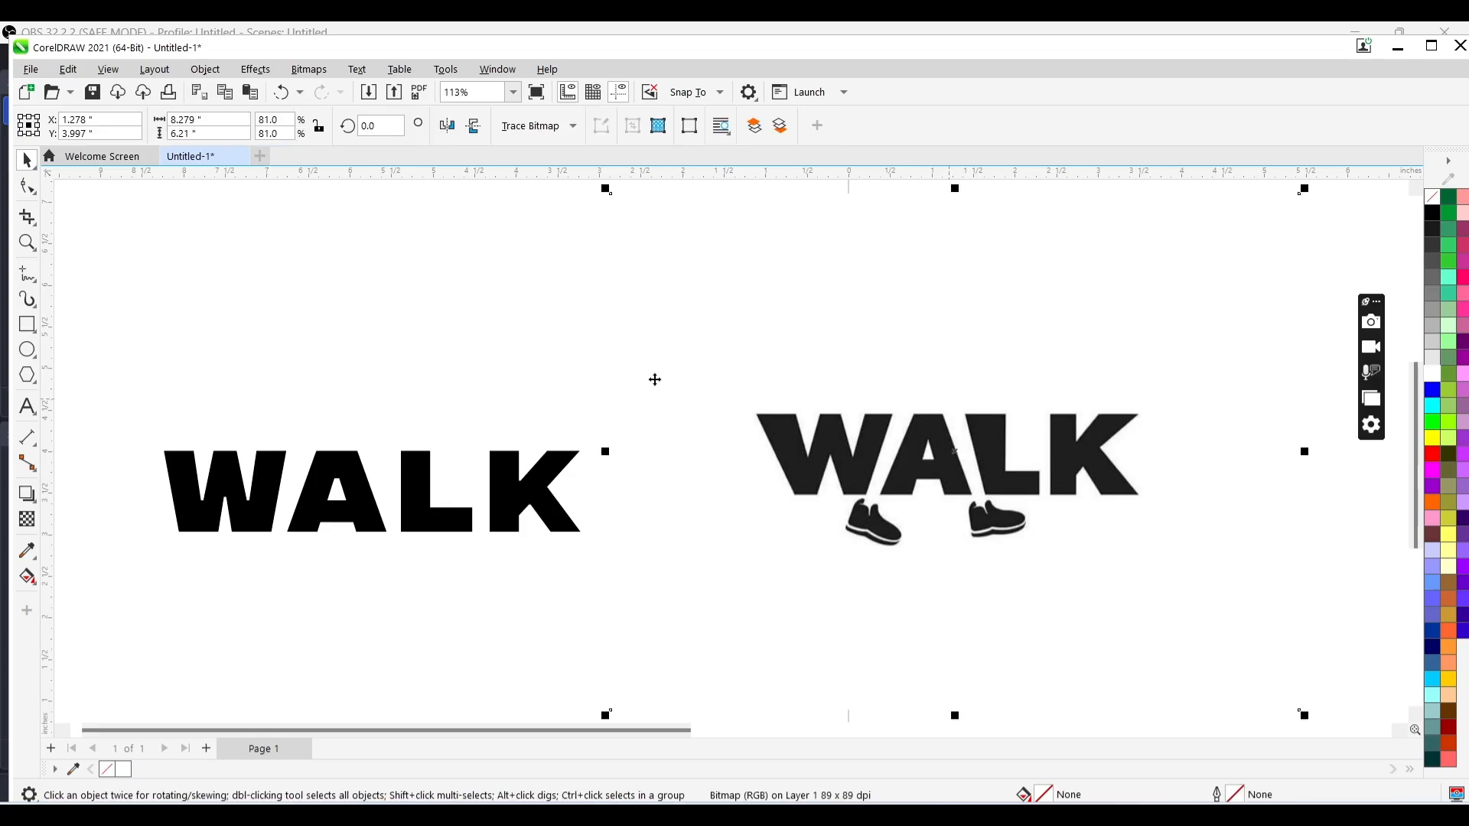
pyautogui.click(580, 373)
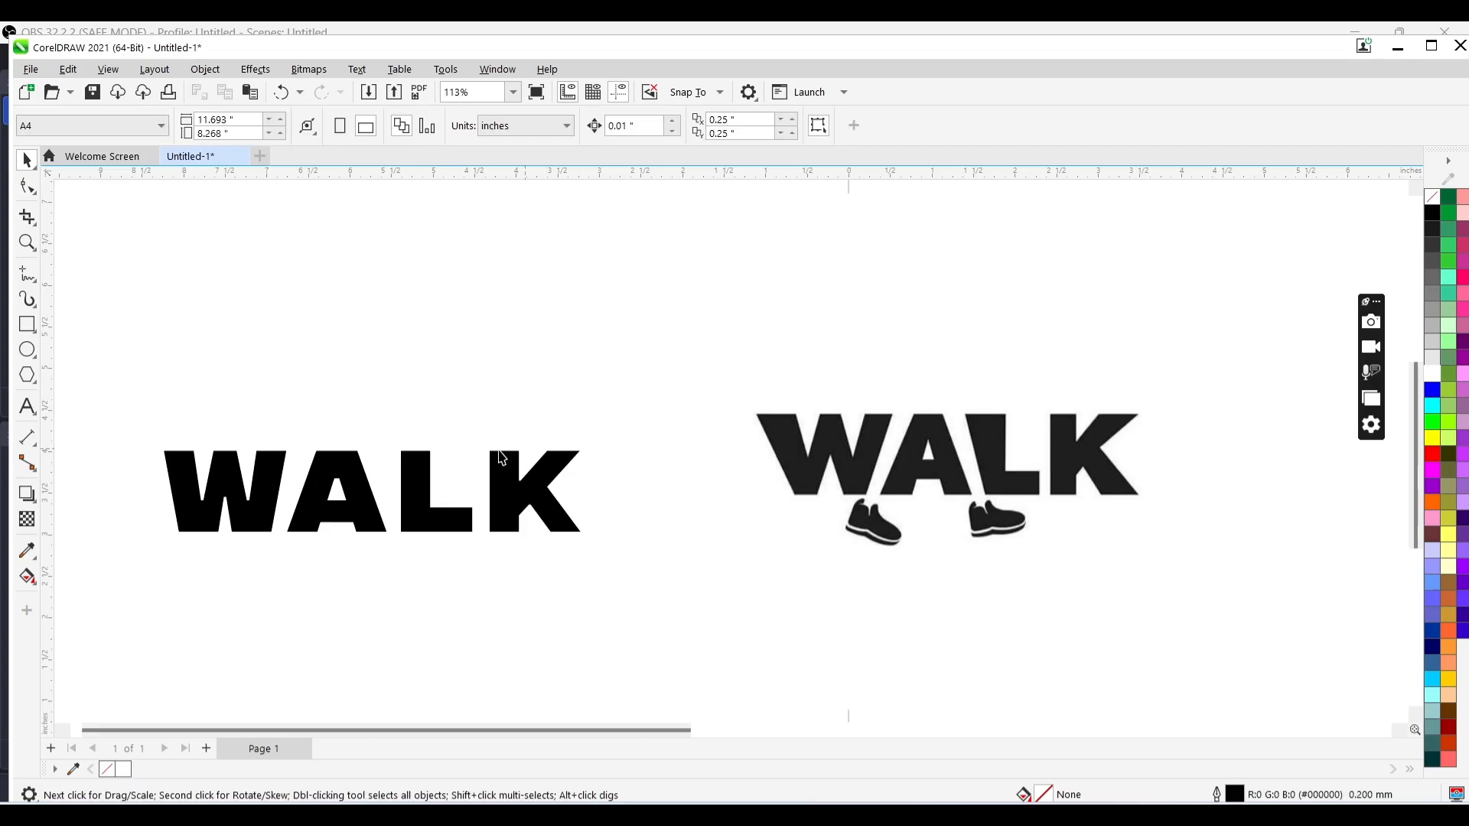
pyautogui.click(412, 486)
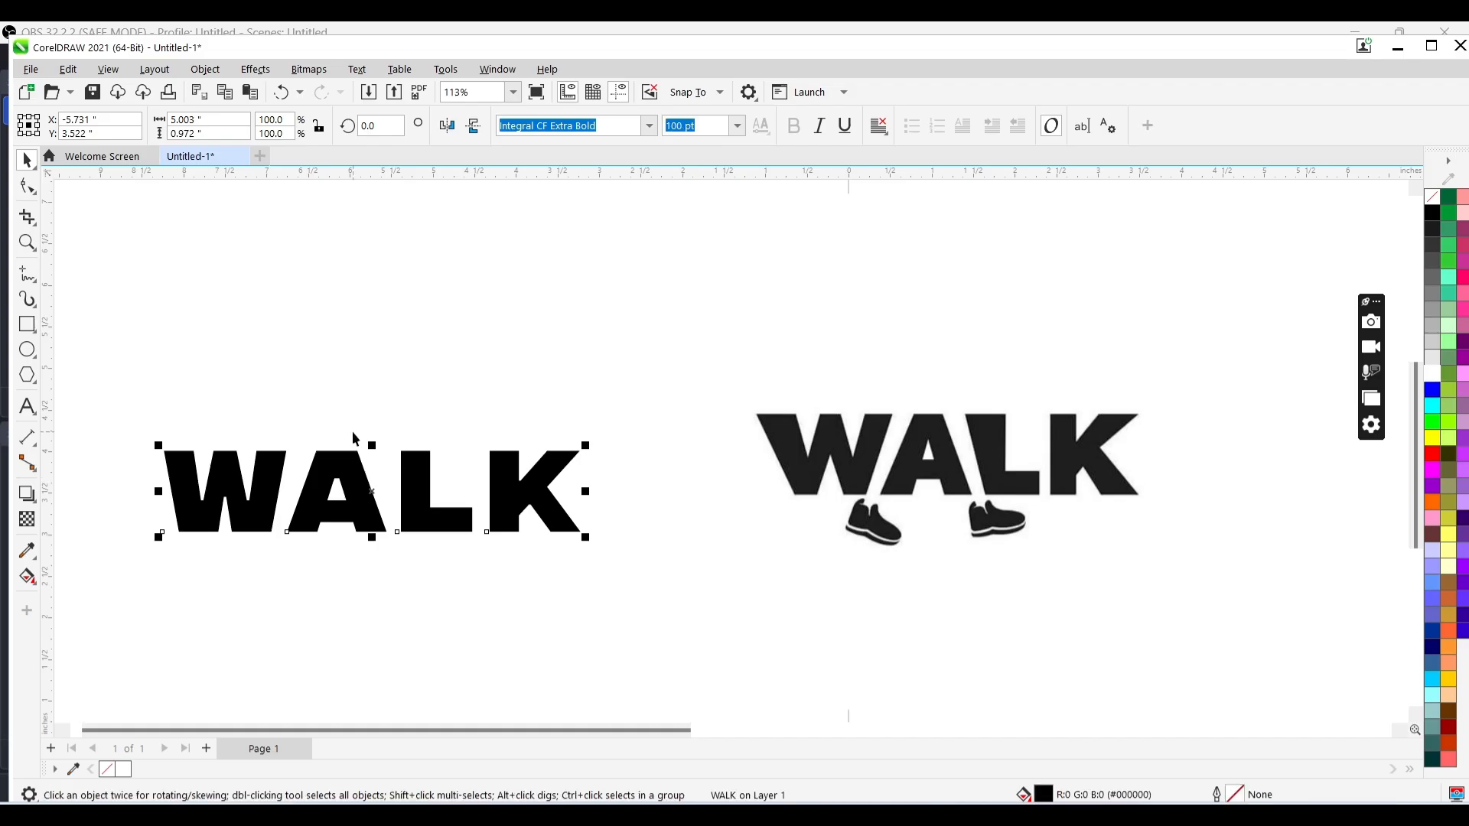
pyautogui.hotkey('ctrl', 'k')
pyautogui.click(410, 487)
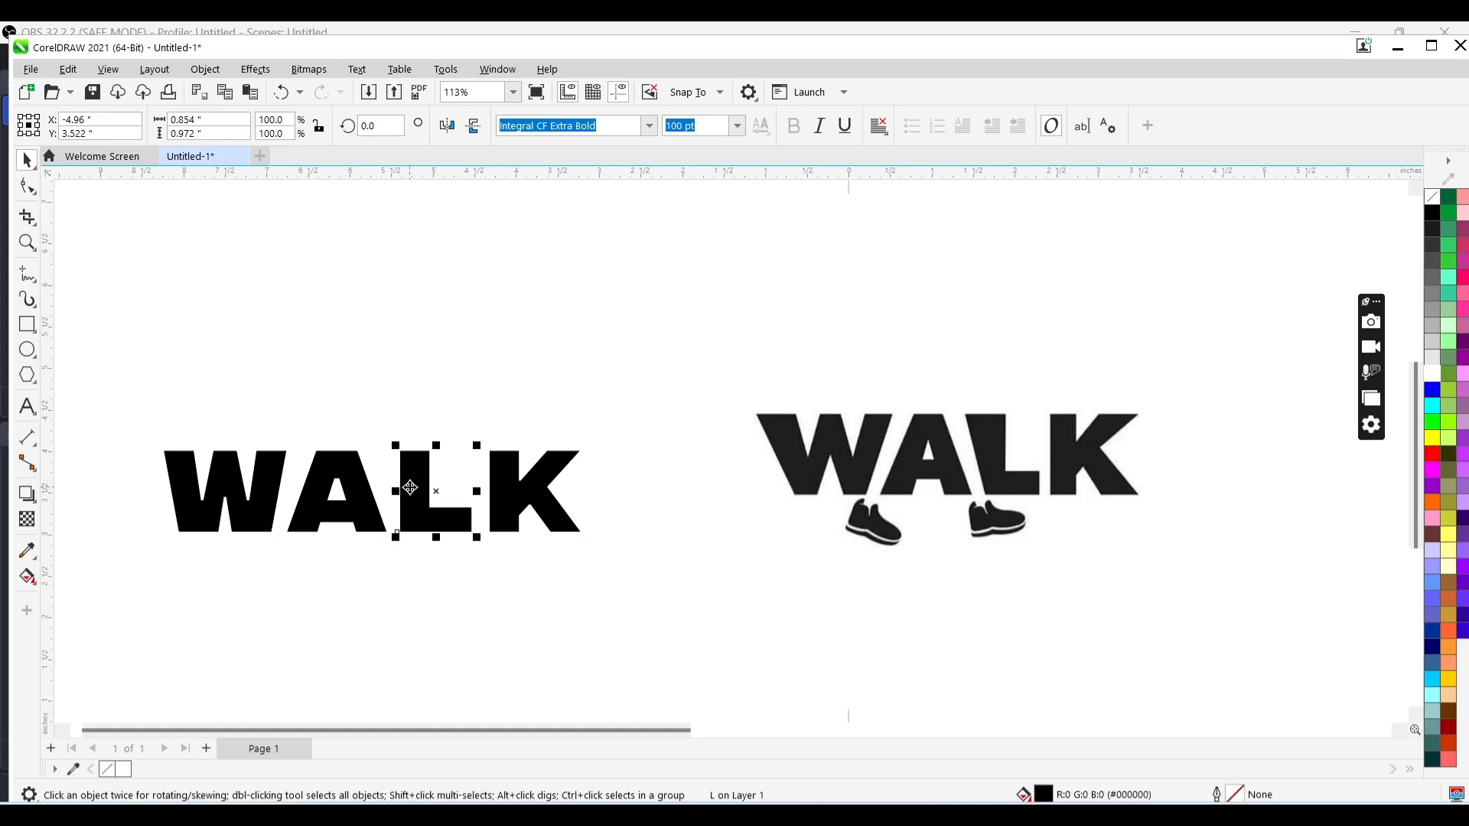
pyautogui.click(540, 494)
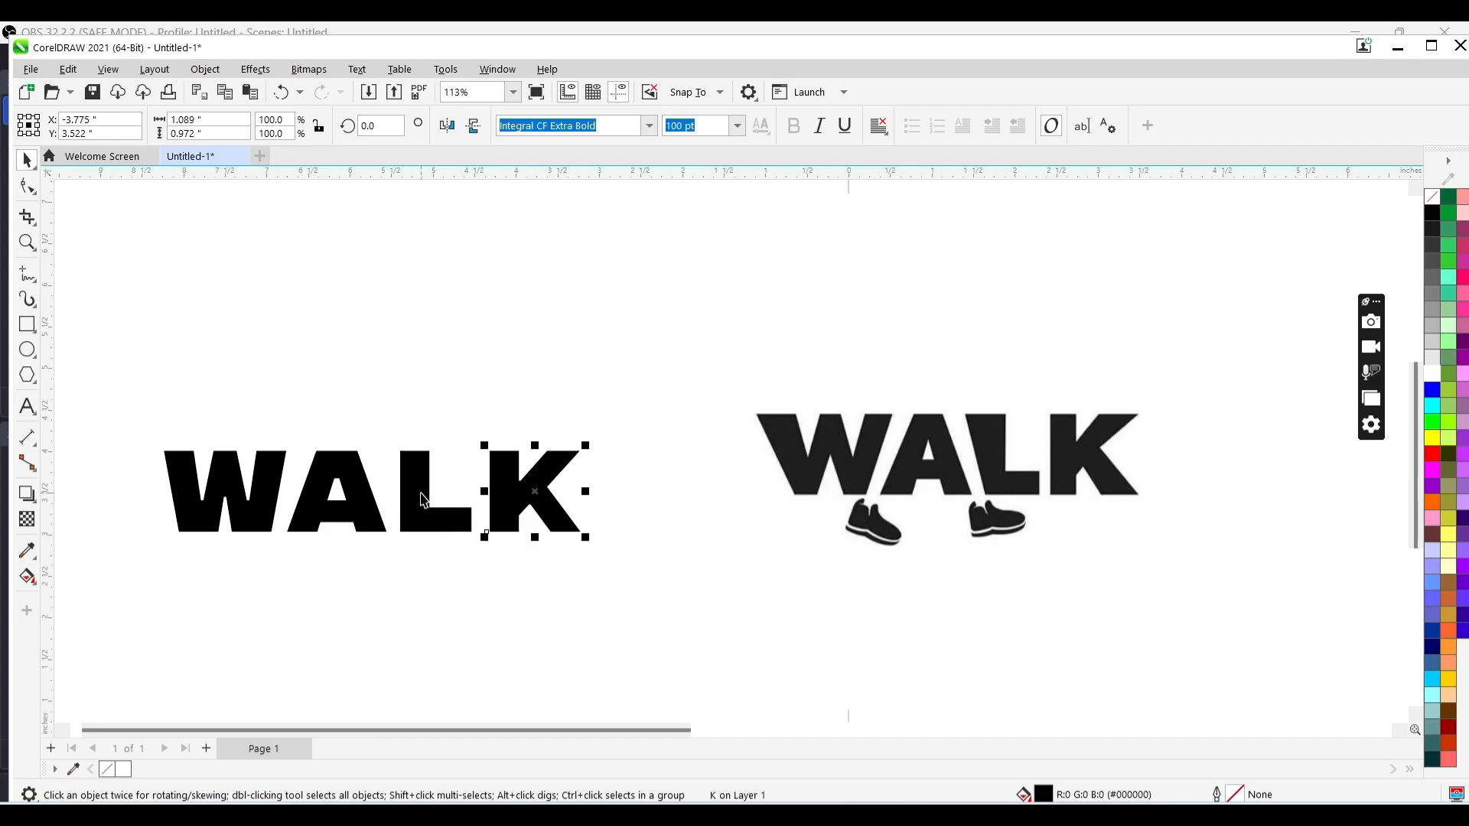
pyautogui.click(423, 500)
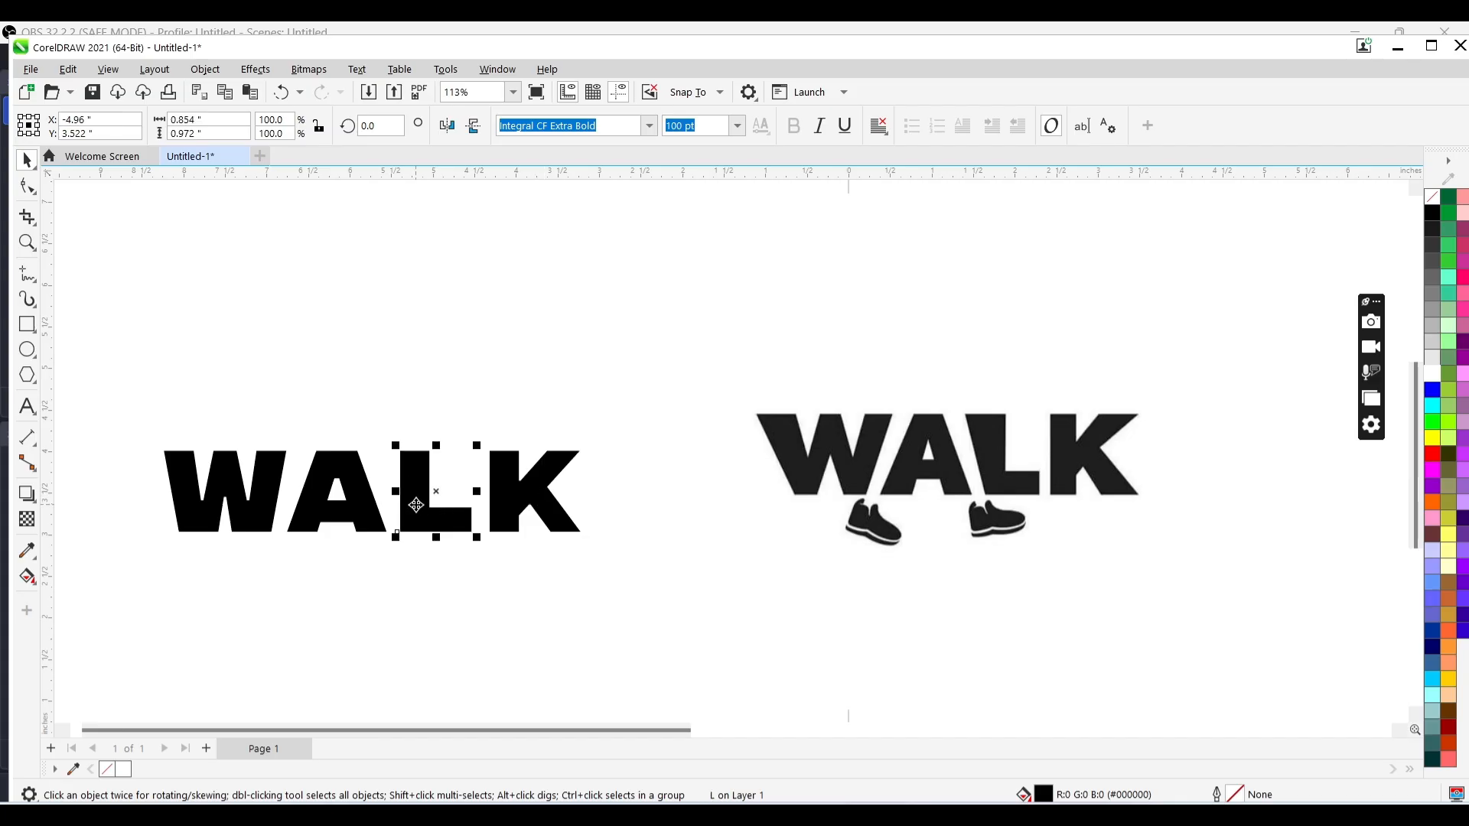
pyautogui.click(26, 187)
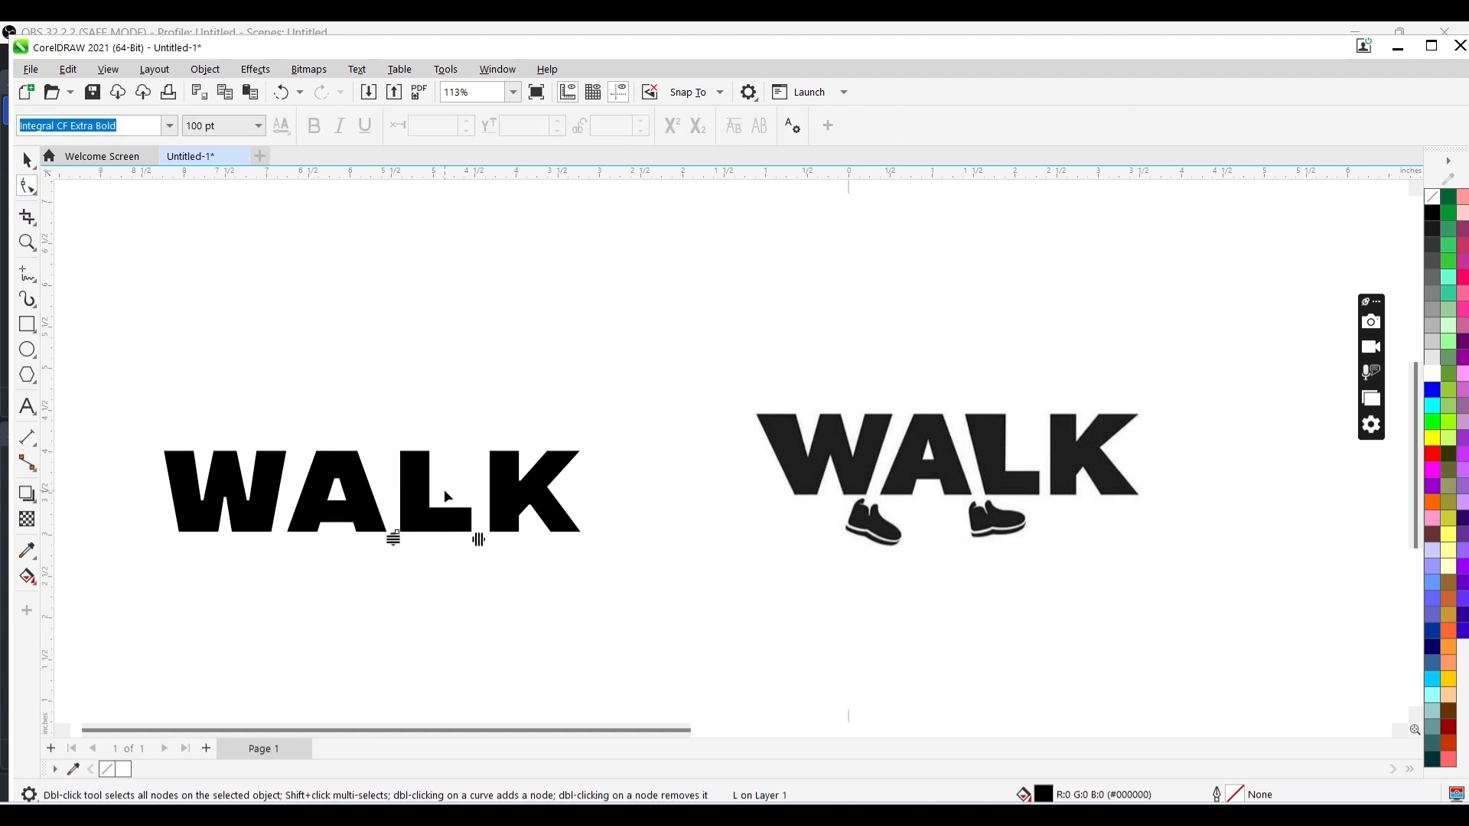
pyautogui.rightClick(427, 505)
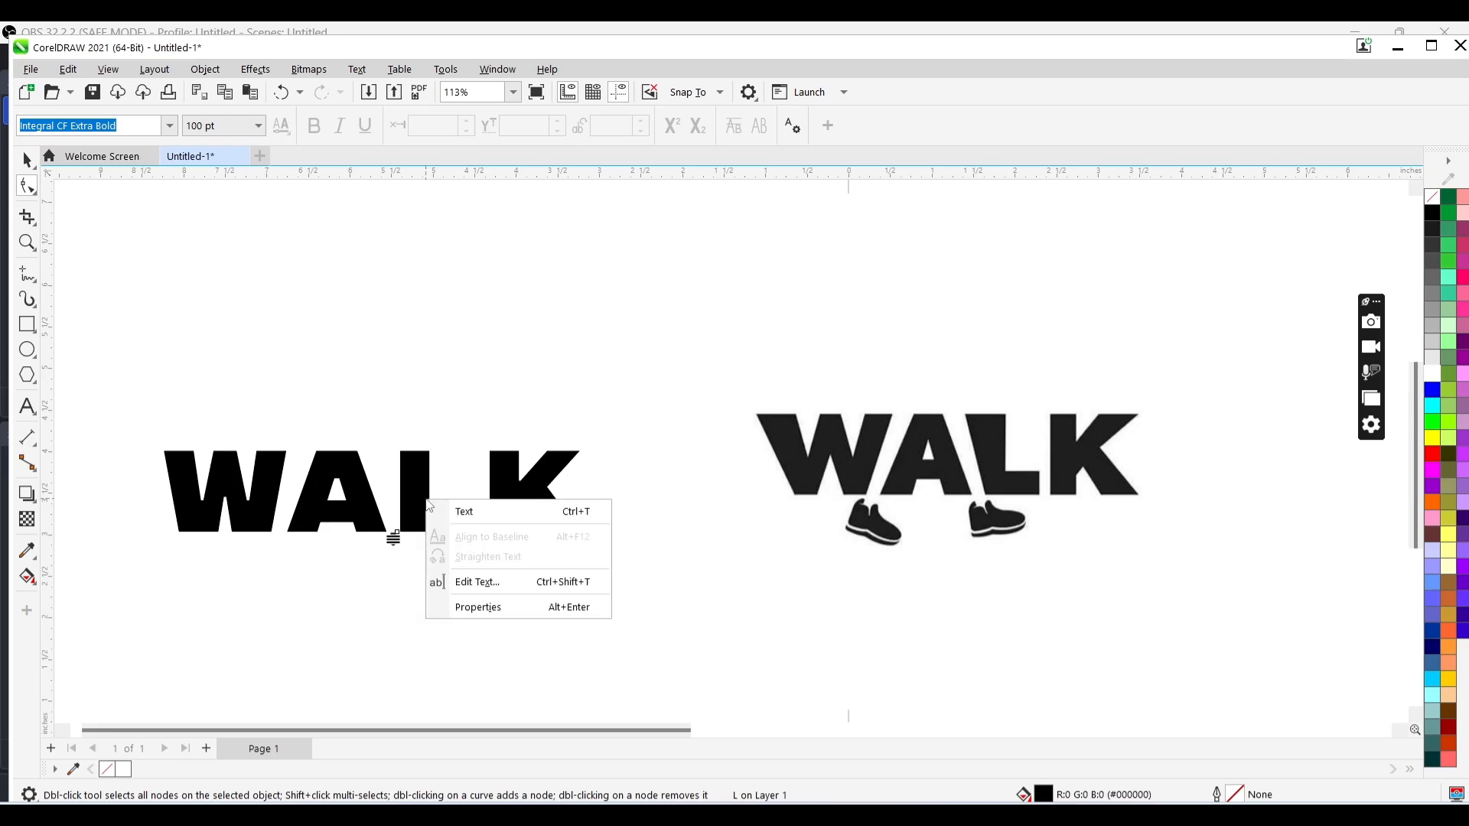
pyautogui.press('space')
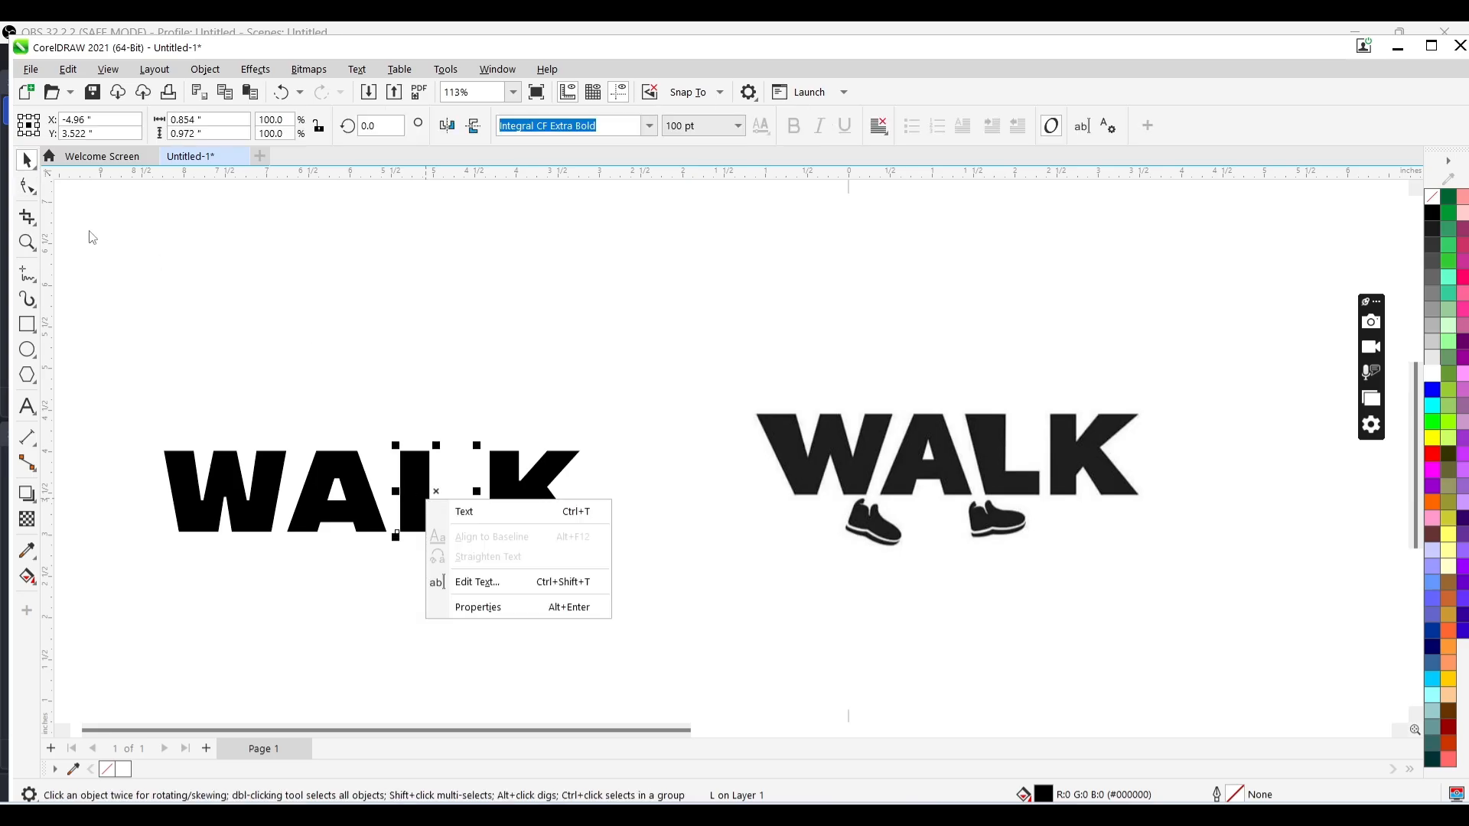
pyautogui.click(27, 186)
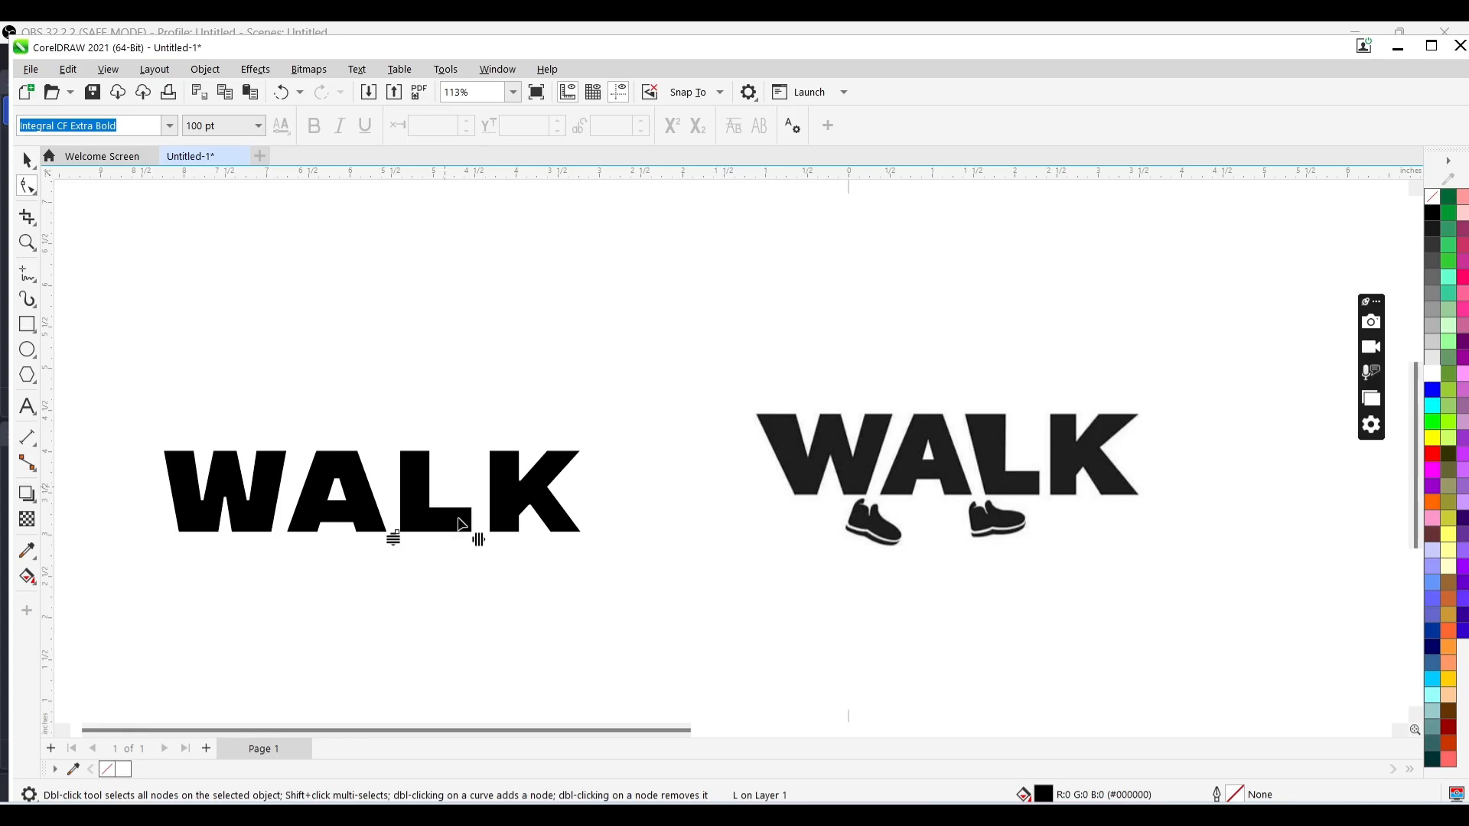
pyautogui.click(441, 535)
pyautogui.press('space')
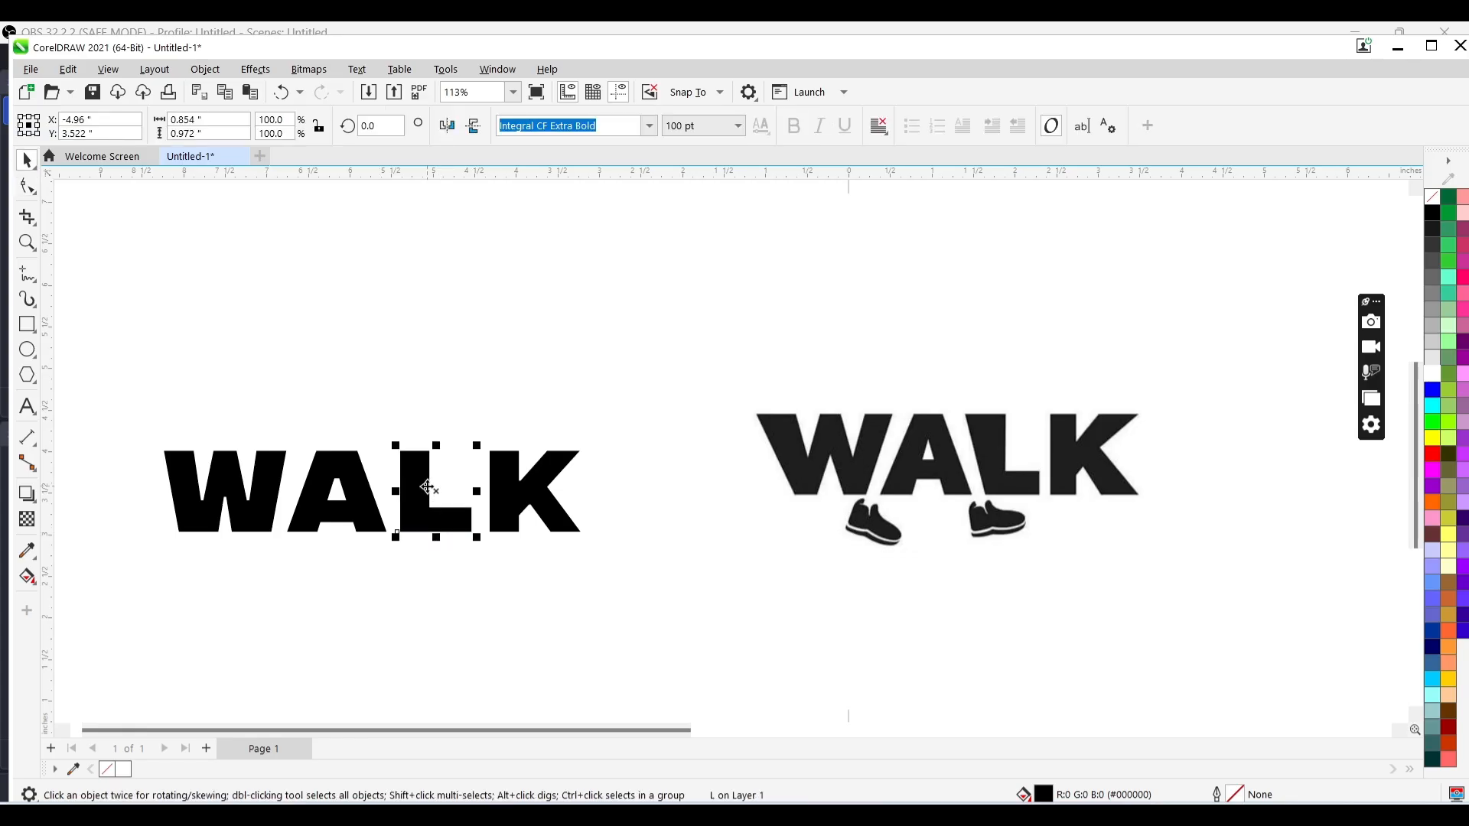
# Convert the letter L to curves and pull its upper-left node outward toward the A, widening the letter to about 1.08 inches
pyautogui.hotkey('ctrl', 'q')
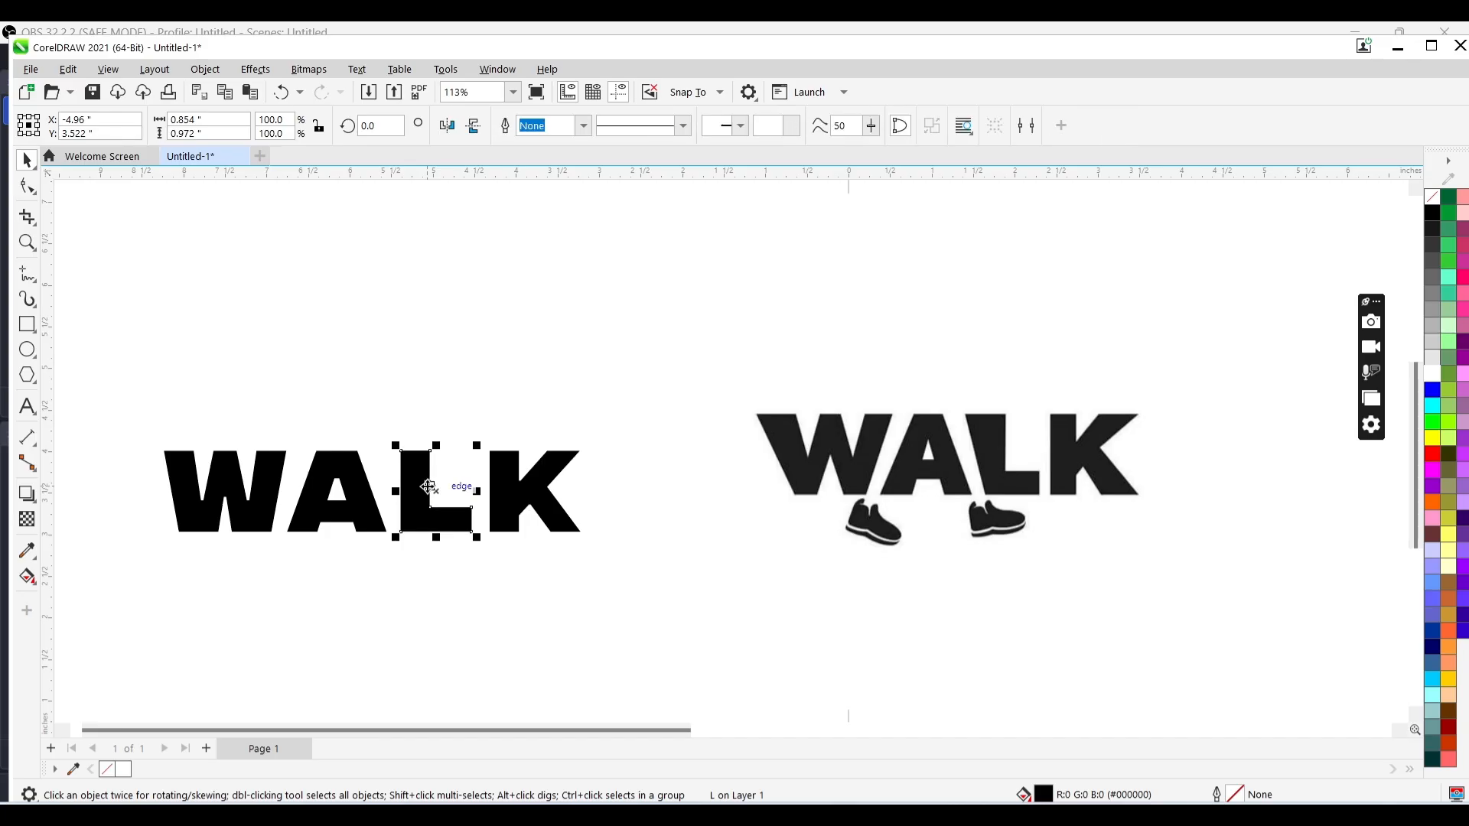
pyautogui.click(439, 430)
pyautogui.click(426, 475)
pyautogui.click(29, 188)
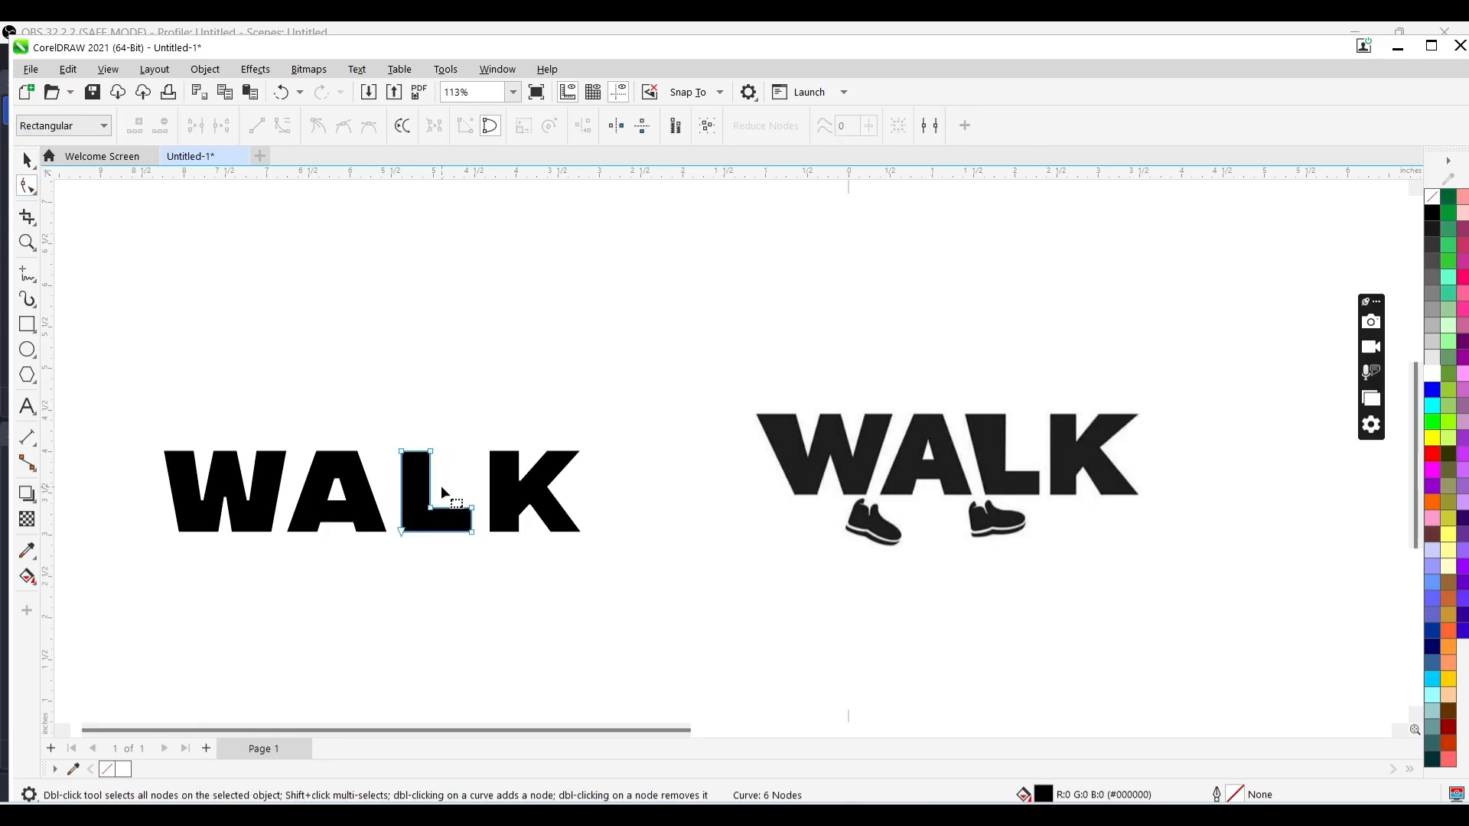
pyautogui.press('space')
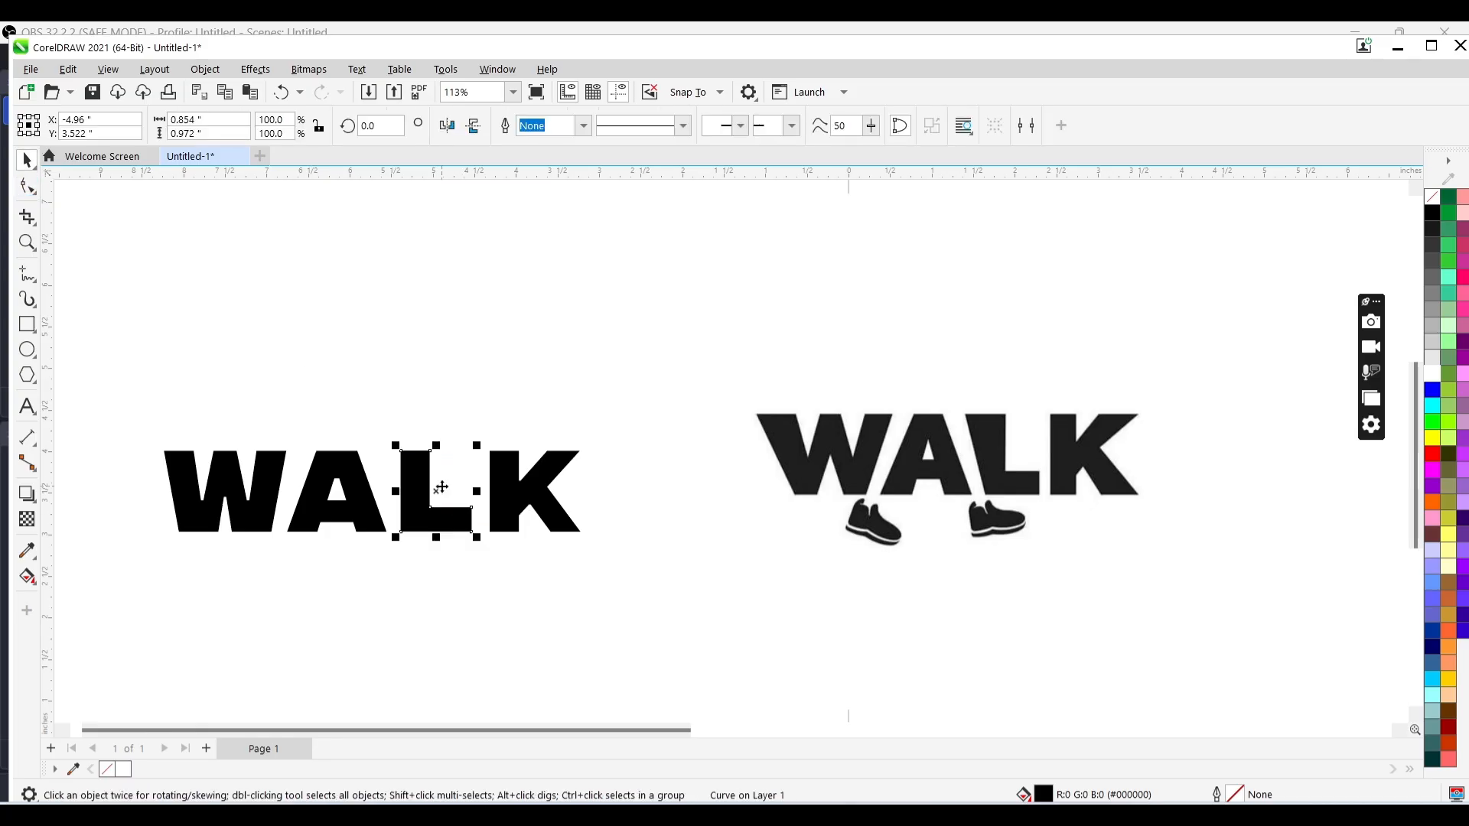
pyautogui.press('space')
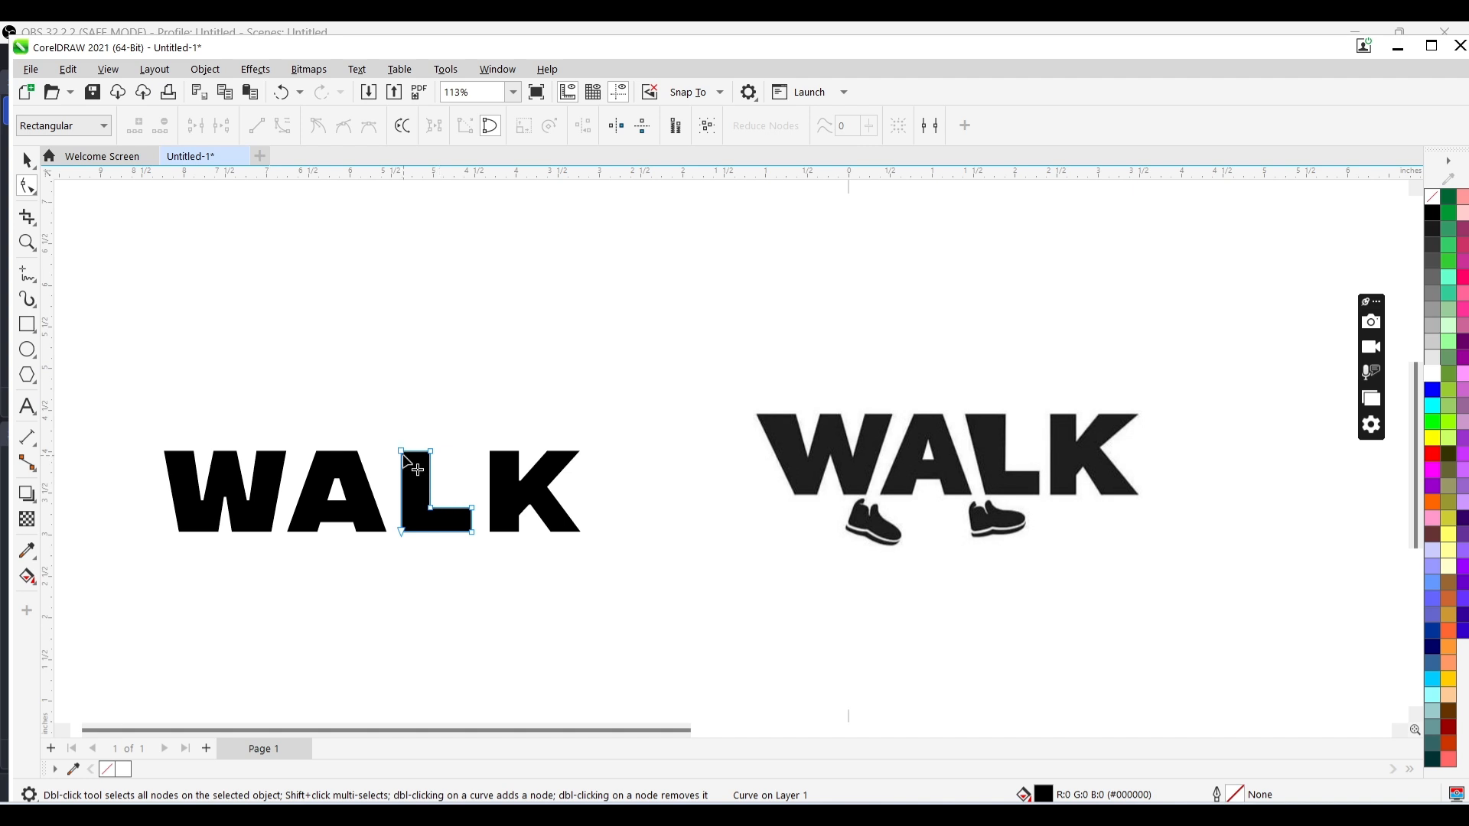
pyautogui.moveTo(402, 455); pyautogui.dragTo(383, 453)
pyautogui.press('space')
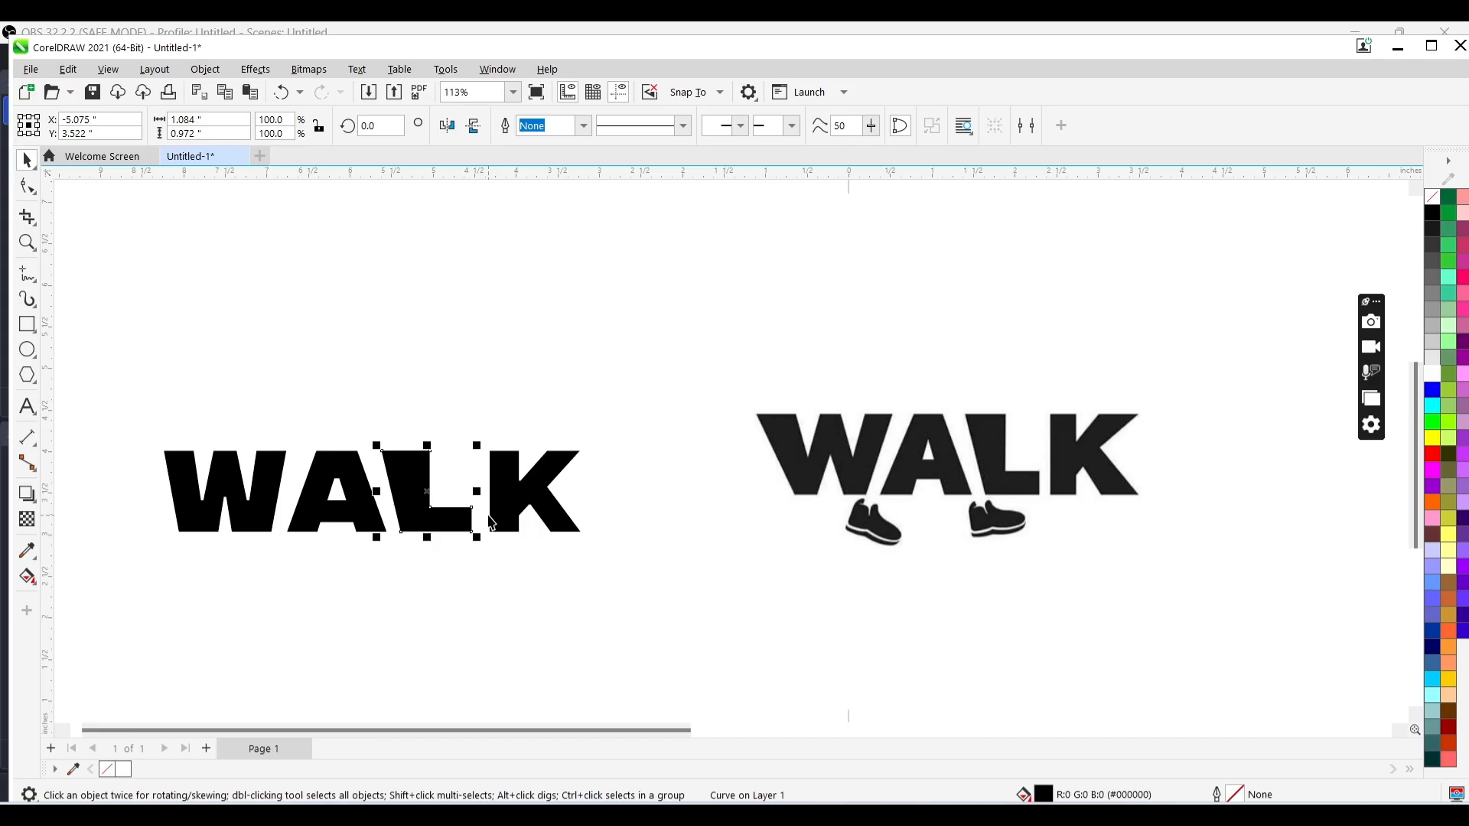
# Try moving the L's upper-left node slightly inward and down, undo that move, and deselect the letter
pyautogui.press('space')
pyautogui.press('space')
pyautogui.press('space')
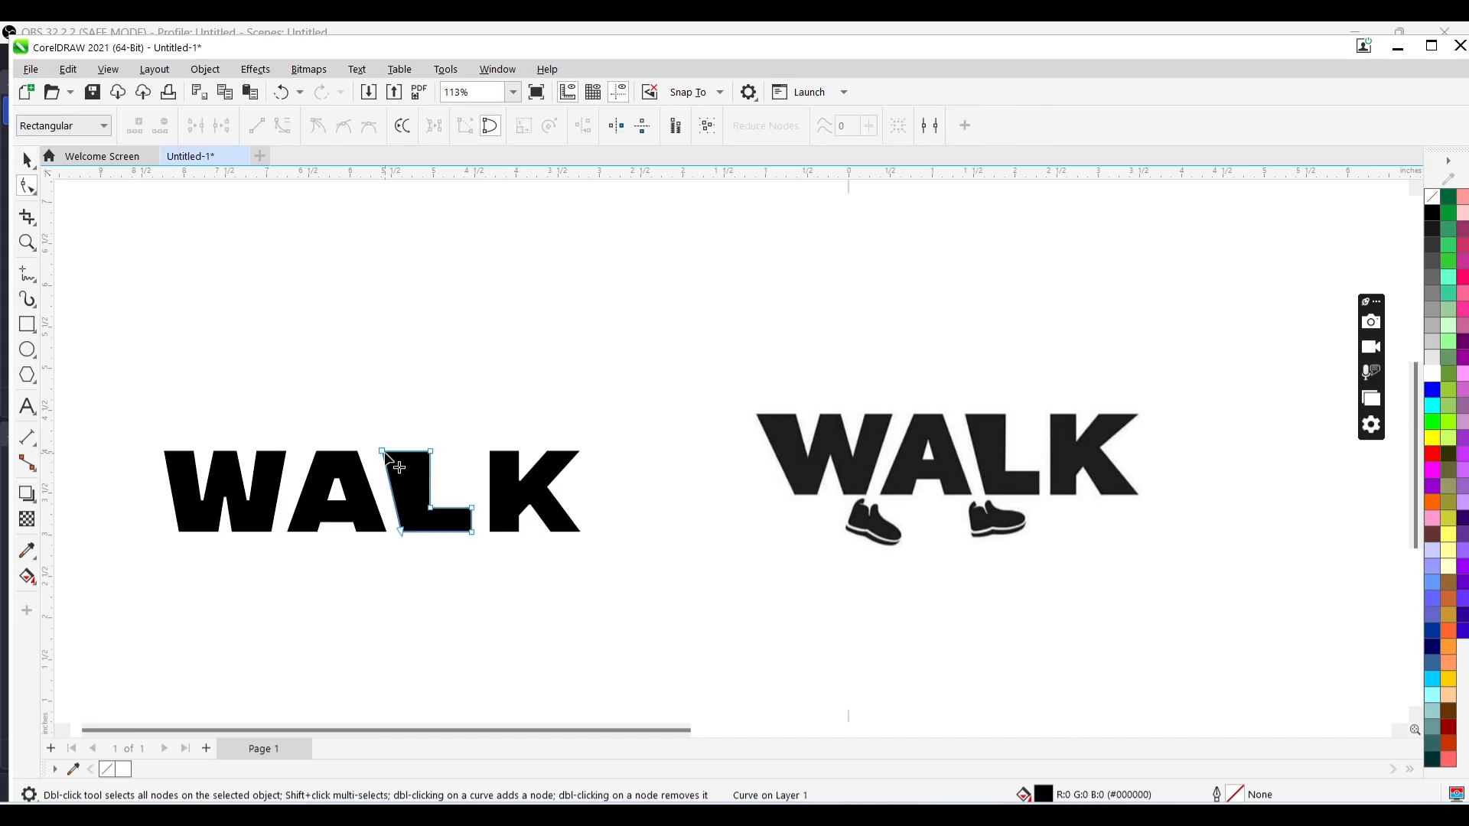
pyautogui.moveTo(385, 453); pyautogui.dragTo(390, 457)
pyautogui.press('space')
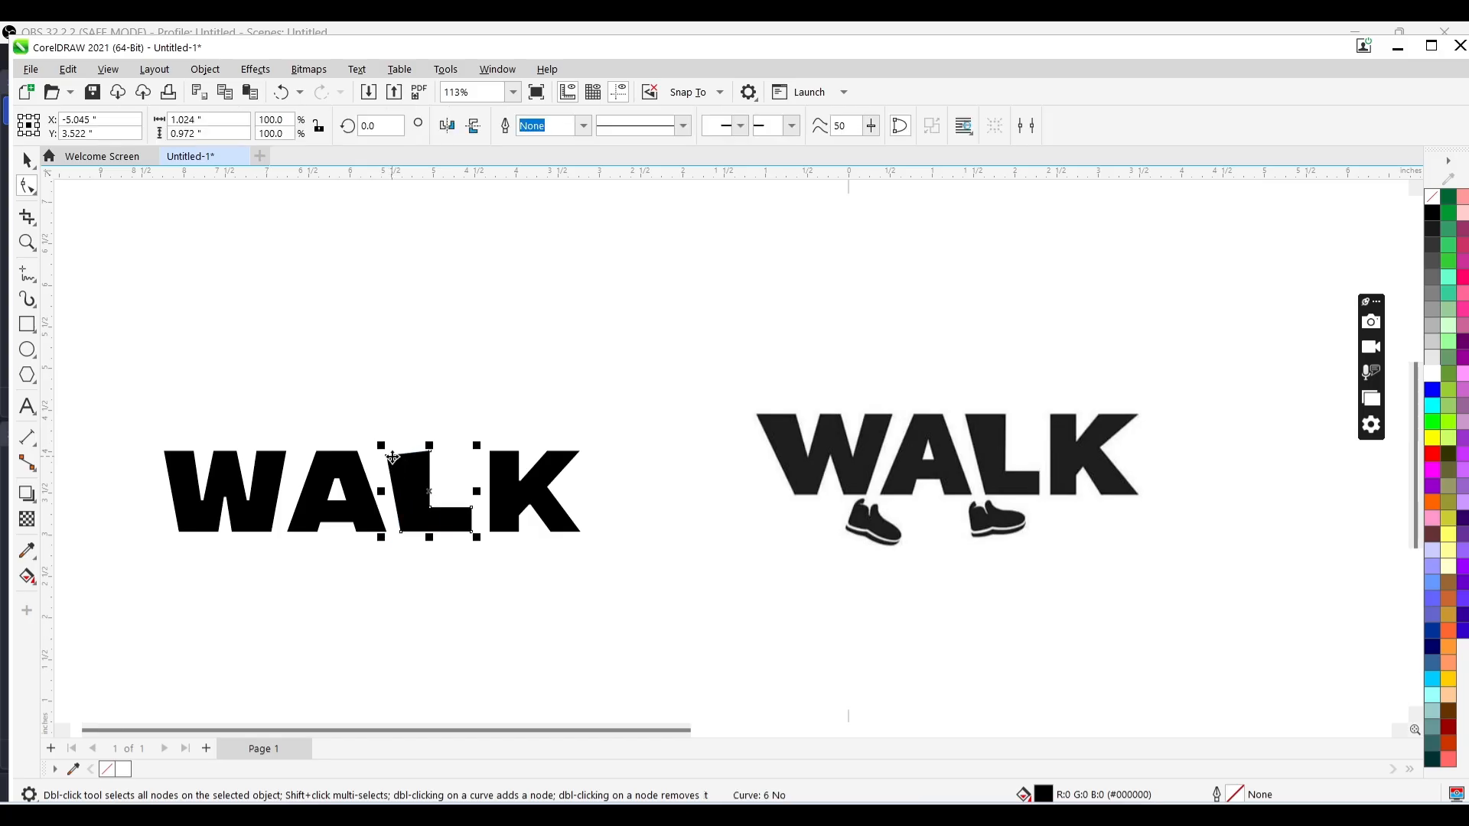
pyautogui.press('space')
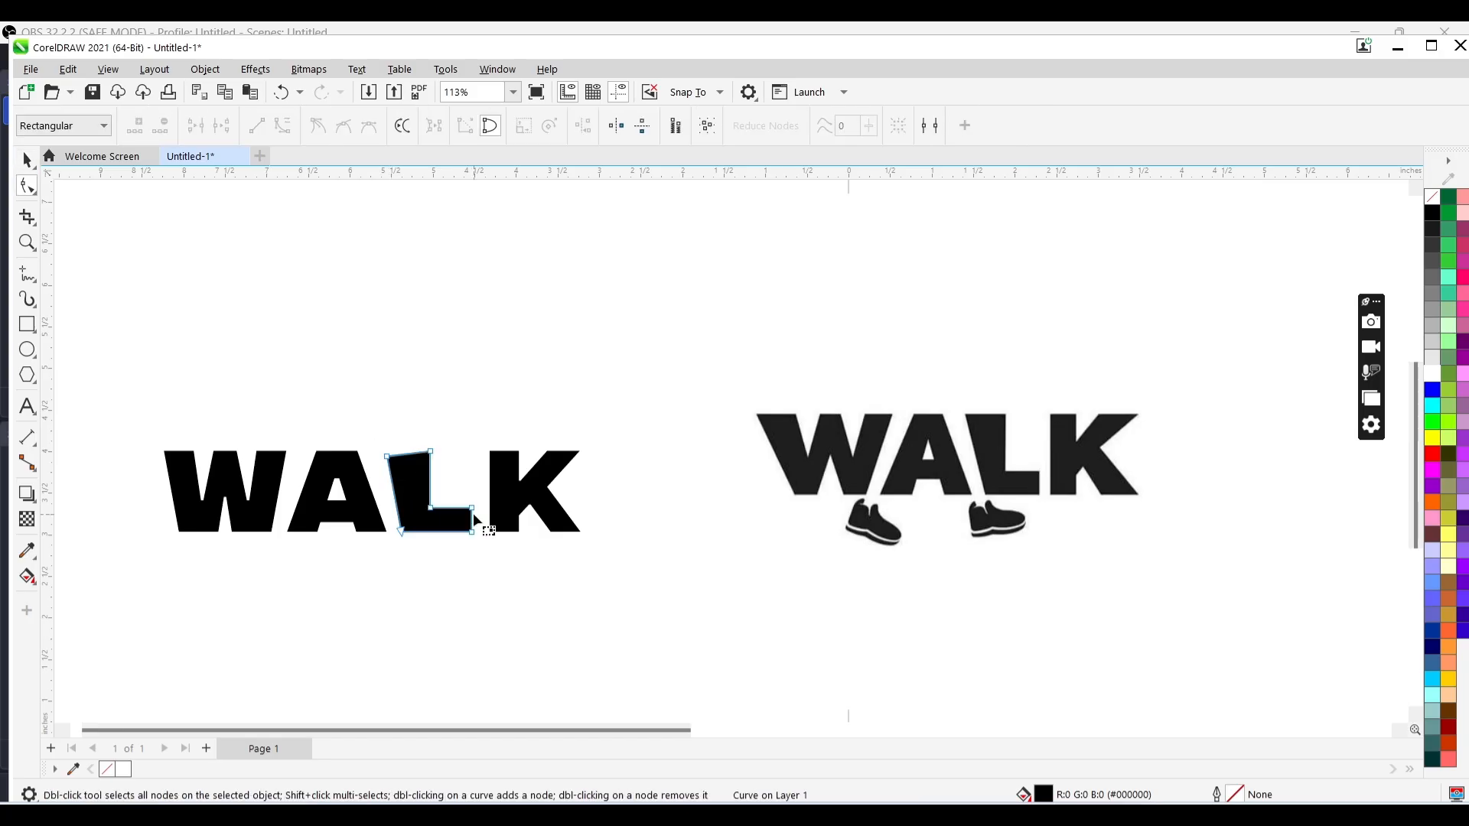
pyautogui.hotkey('ctrl', 'z')
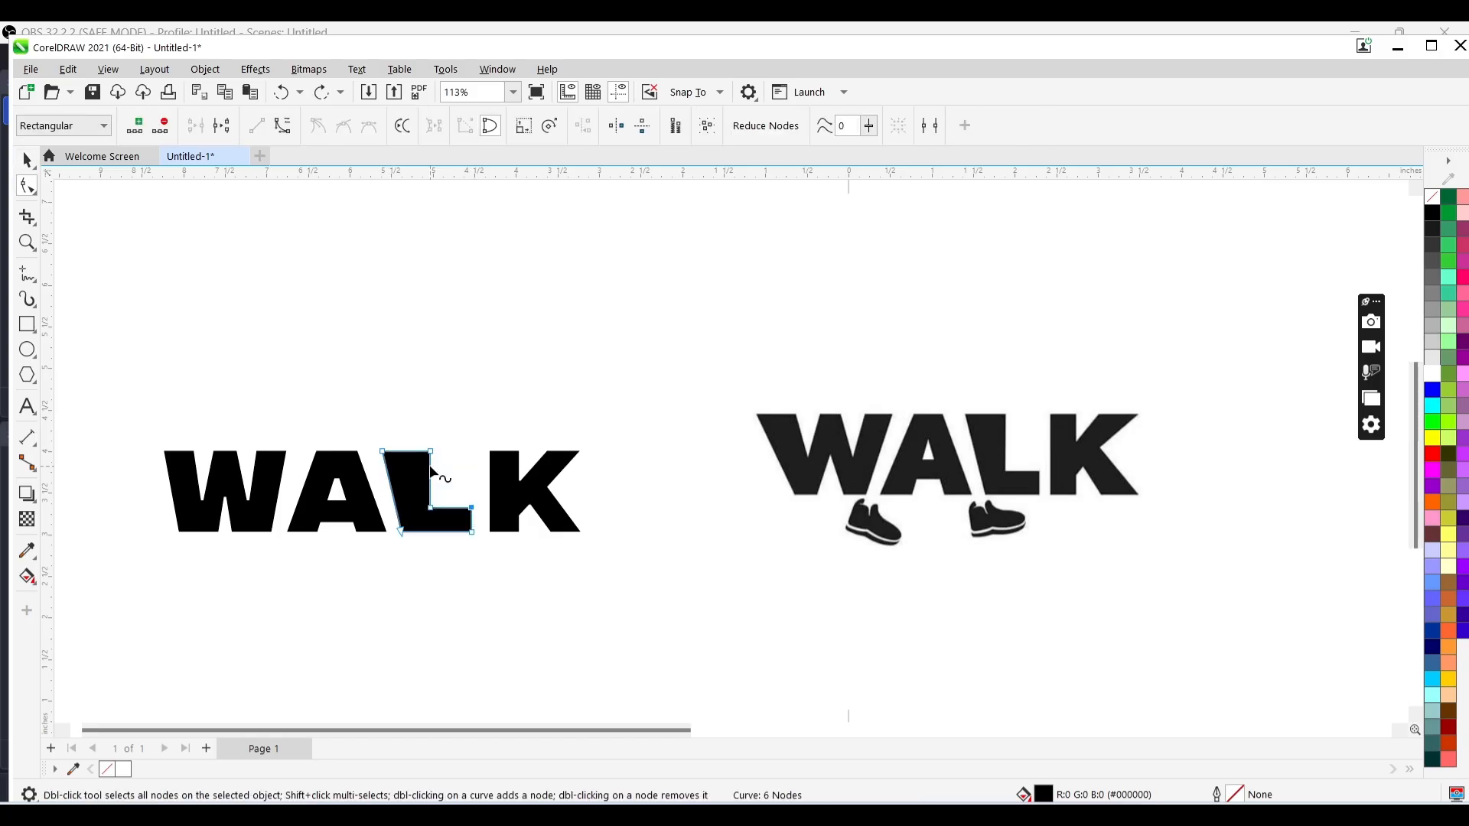
pyautogui.press('space')
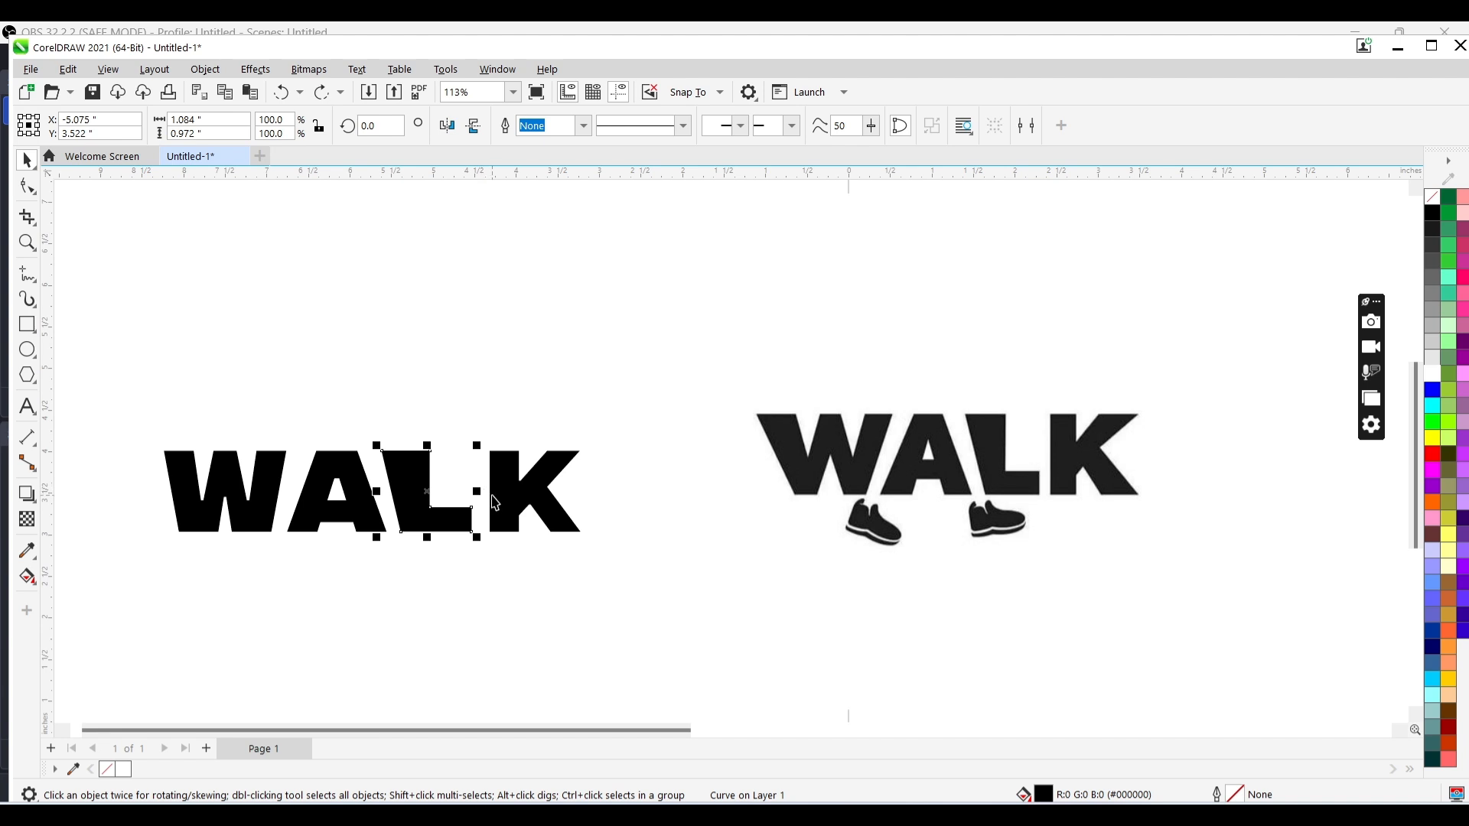
pyautogui.click(456, 406)
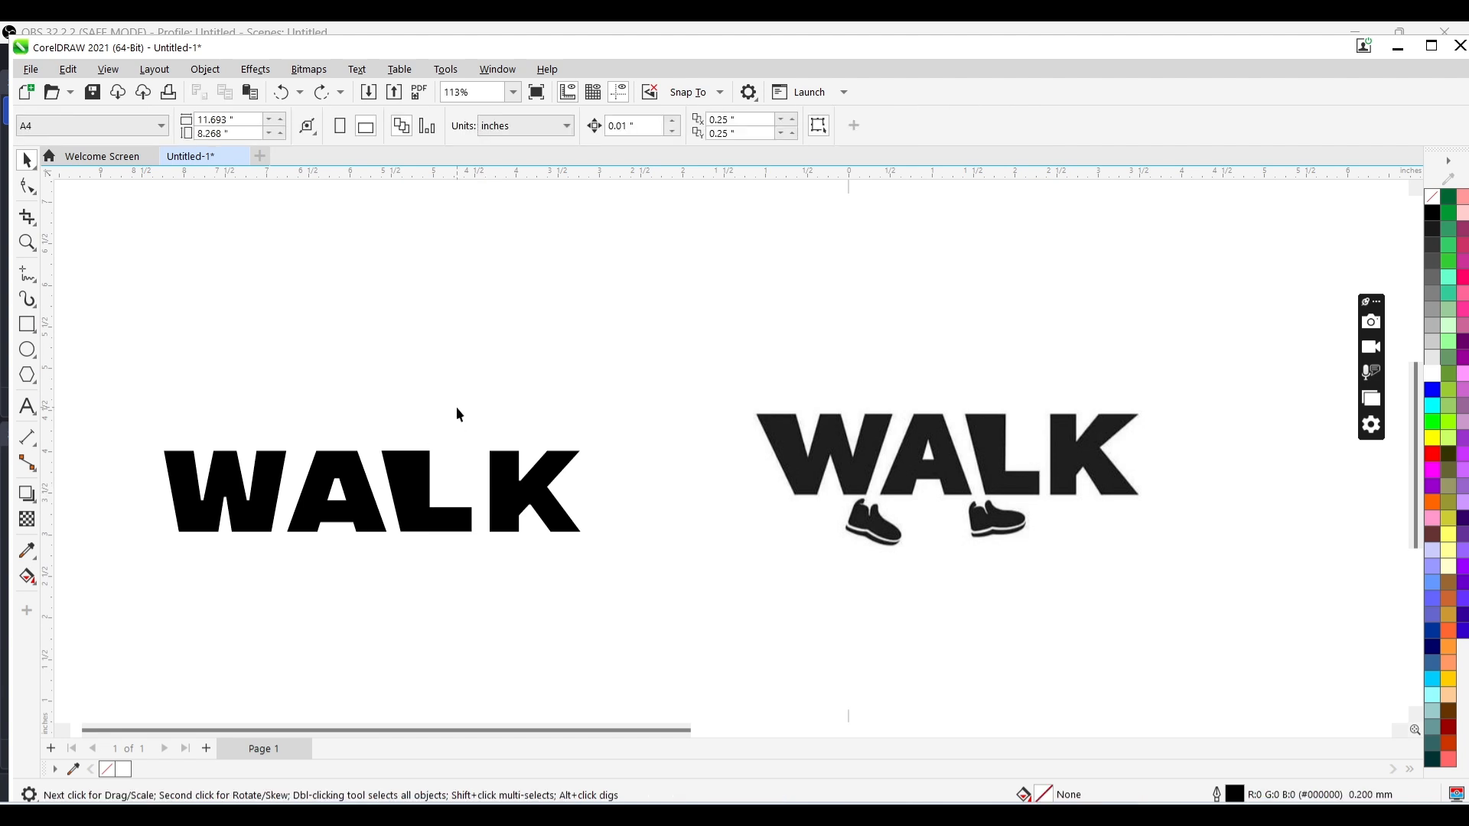
# Switch to the browser and search Google Images for "canvas shoes vector"
pyautogui.hotkey('alt', 'Tab')
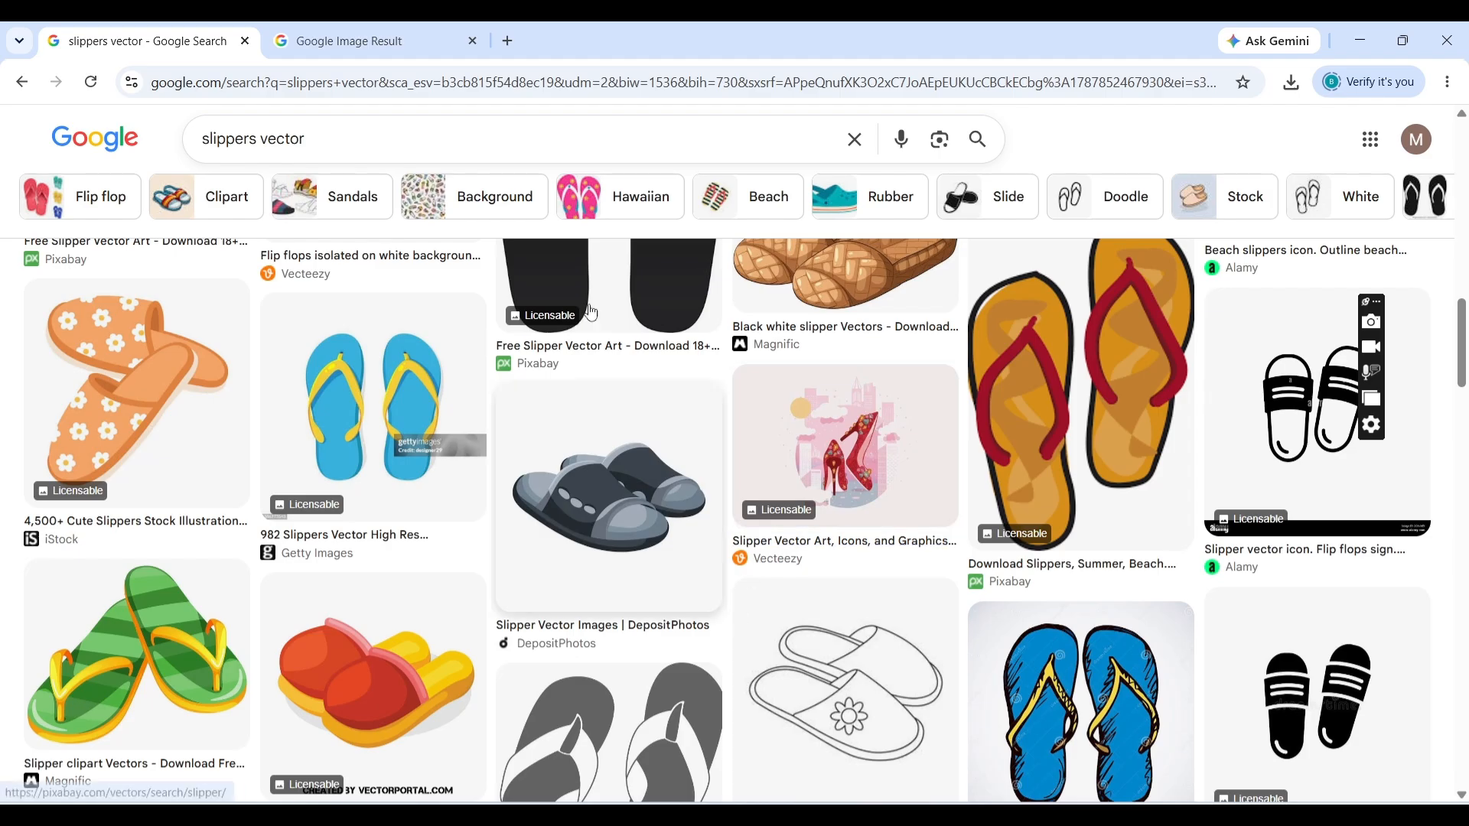
pyautogui.moveTo(319, 145); pyautogui.dragTo(181, 148)
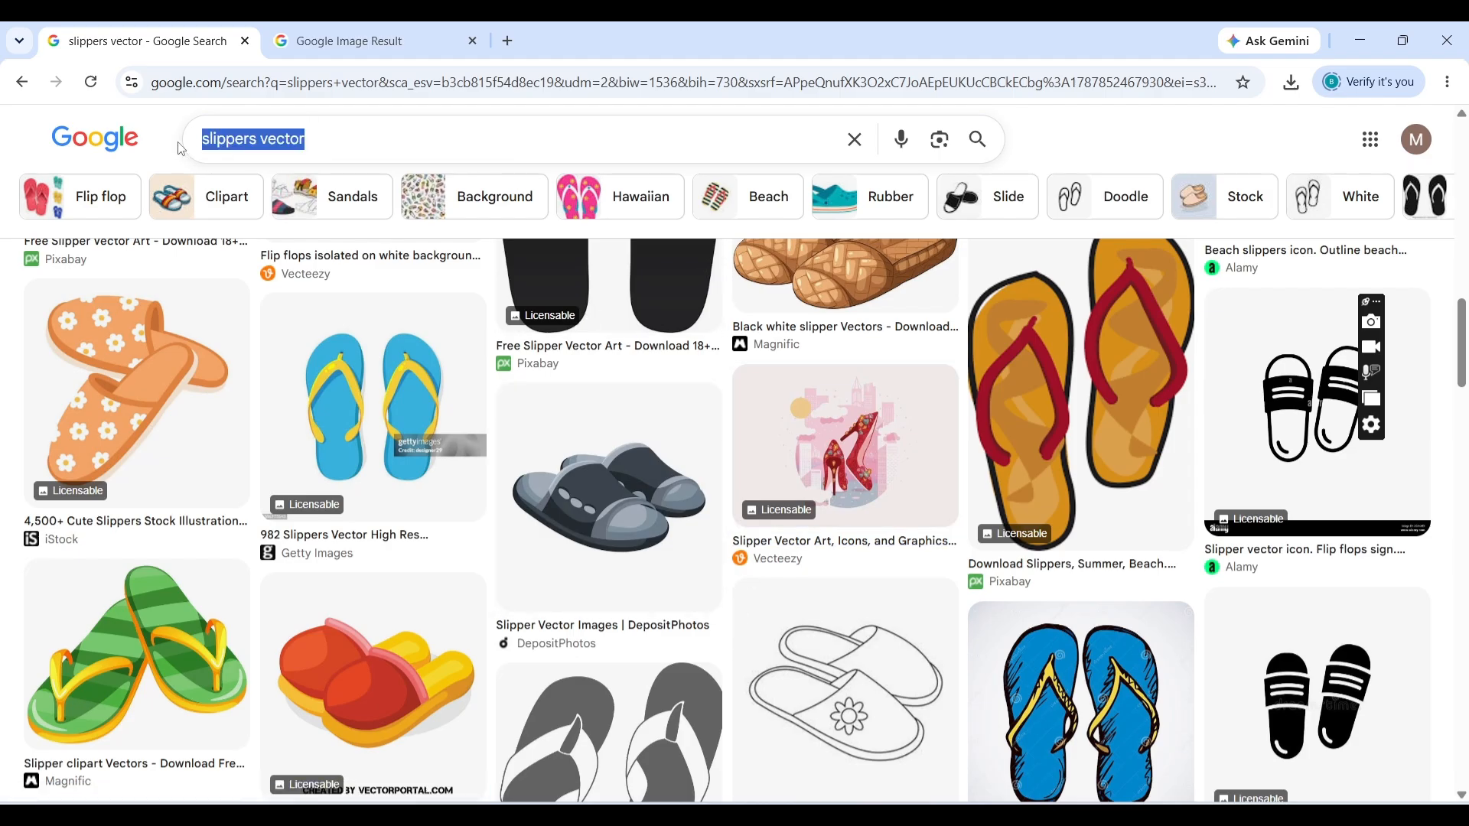
pyautogui.write('canvas')
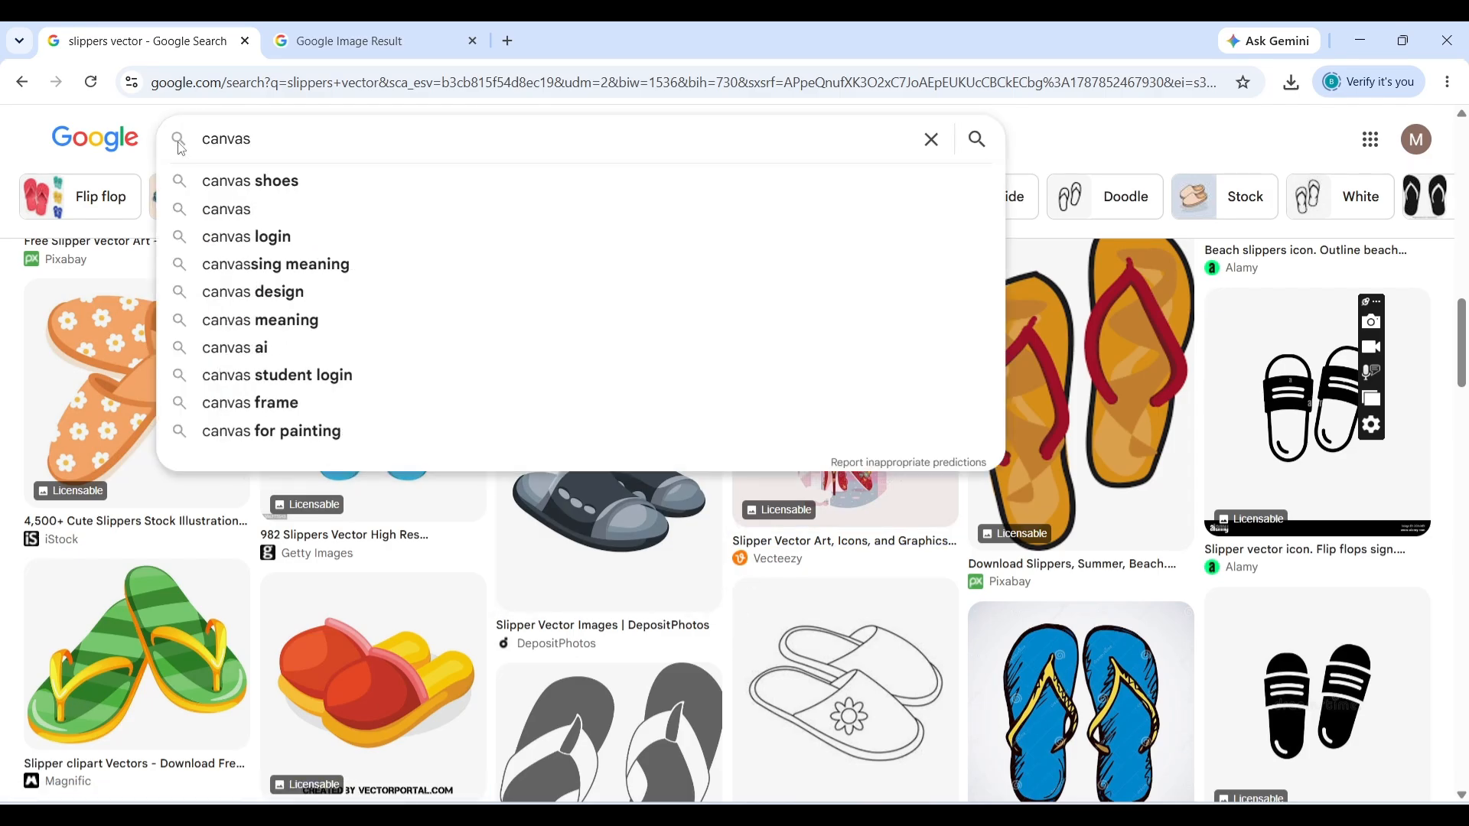
pyautogui.click(308, 186)
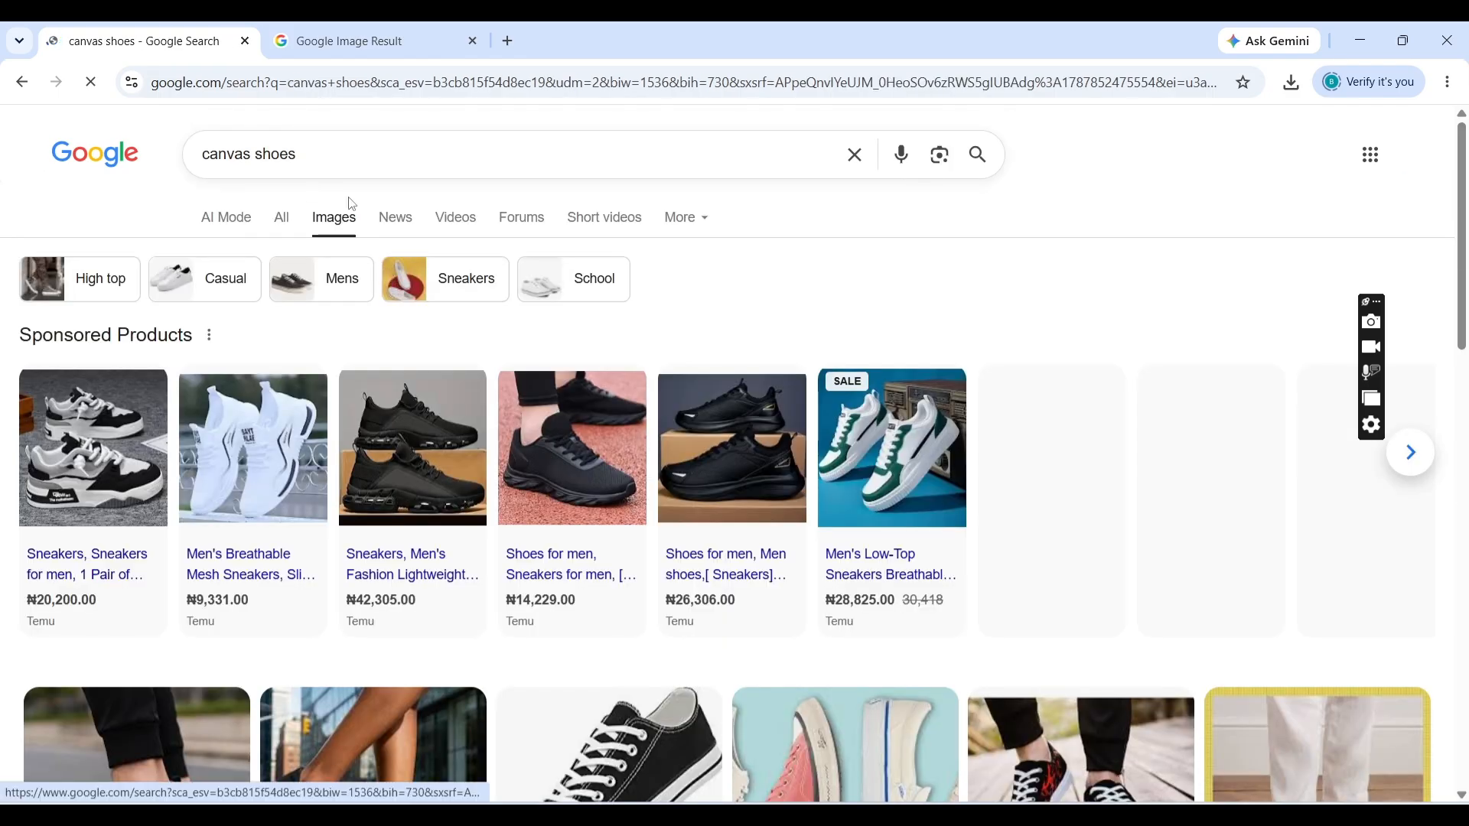
pyautogui.write('vector')
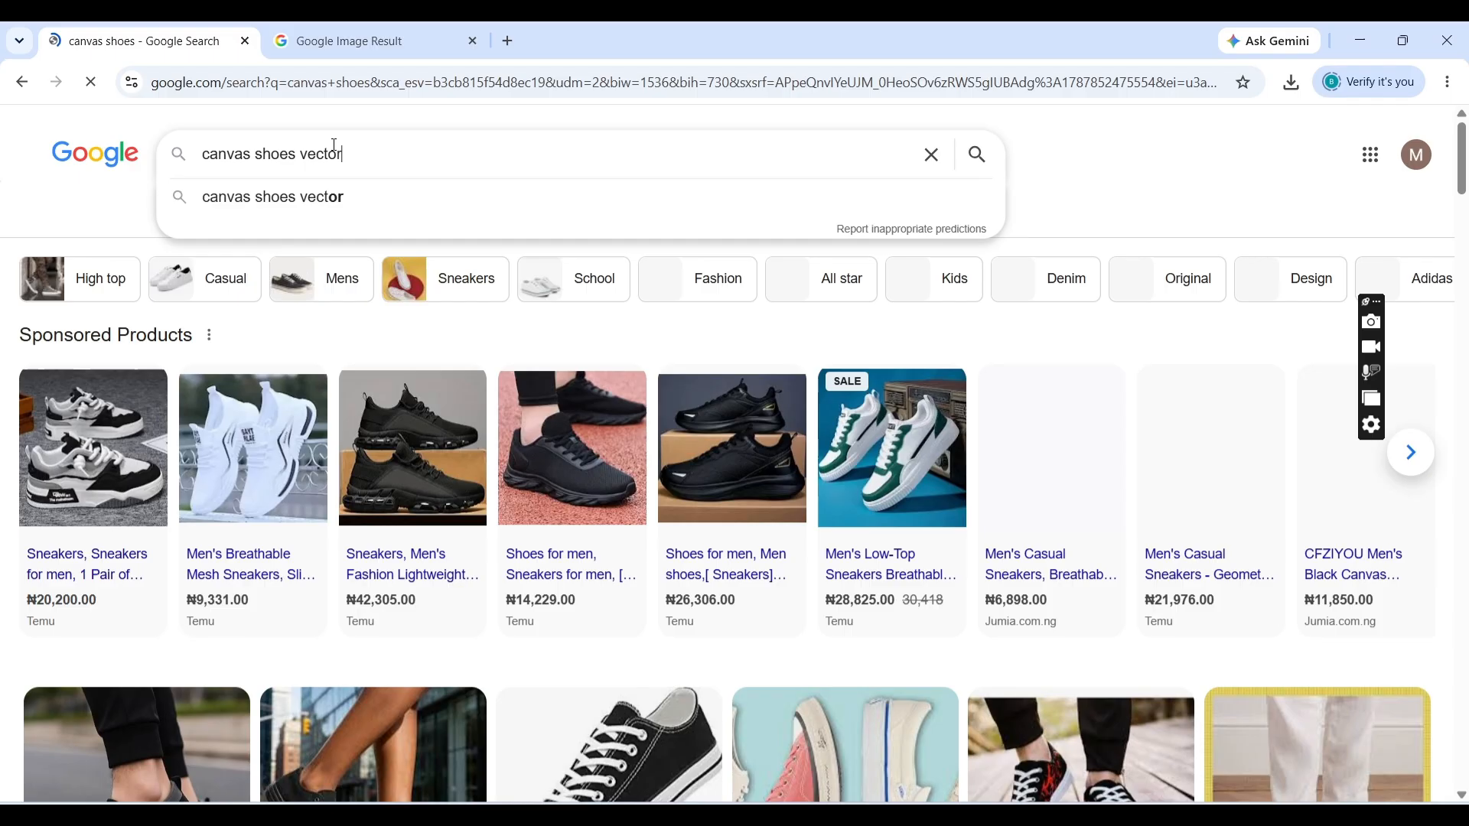
pyautogui.press('Return')
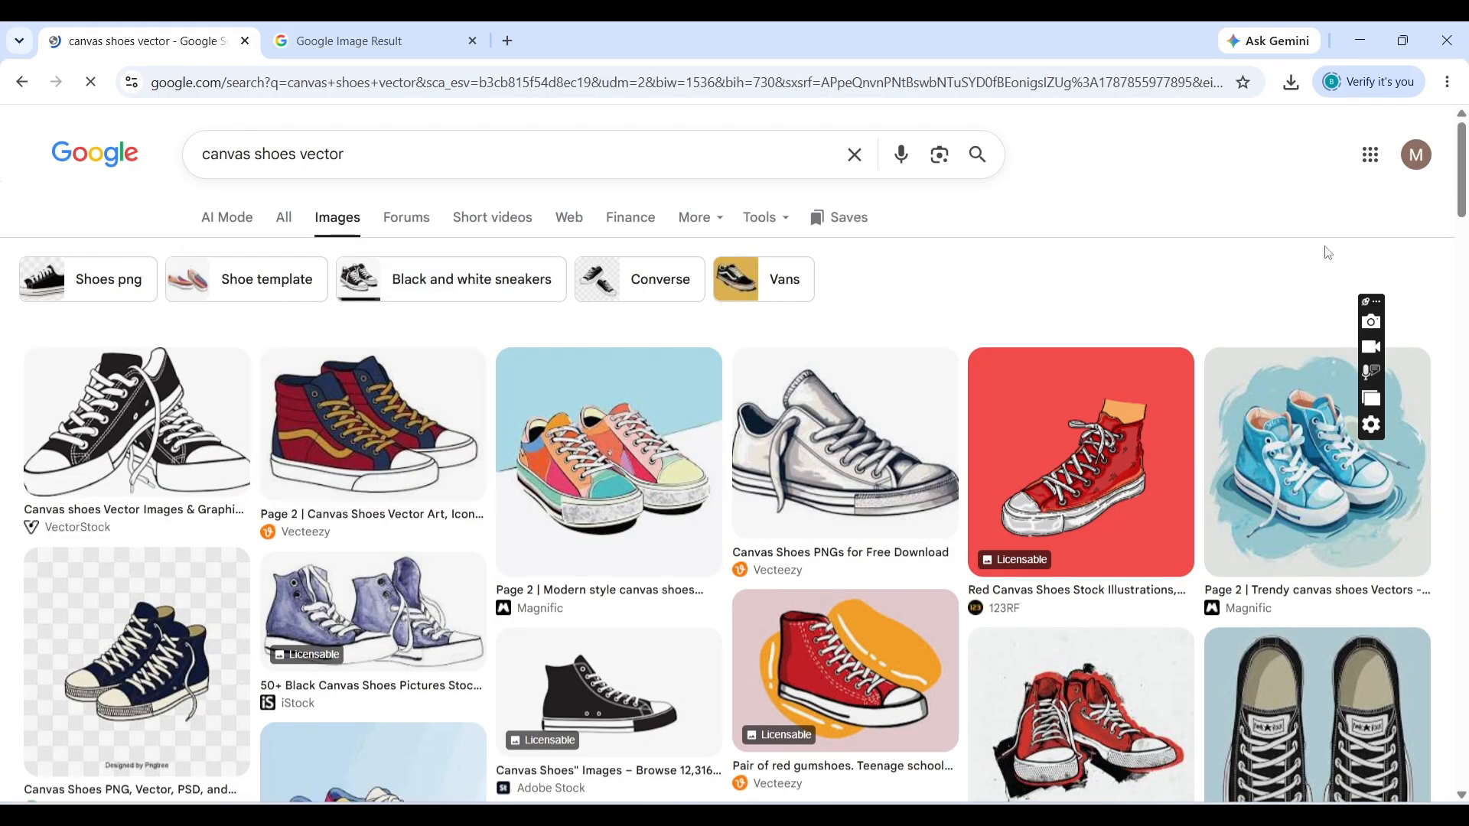
pyautogui.moveTo(1462, 182); pyautogui.dragTo(1466, 131)
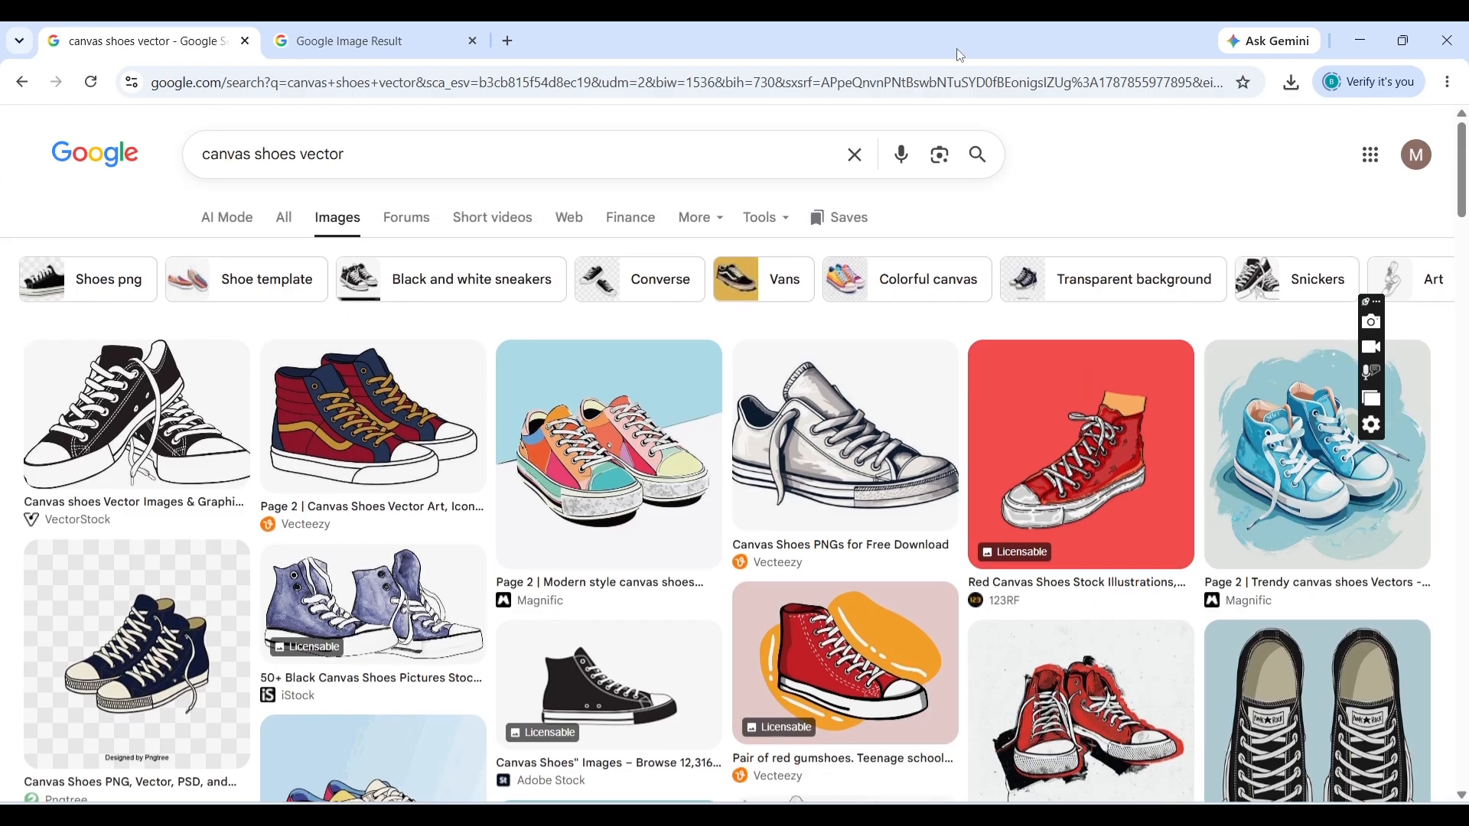
# Replace the Google Images query with "shoe vector" and run the search
pyautogui.moveTo(453, 147); pyautogui.dragTo(198, 159)
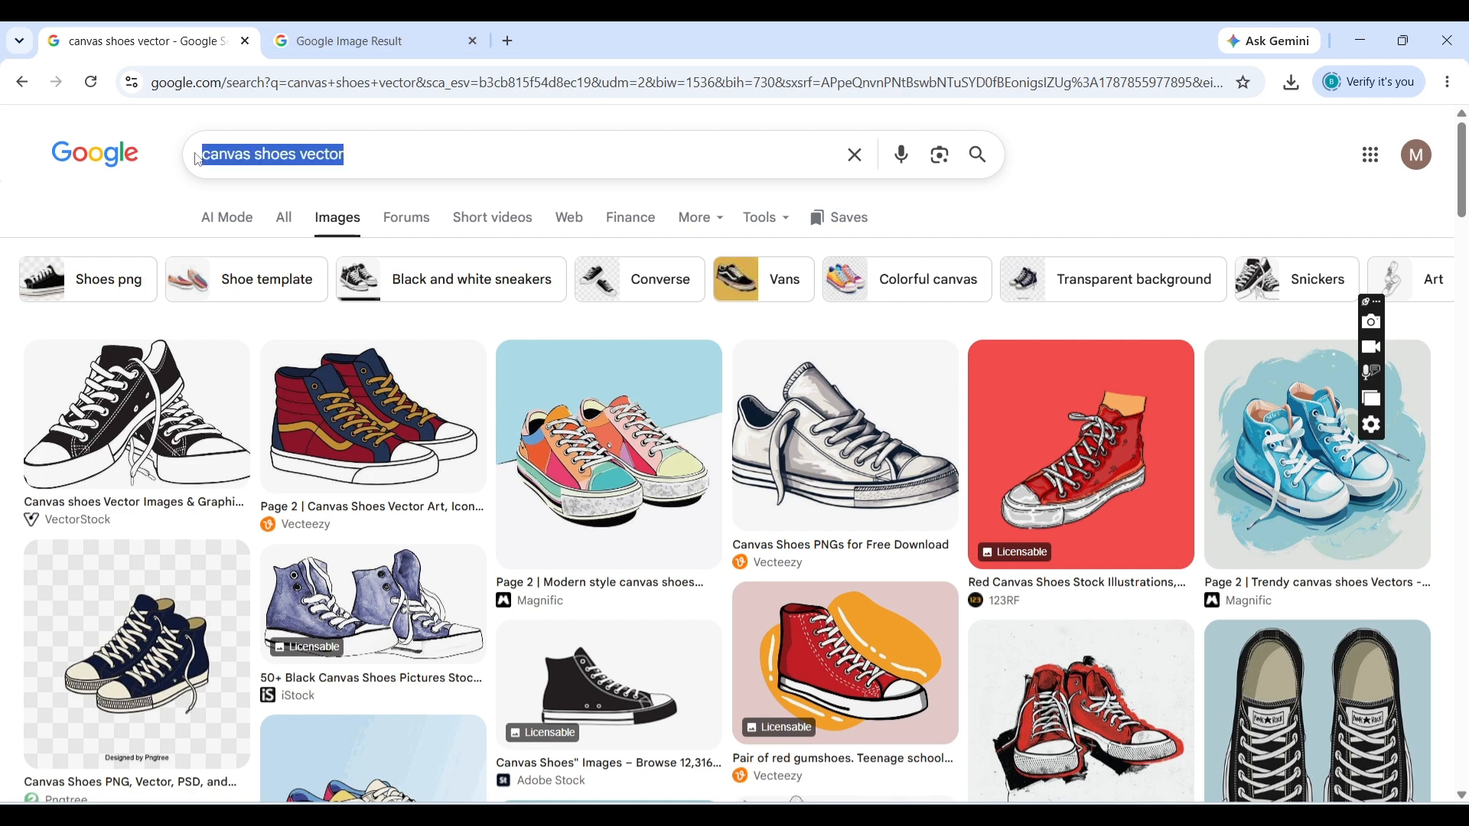
pyautogui.write('shoe v')
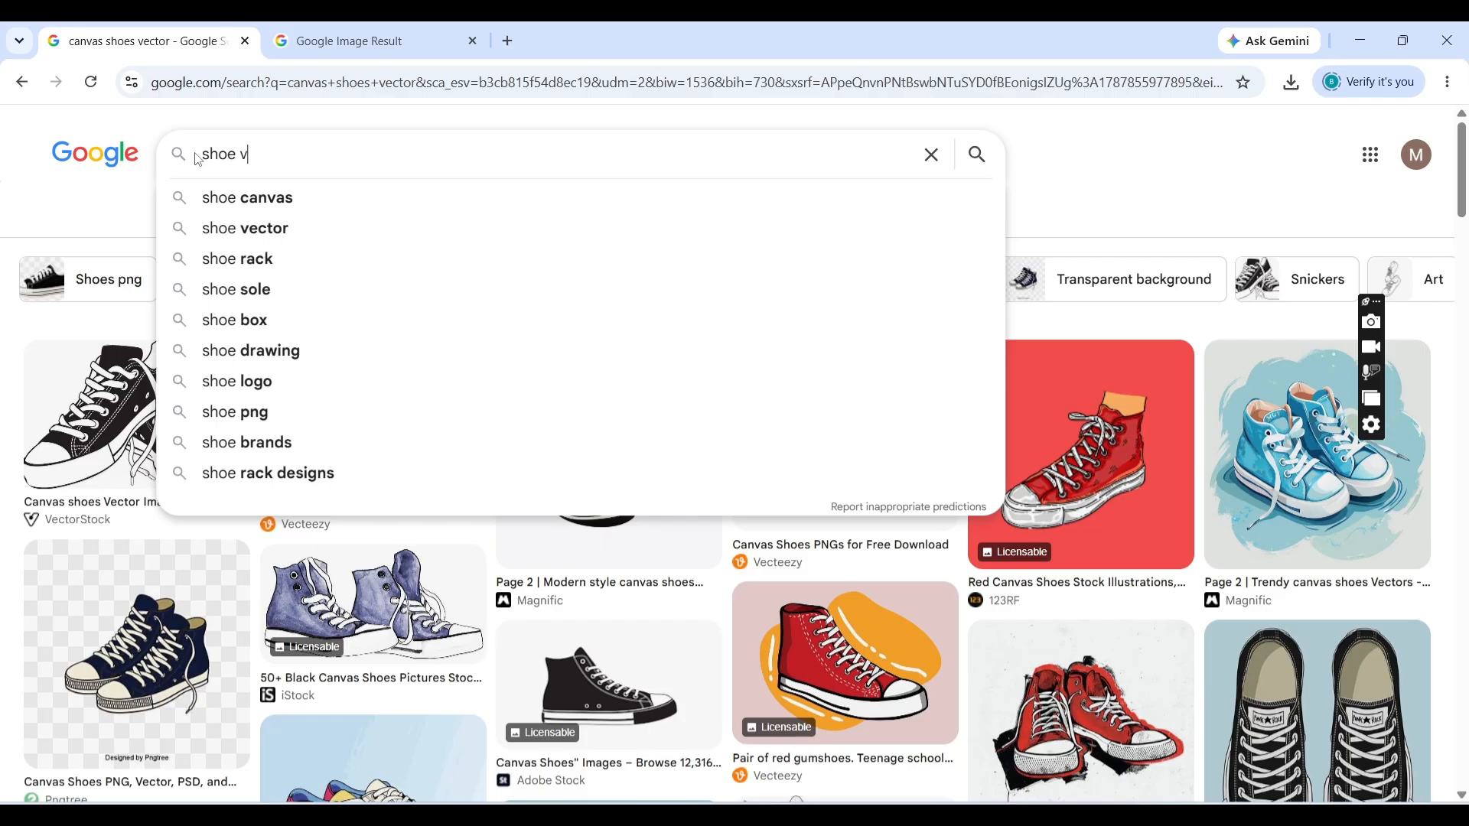
pyautogui.write('ector')
pyautogui.press('Return')
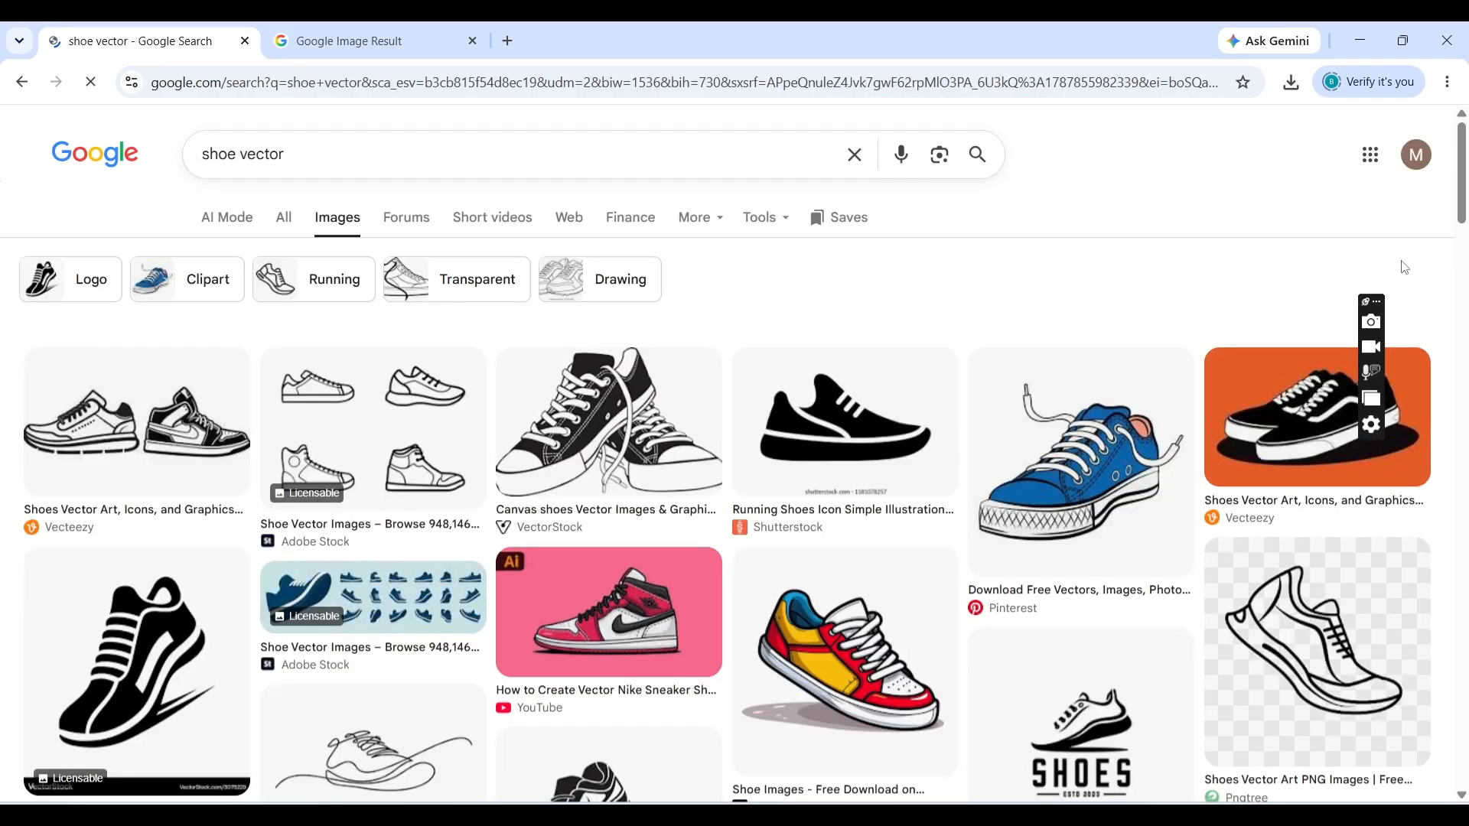
# Open the solid black running shoe icon from the image results and copy its image
pyautogui.click(870, 420)
pyautogui.rightClick(1076, 490)
pyautogui.click(1181, 653)
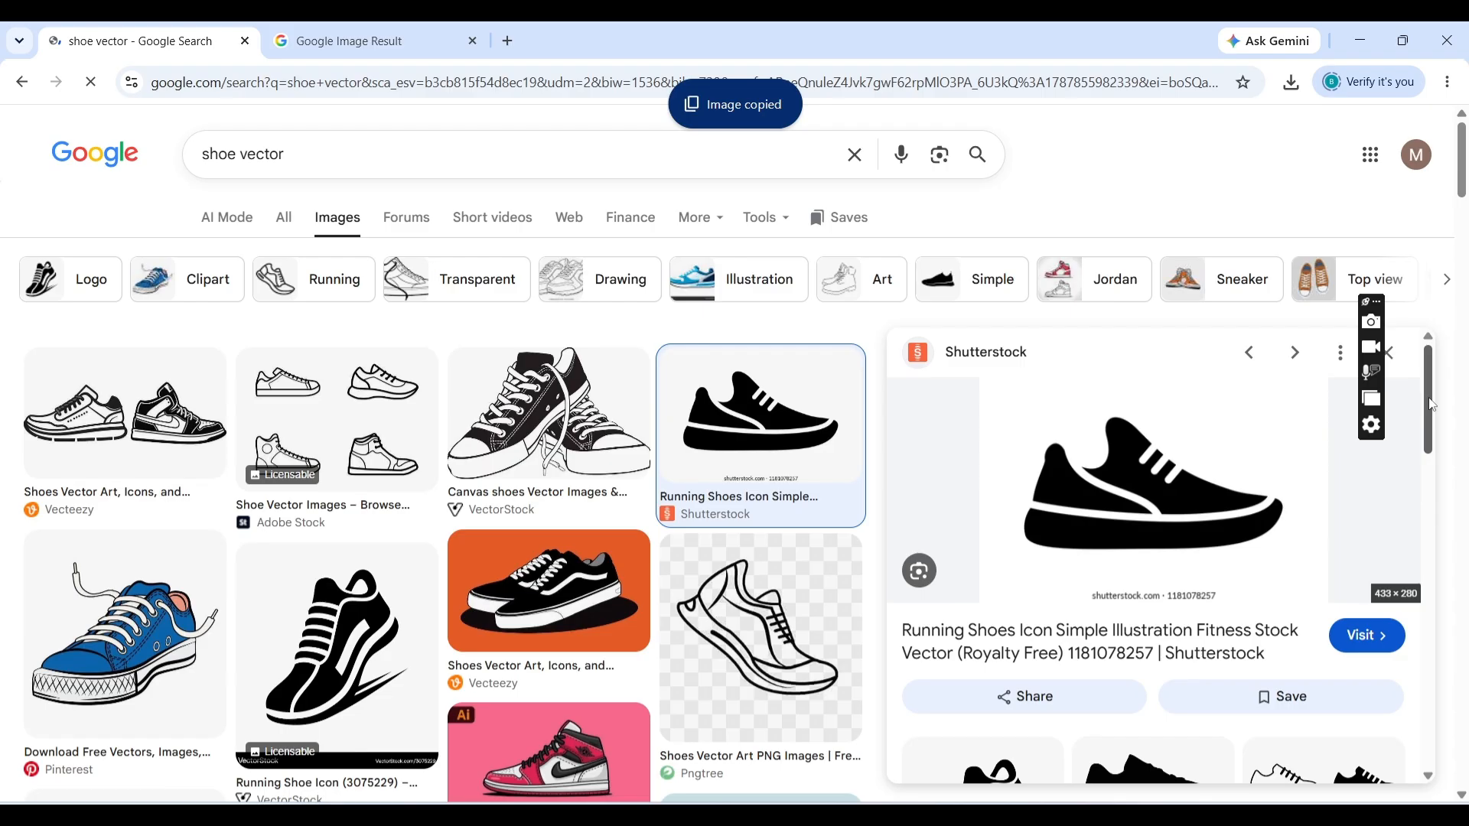
# Copy the Shutterstock black shoe icon with white laces from the related images and paste it into the CorelDRAW drawing
pyautogui.scroll(-5, 1433, 404)
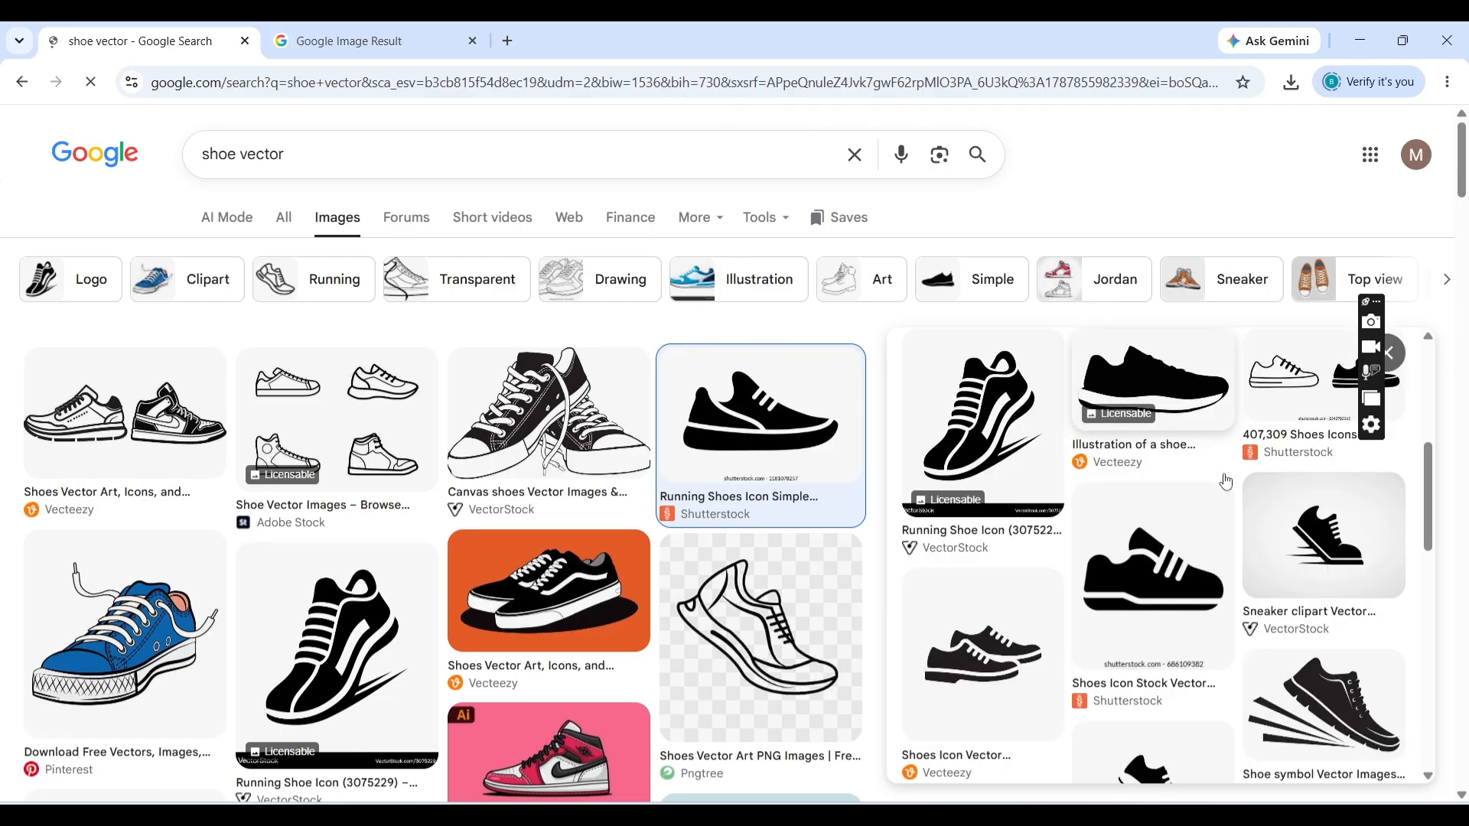
pyautogui.click(1166, 525)
pyautogui.rightClick(1108, 528)
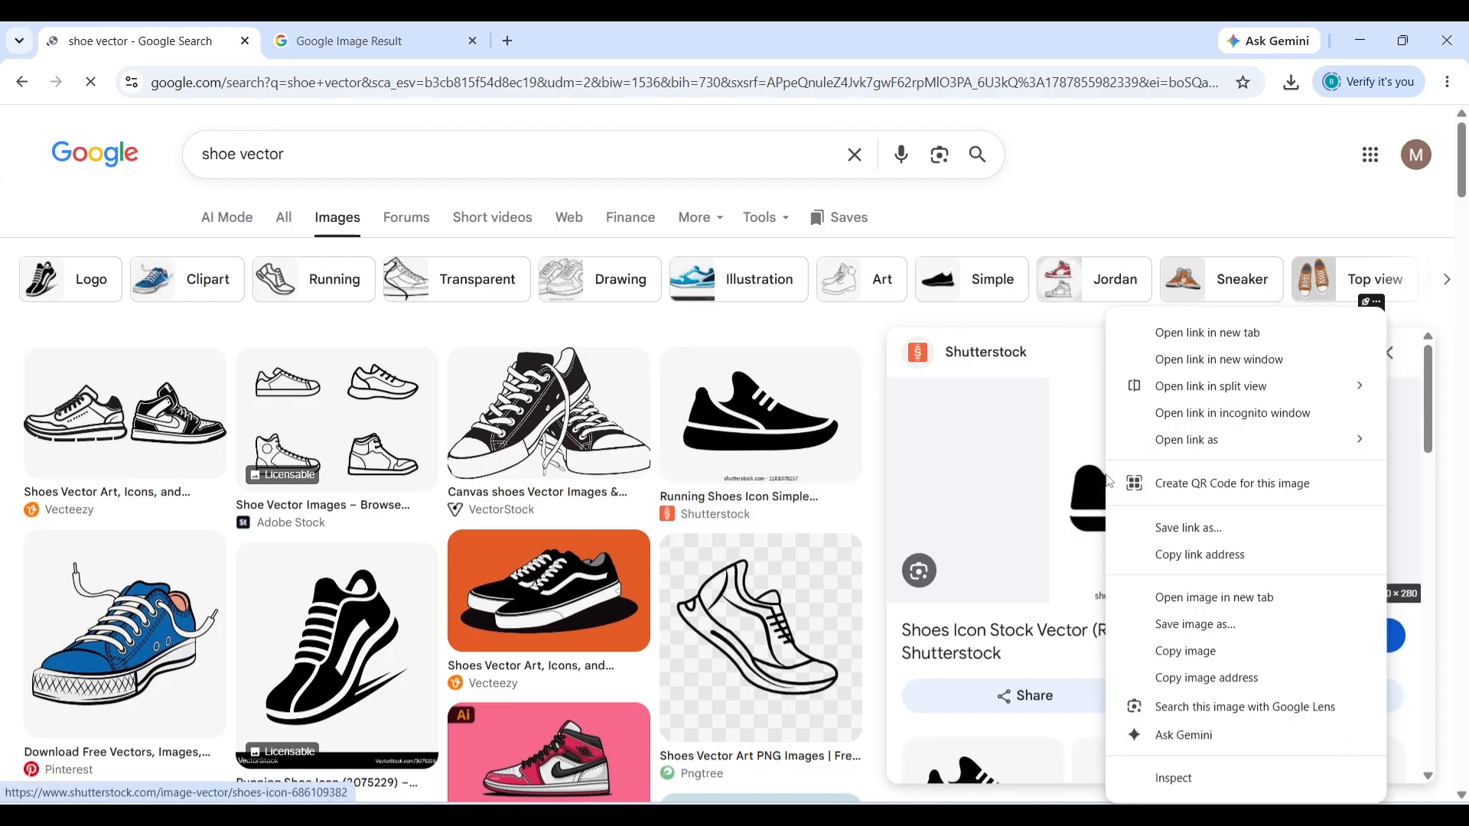
pyautogui.click(1191, 651)
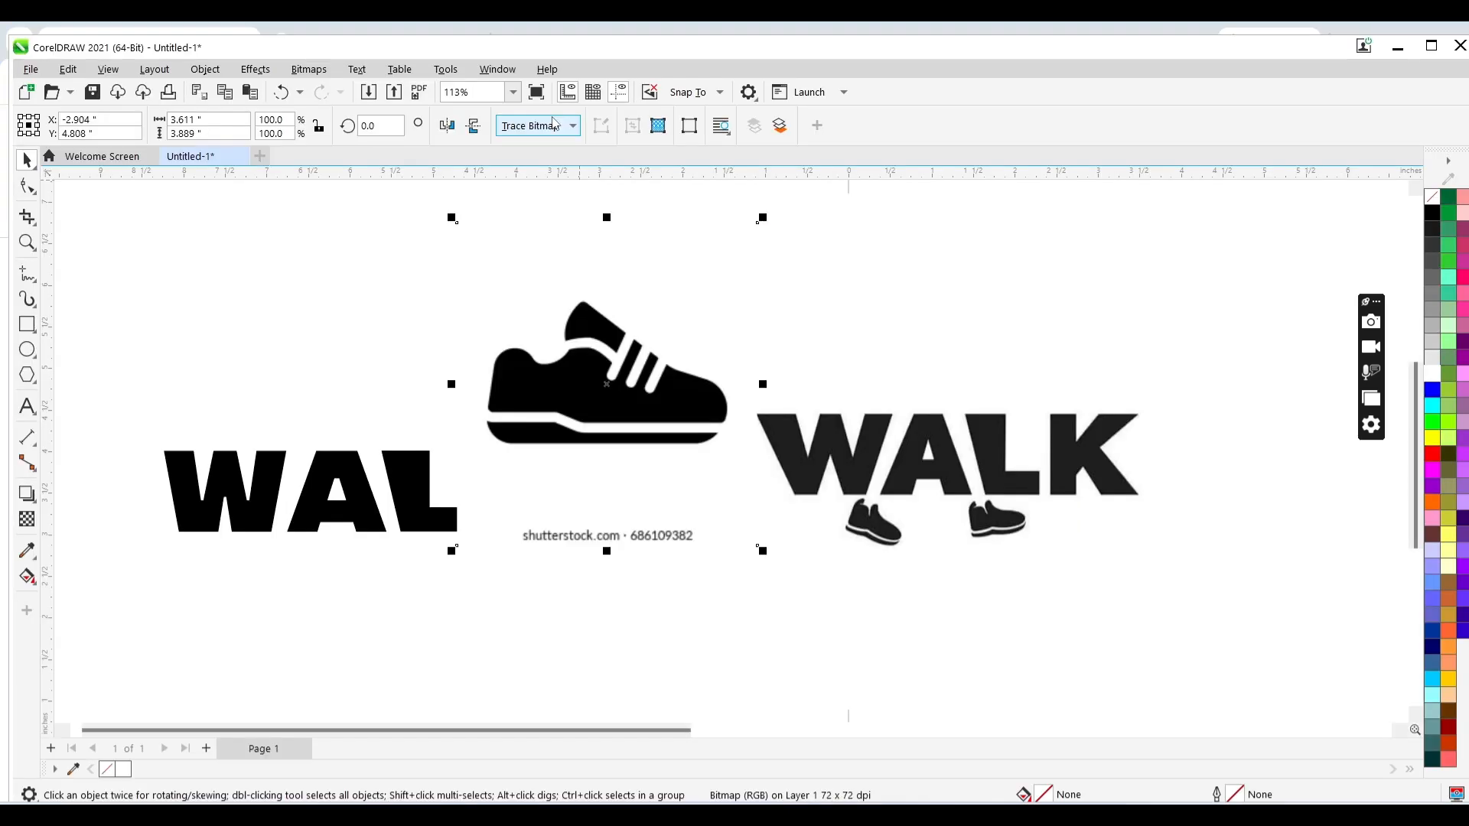
# Convert the pasted shoe bitmap to vectors with Quick Trace, shift the traced artwork down toward the reference image, and ungroup it
pyautogui.click(556, 125)
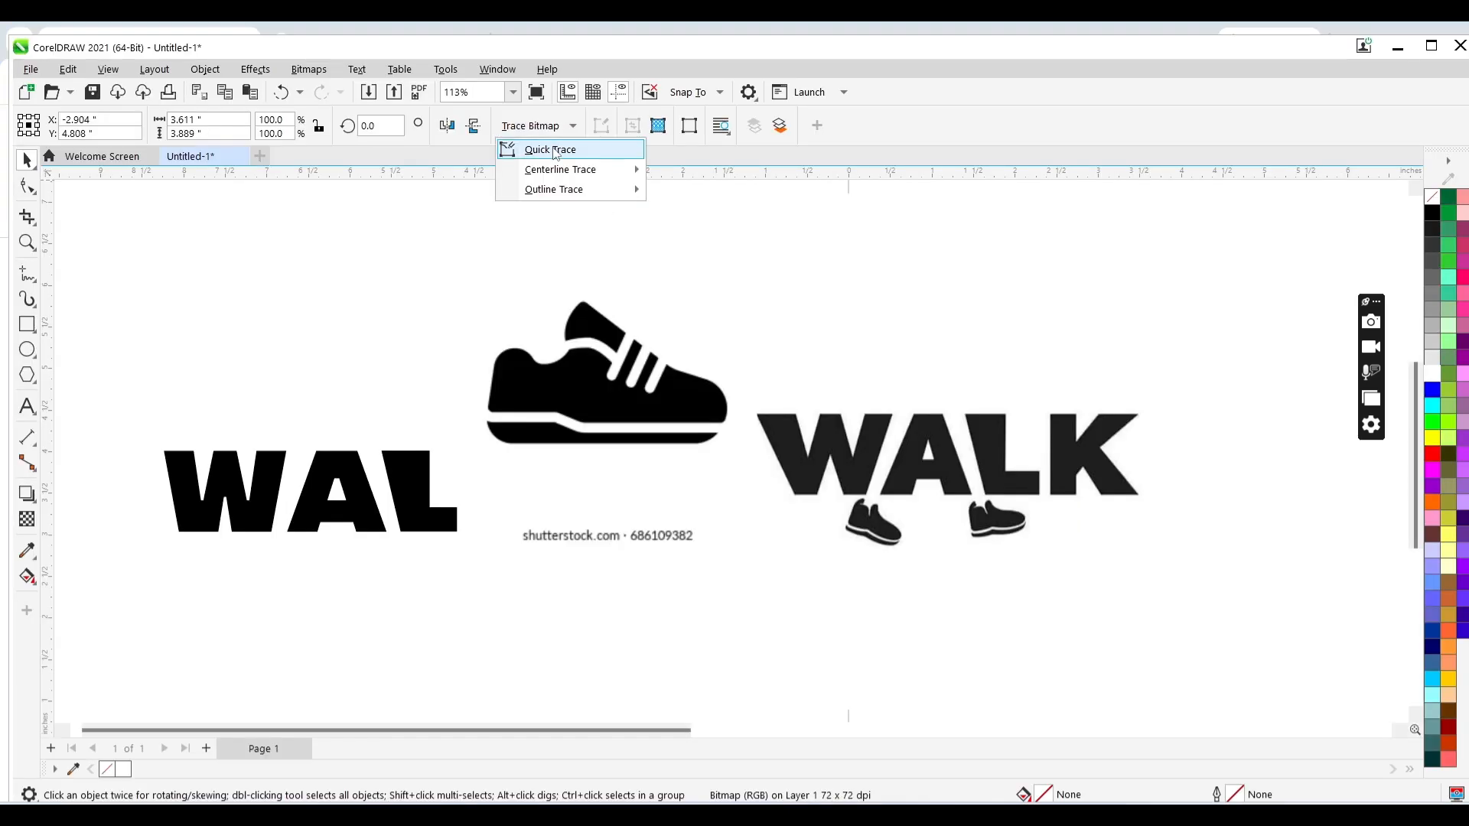
pyautogui.click(556, 150)
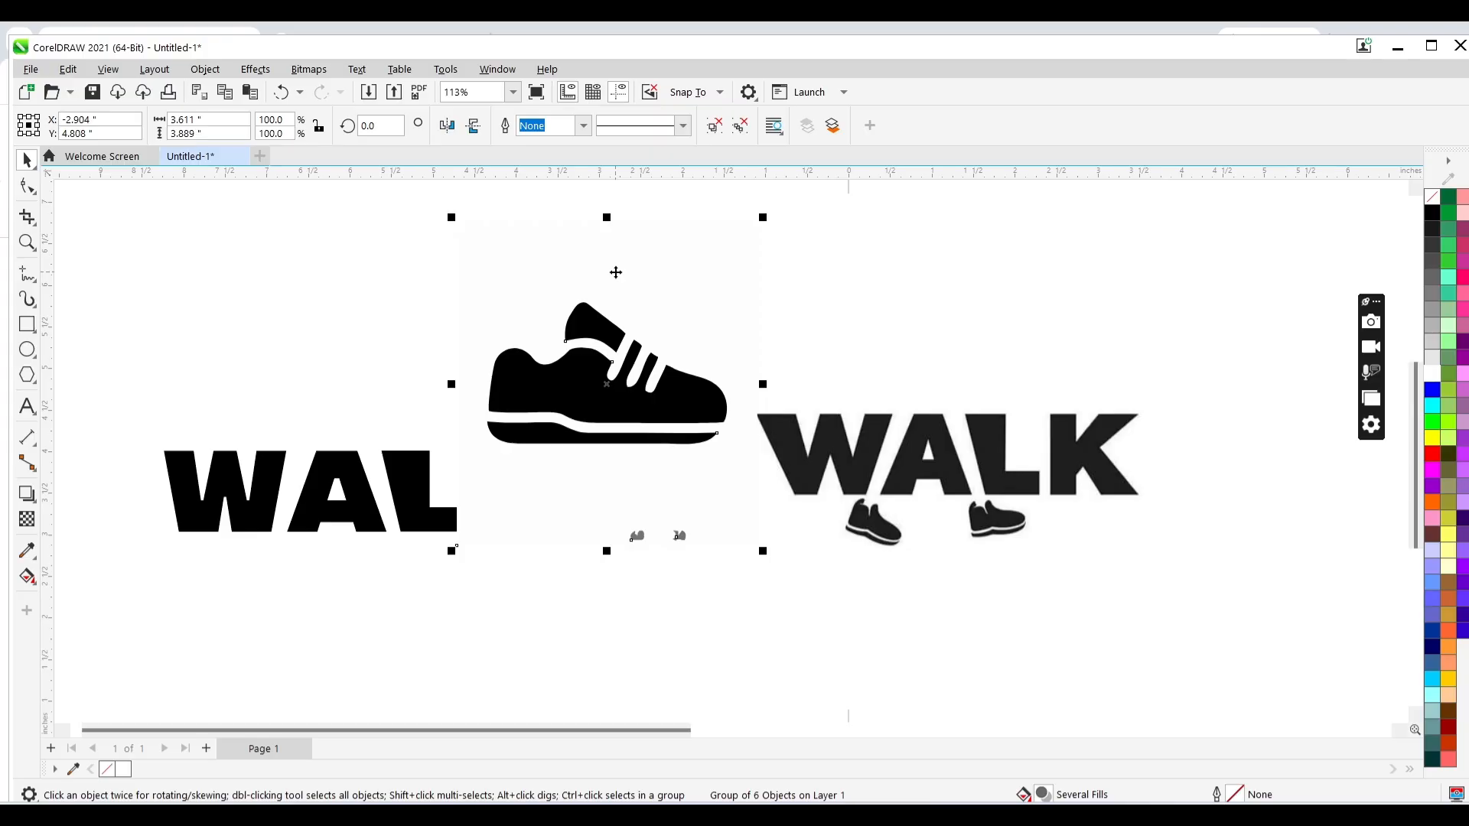
pyautogui.moveTo(616, 274); pyautogui.dragTo(661, 332)
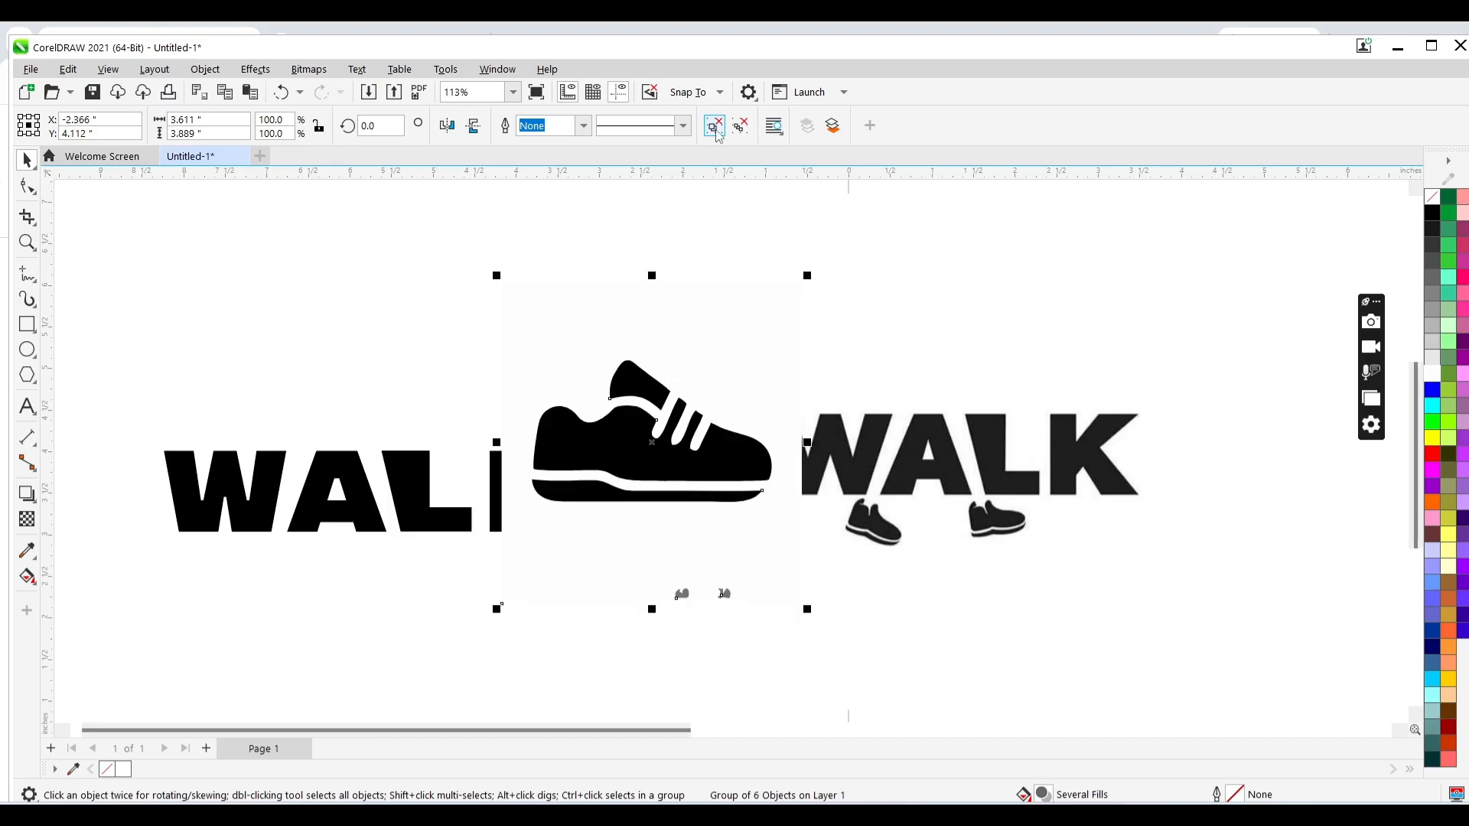
pyautogui.click(715, 127)
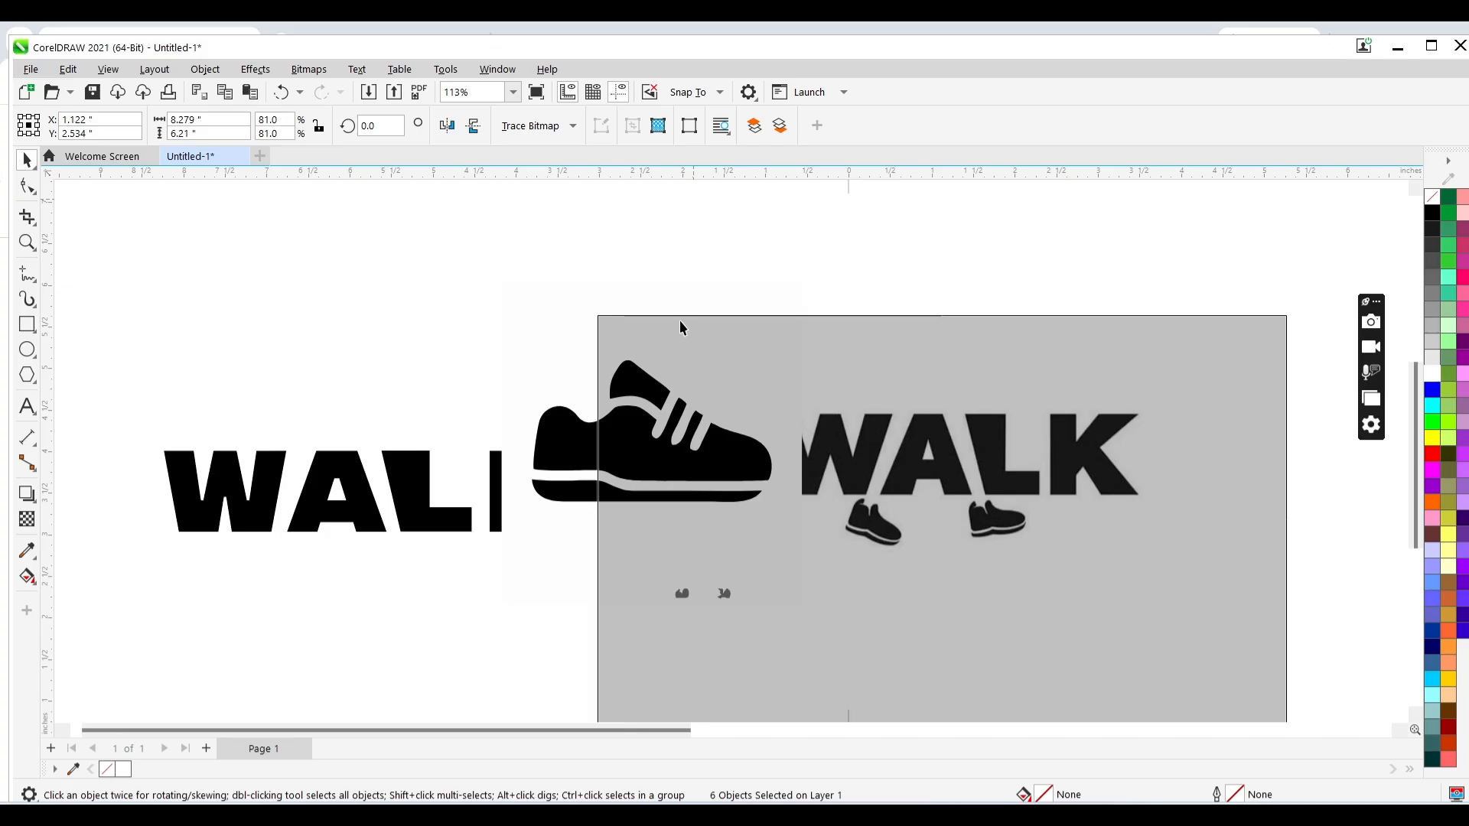
# Move the WALK reference image away from the shoe and delete the trace's pale background and leftover caption fragments
pyautogui.moveTo(680, 321); pyautogui.dragTo(823, 326)
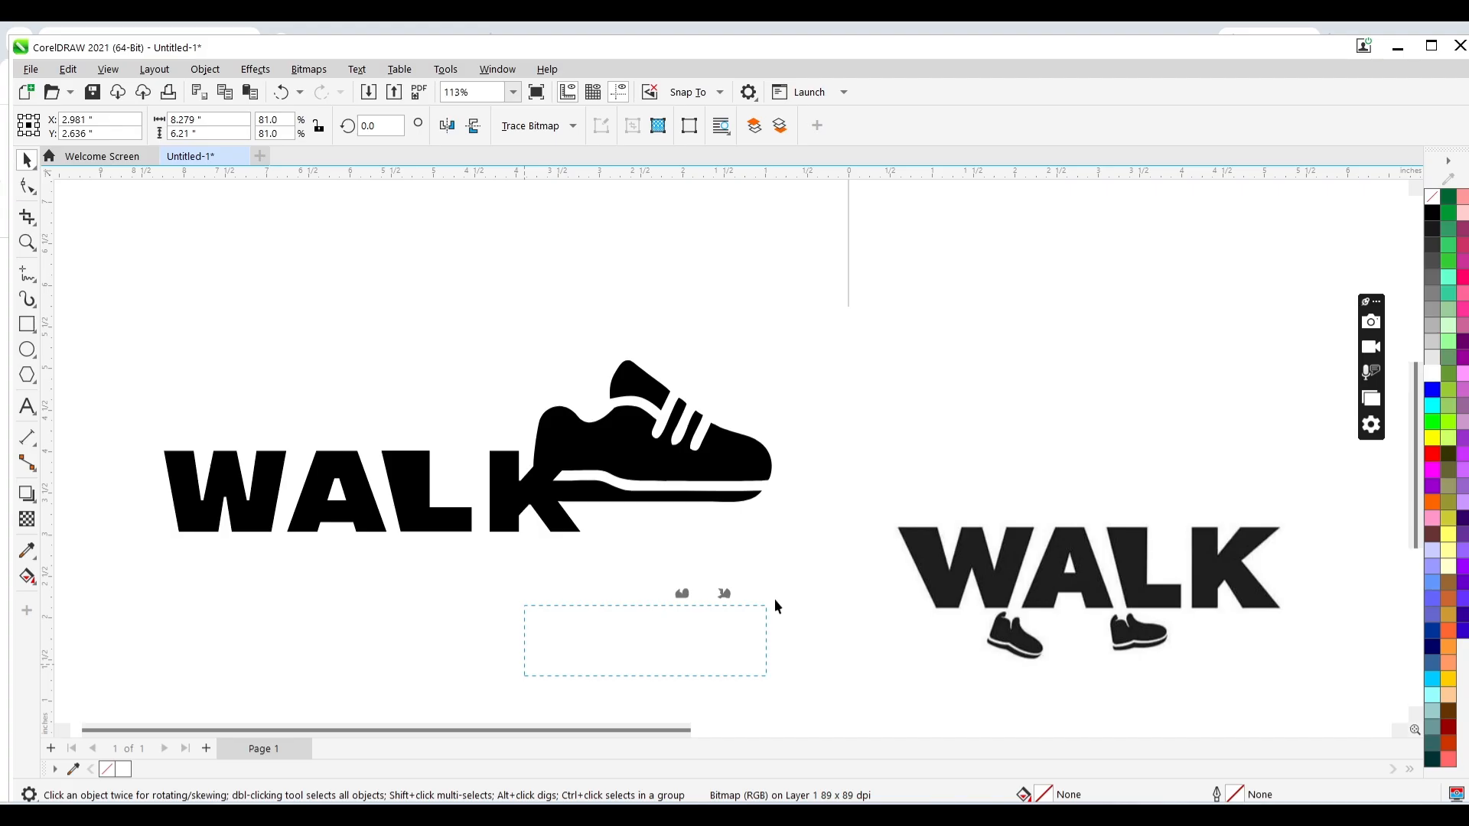
pyautogui.moveTo(775, 599); pyautogui.dragTo(775, 599)
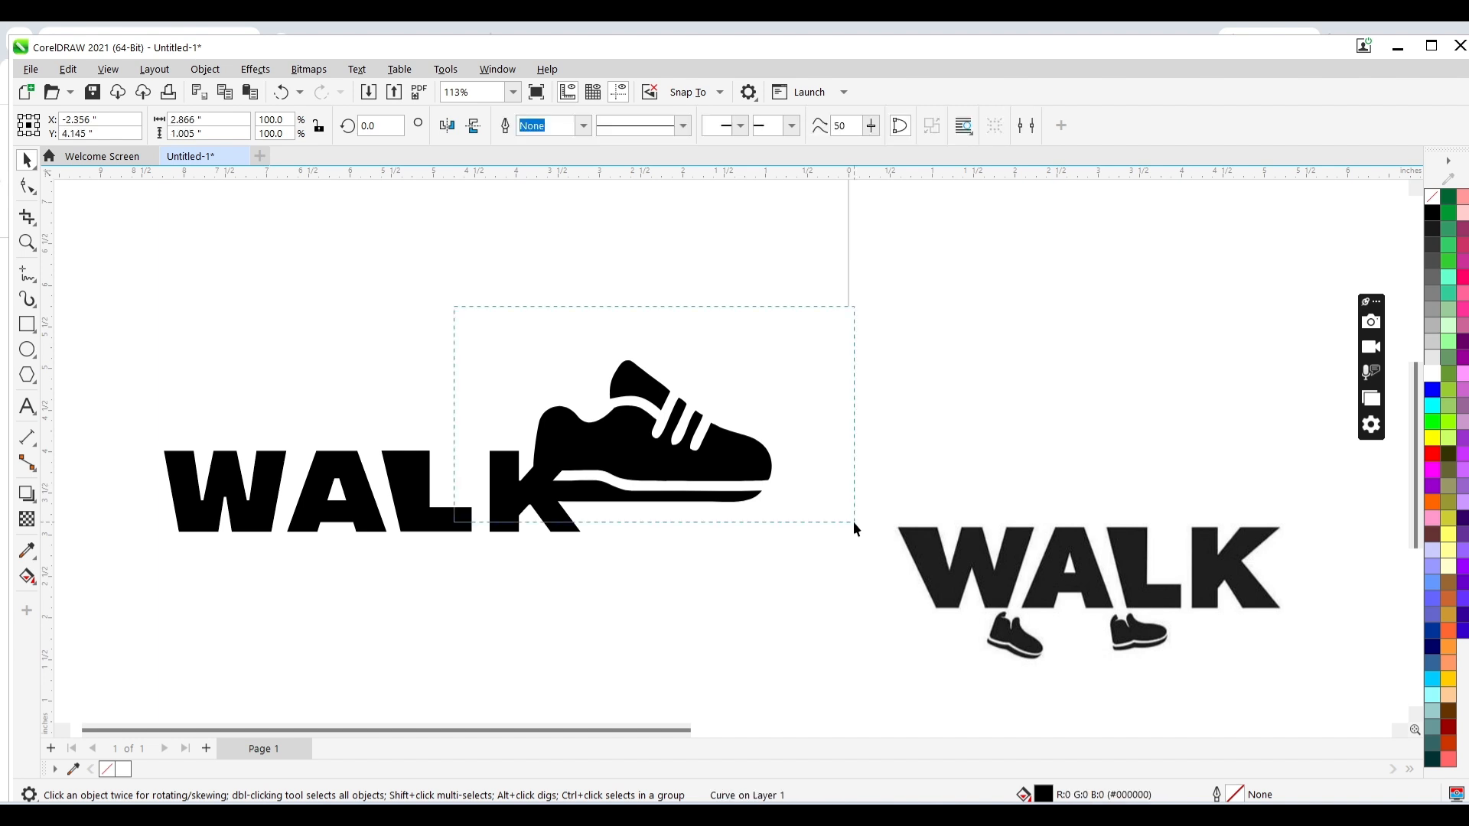
# Group the shoe's parts, scale the group down to about 0.71 inches wide, and place it below the W and A
pyautogui.moveTo(854, 524); pyautogui.dragTo(854, 523)
pyautogui.hotkey('ctrl', 'g')
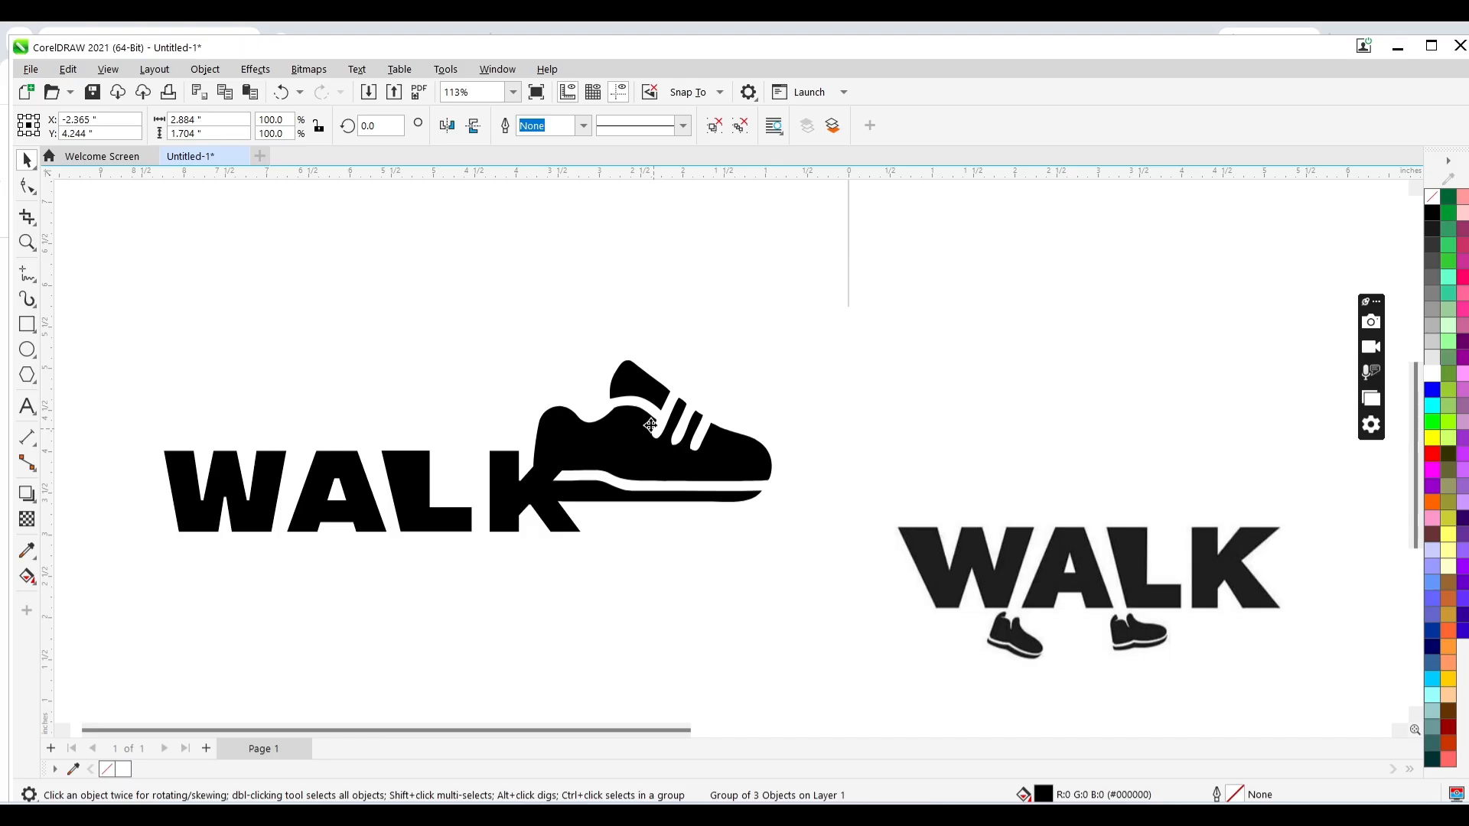
pyautogui.moveTo(460, 589); pyautogui.dragTo(333, 618)
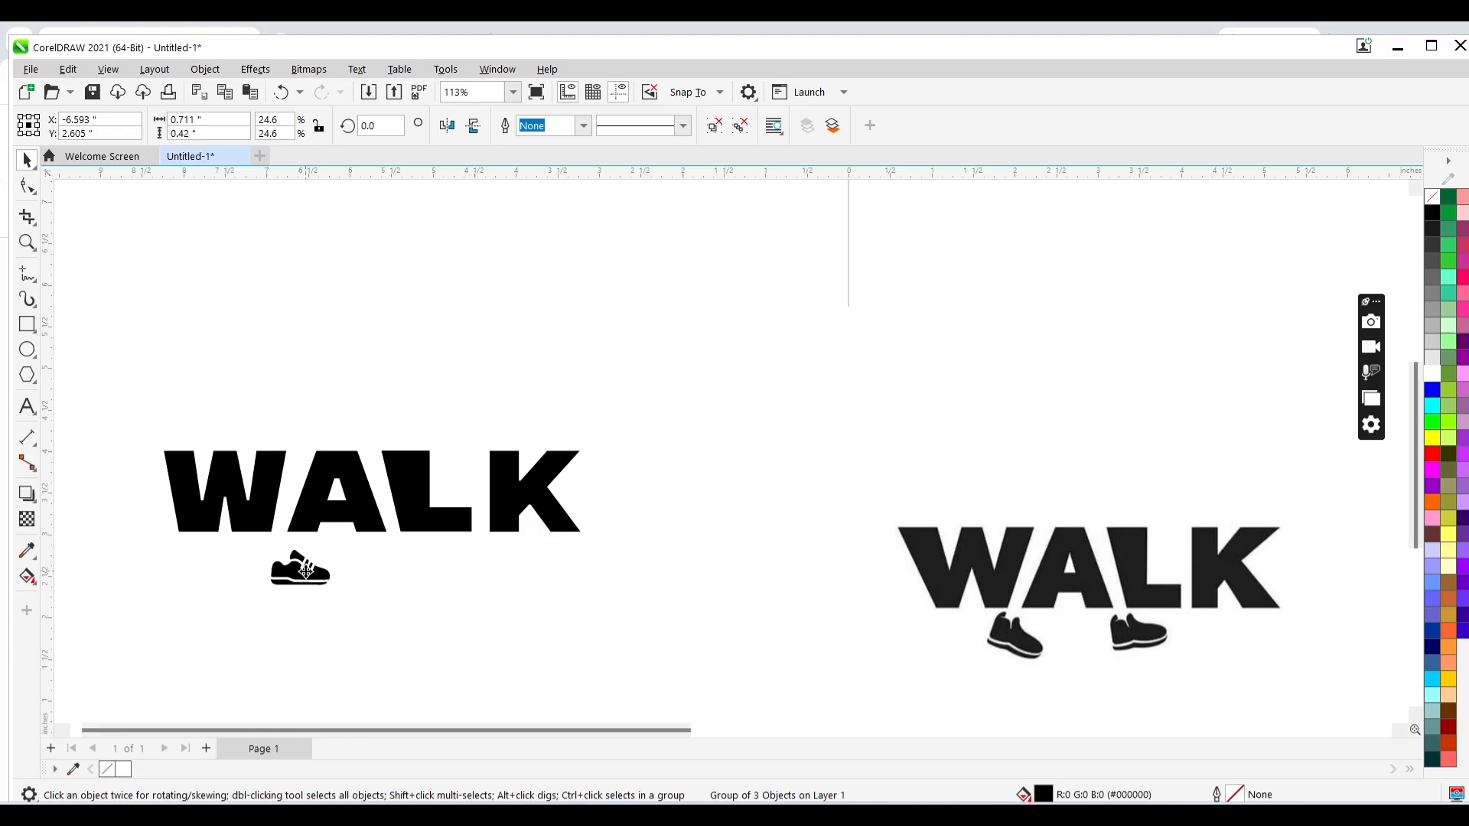
# Rotate the small shoe to about 340.5 degrees, toe pointing down, and position it just beneath the gap between W and A
pyautogui.click(305, 570)
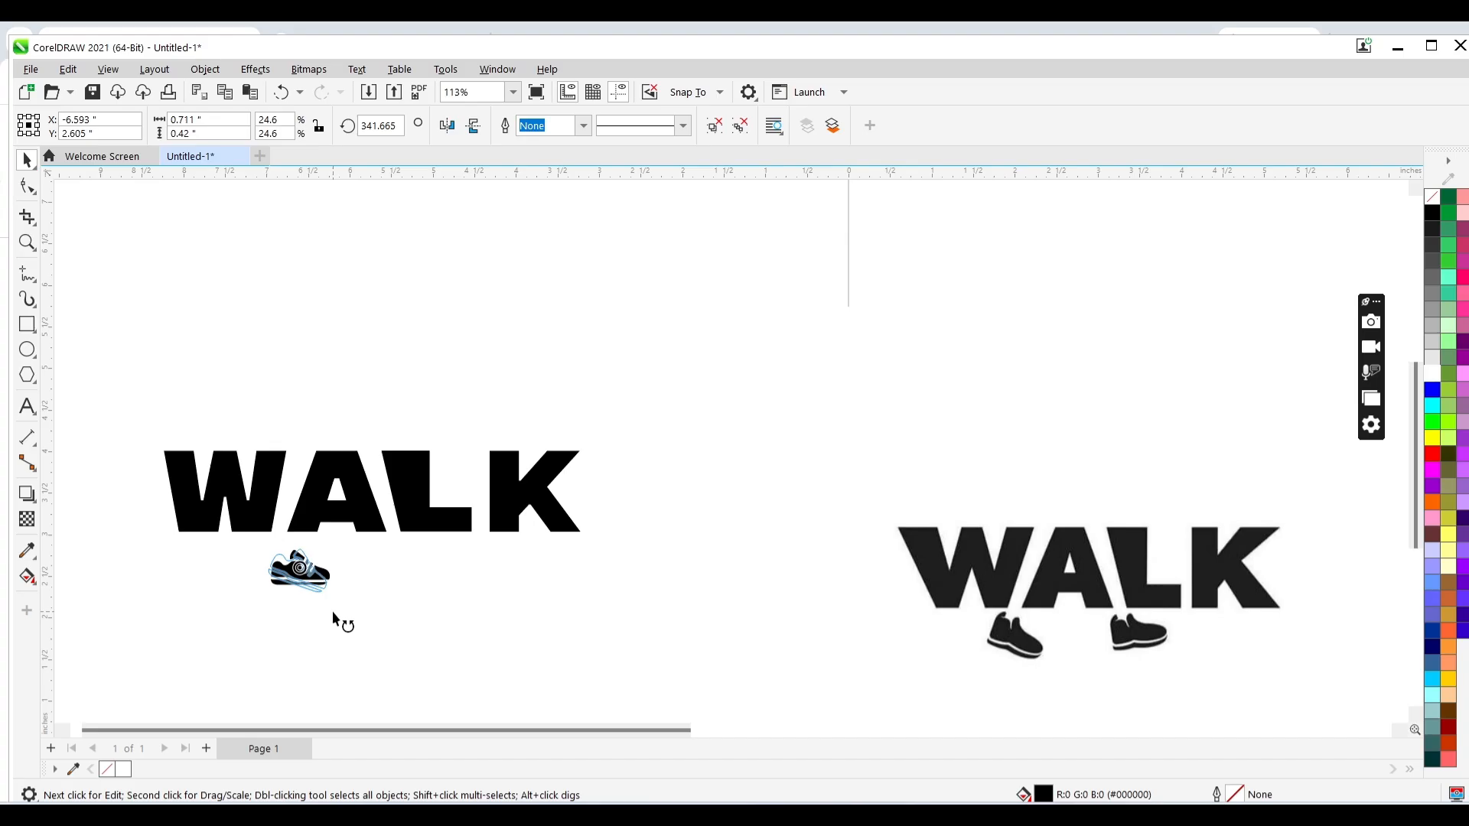
pyautogui.moveTo(333, 619); pyautogui.dragTo(331, 616)
pyautogui.click(303, 561)
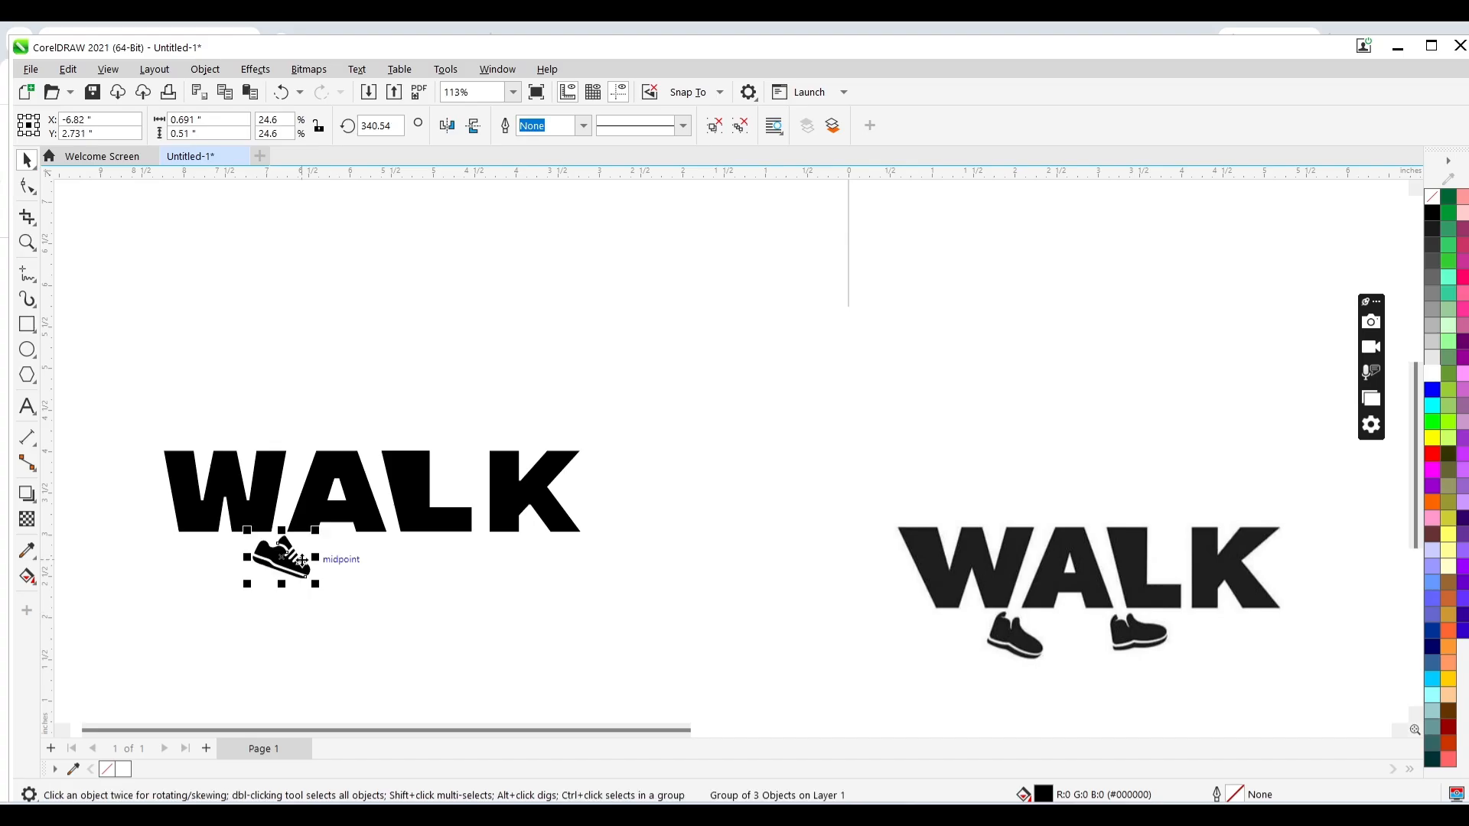
pyautogui.moveTo(301, 561); pyautogui.dragTo(303, 561)
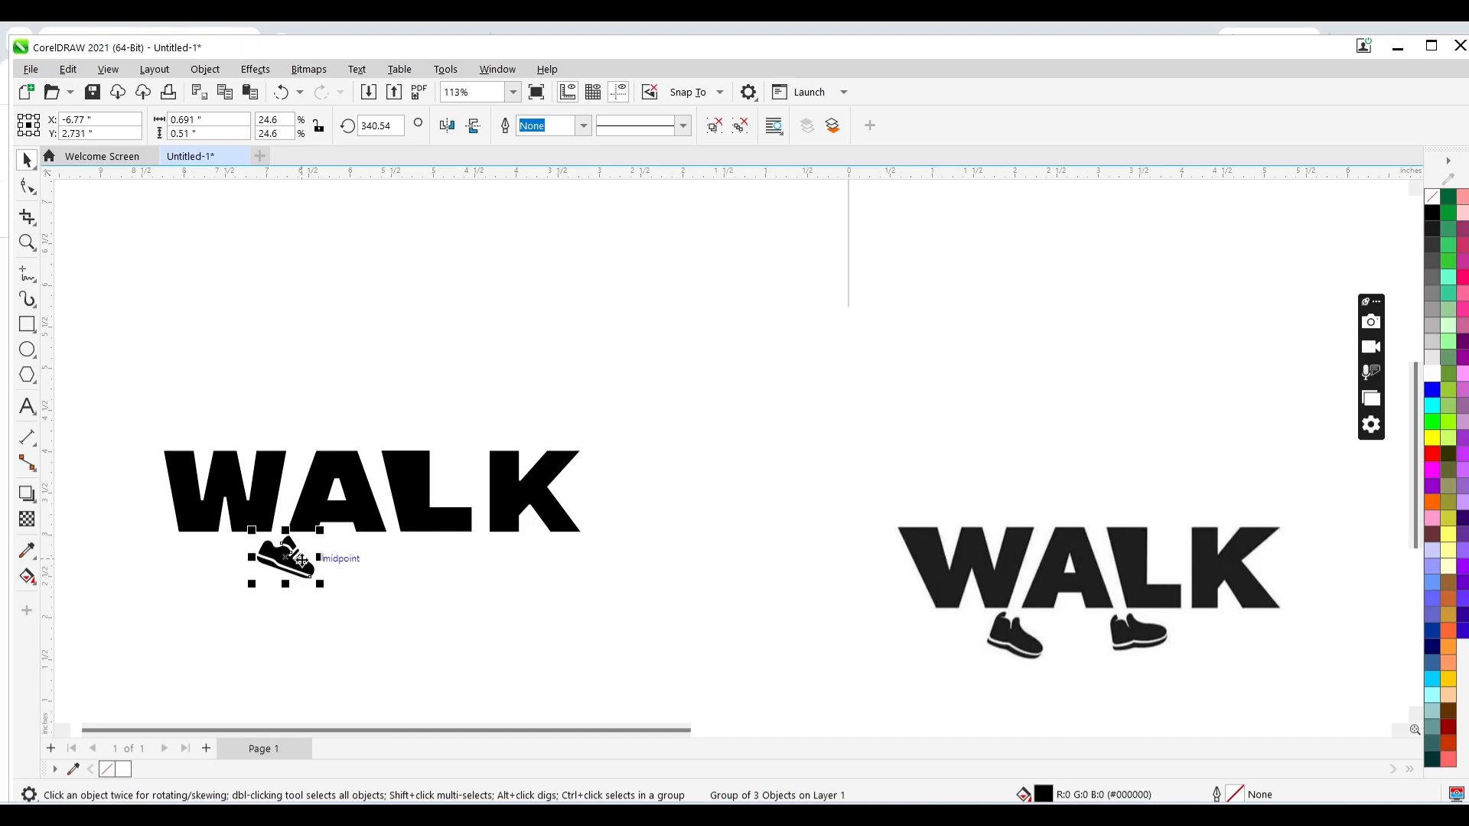
pyautogui.moveTo(302, 561); pyautogui.dragTo(302, 562)
# Duplicate the shoe beneath the L and rotate the copy to about 14 degrees so its toe points up
pyautogui.moveTo(301, 562); pyautogui.dragTo(420, 579)
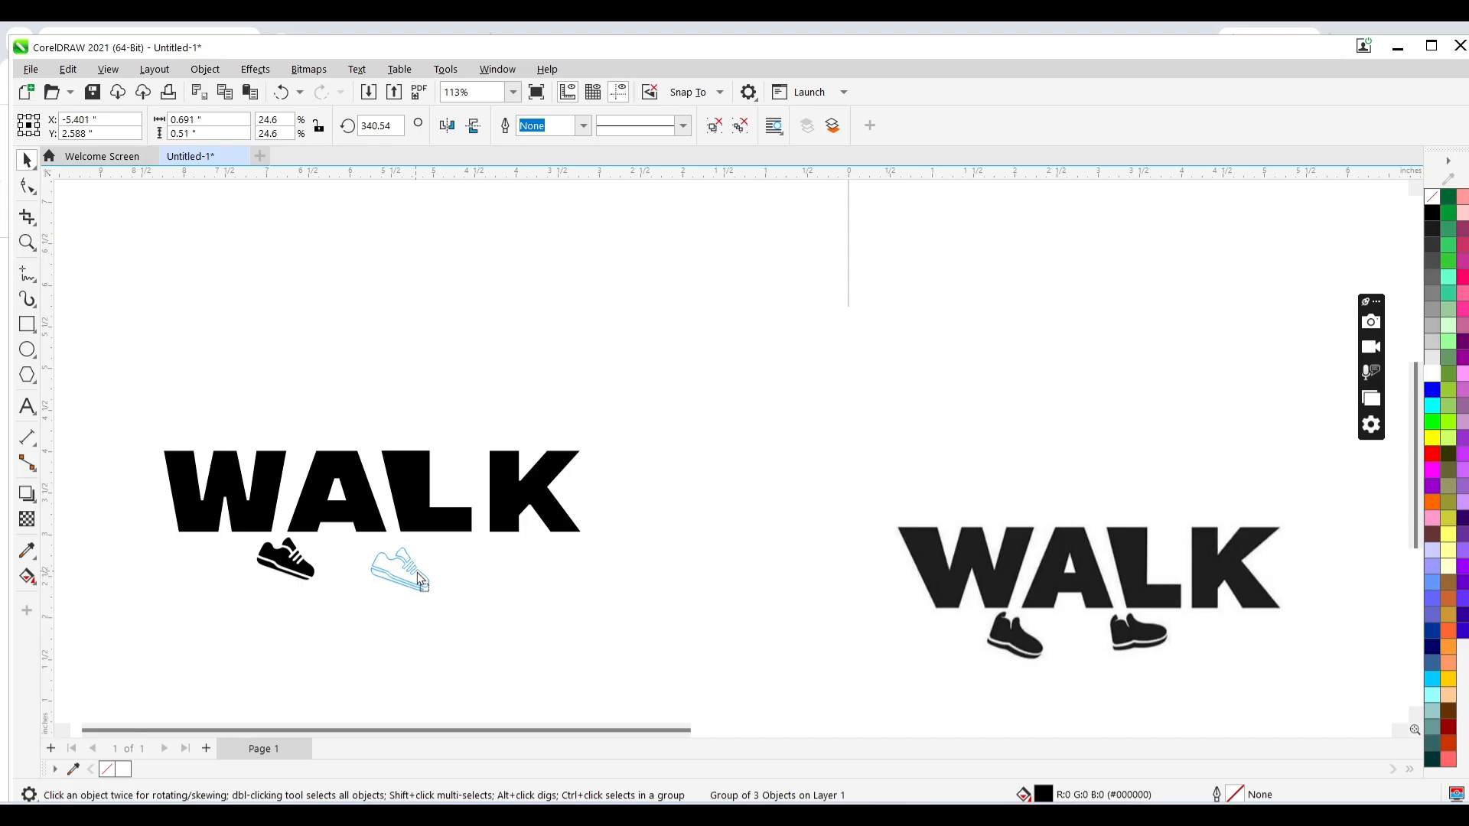
pyautogui.hotkey('ctrl', 'z')
pyautogui.moveTo(287, 549); pyautogui.dragTo(365, 567)
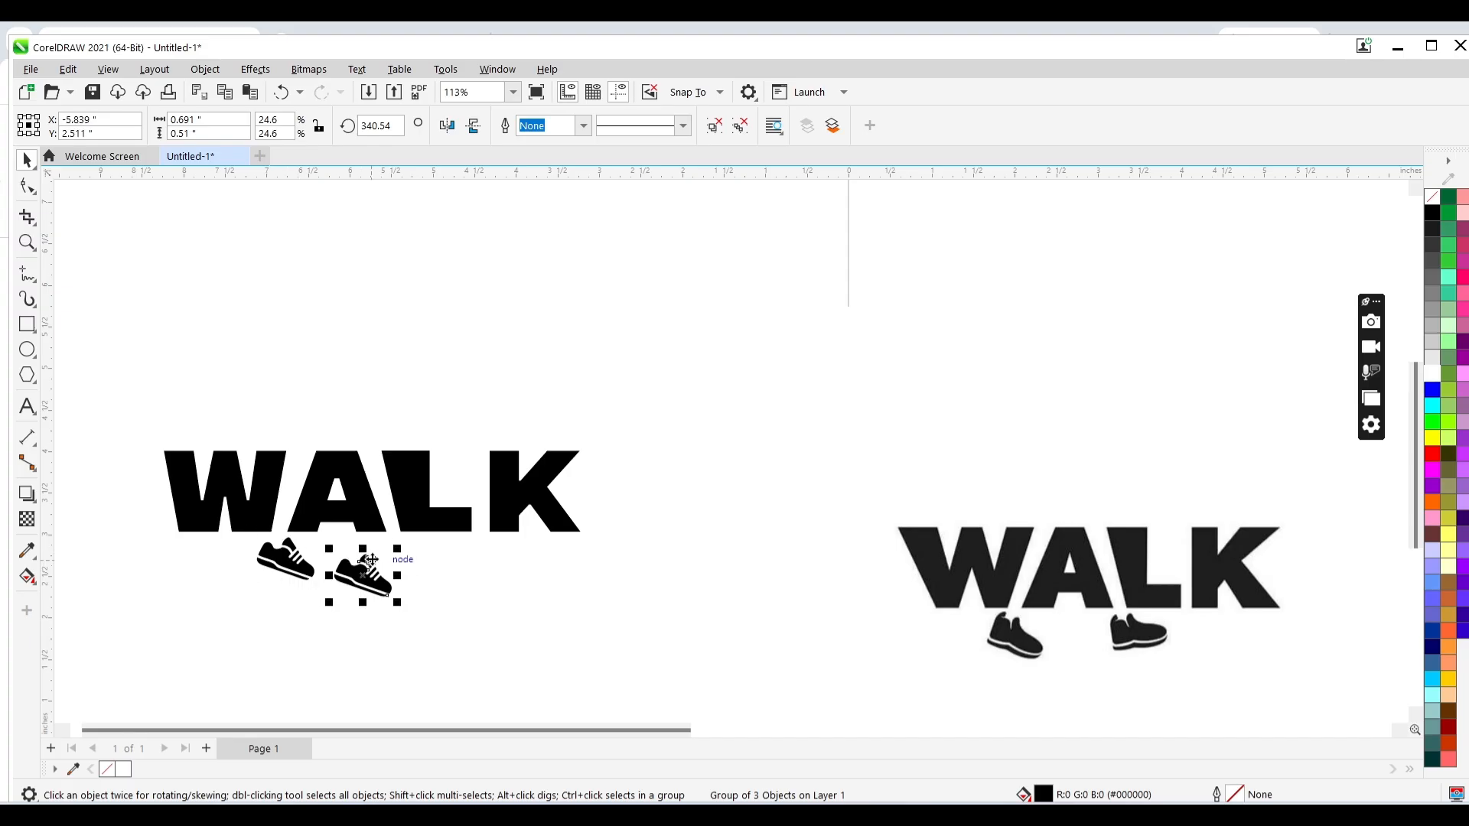
pyautogui.moveTo(368, 561); pyautogui.dragTo(405, 556)
pyautogui.click(405, 557)
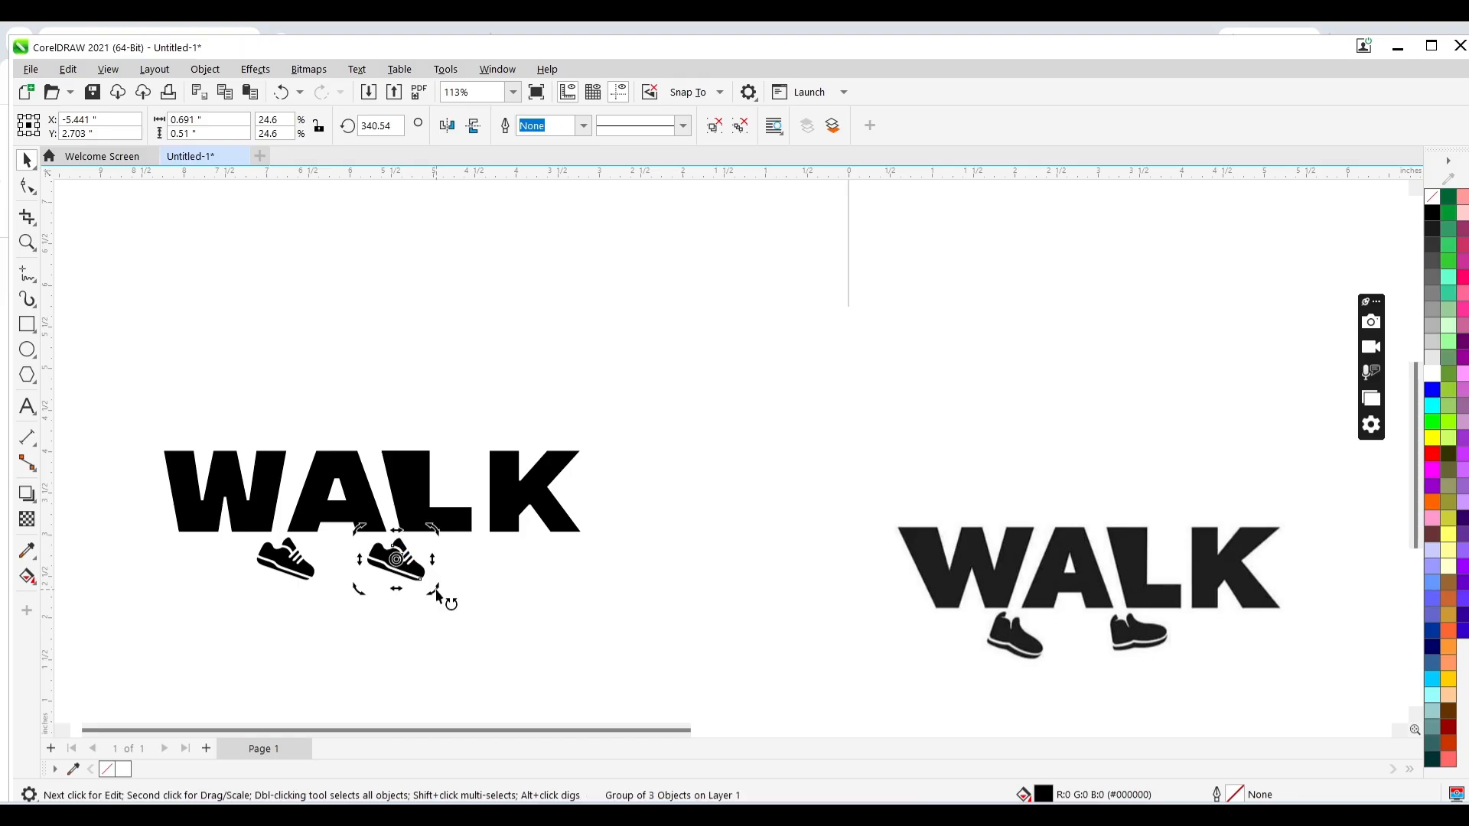
pyautogui.moveTo(437, 595); pyautogui.dragTo(428, 564)
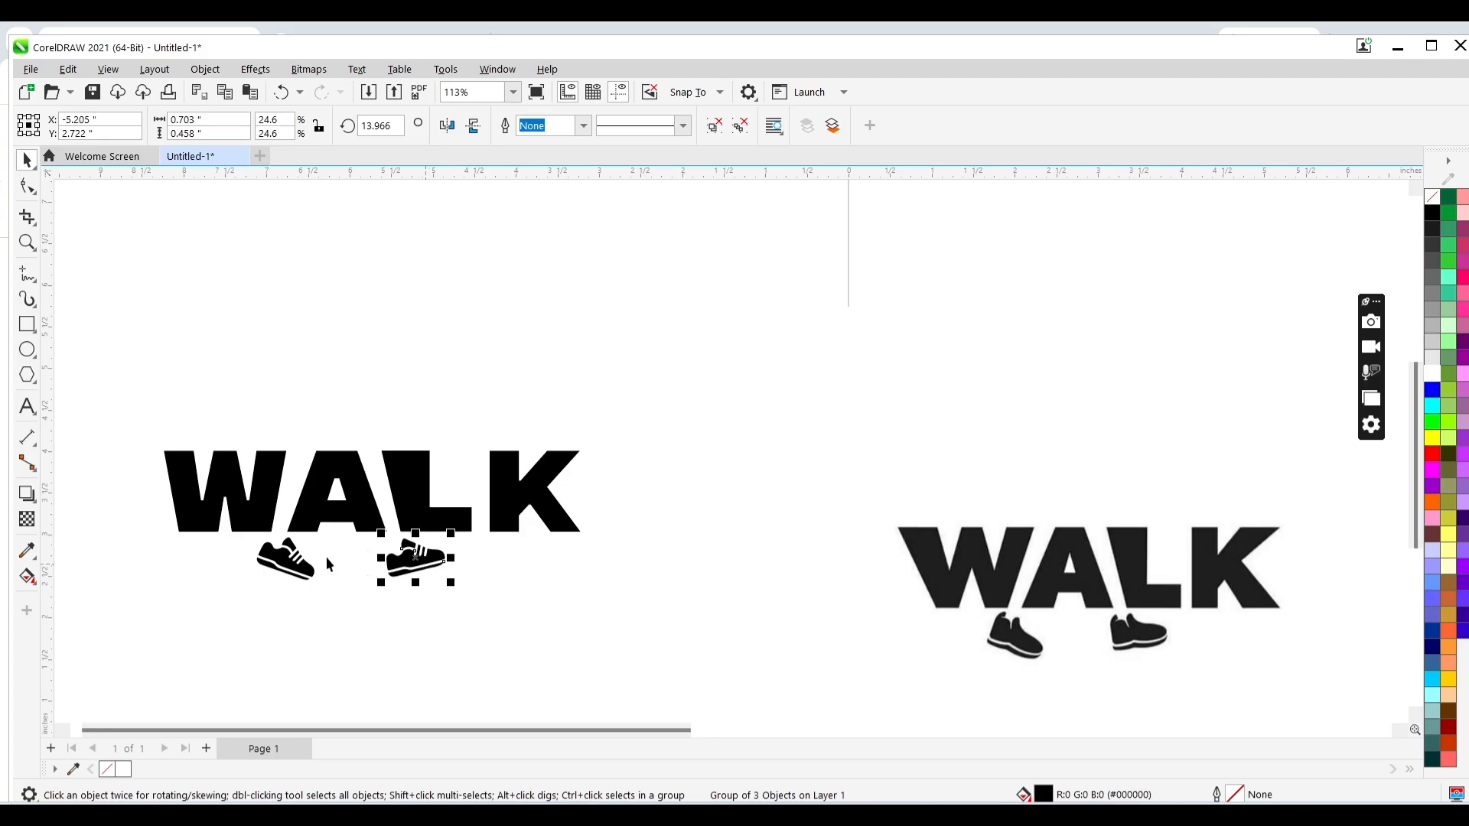
# Shift the shoe under the W slightly down and left, and nudge the letter K about 0.06 inches closer to the L
pyautogui.click(287, 560)
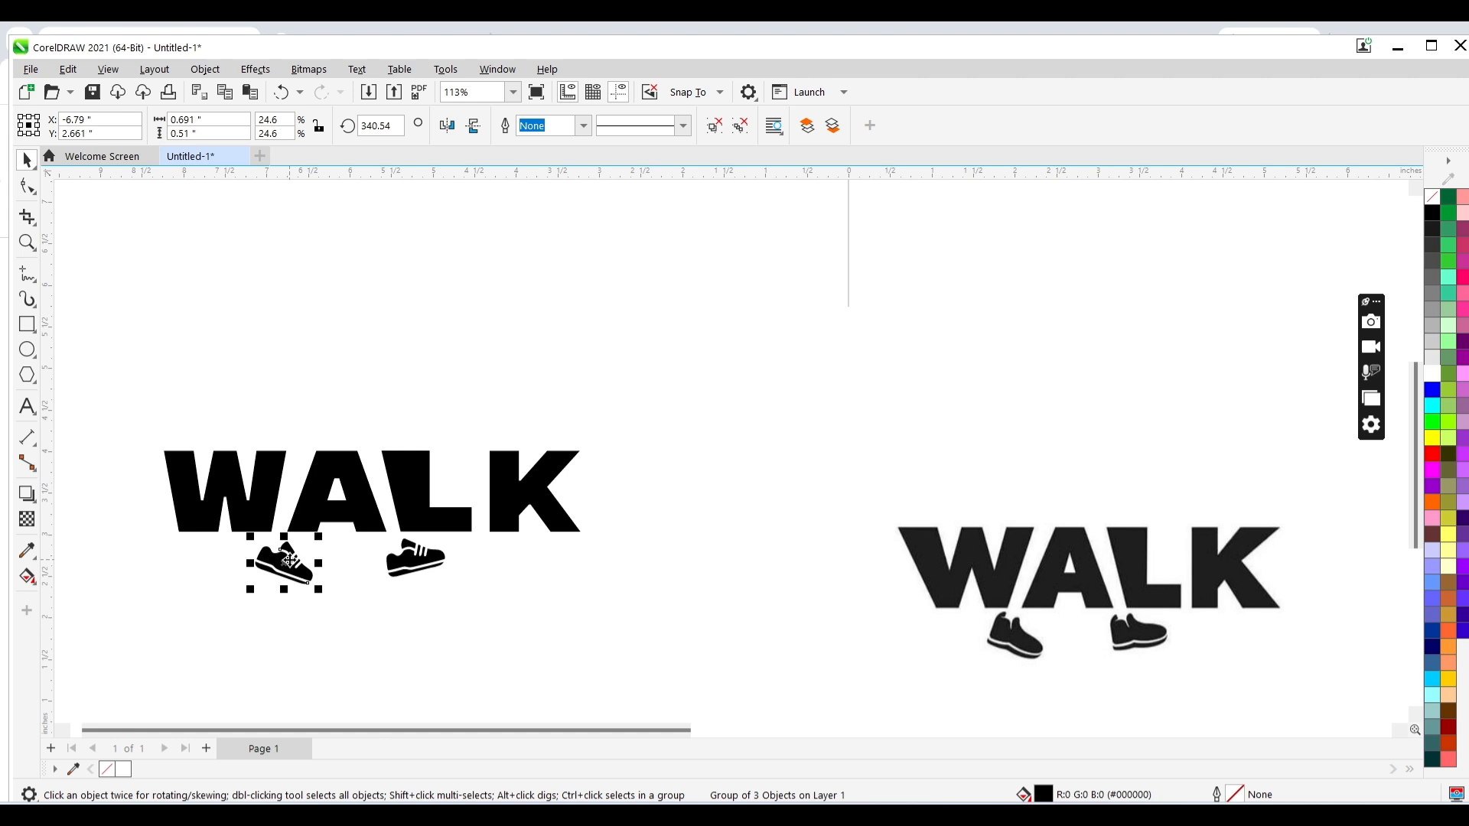
pyautogui.click(498, 465)
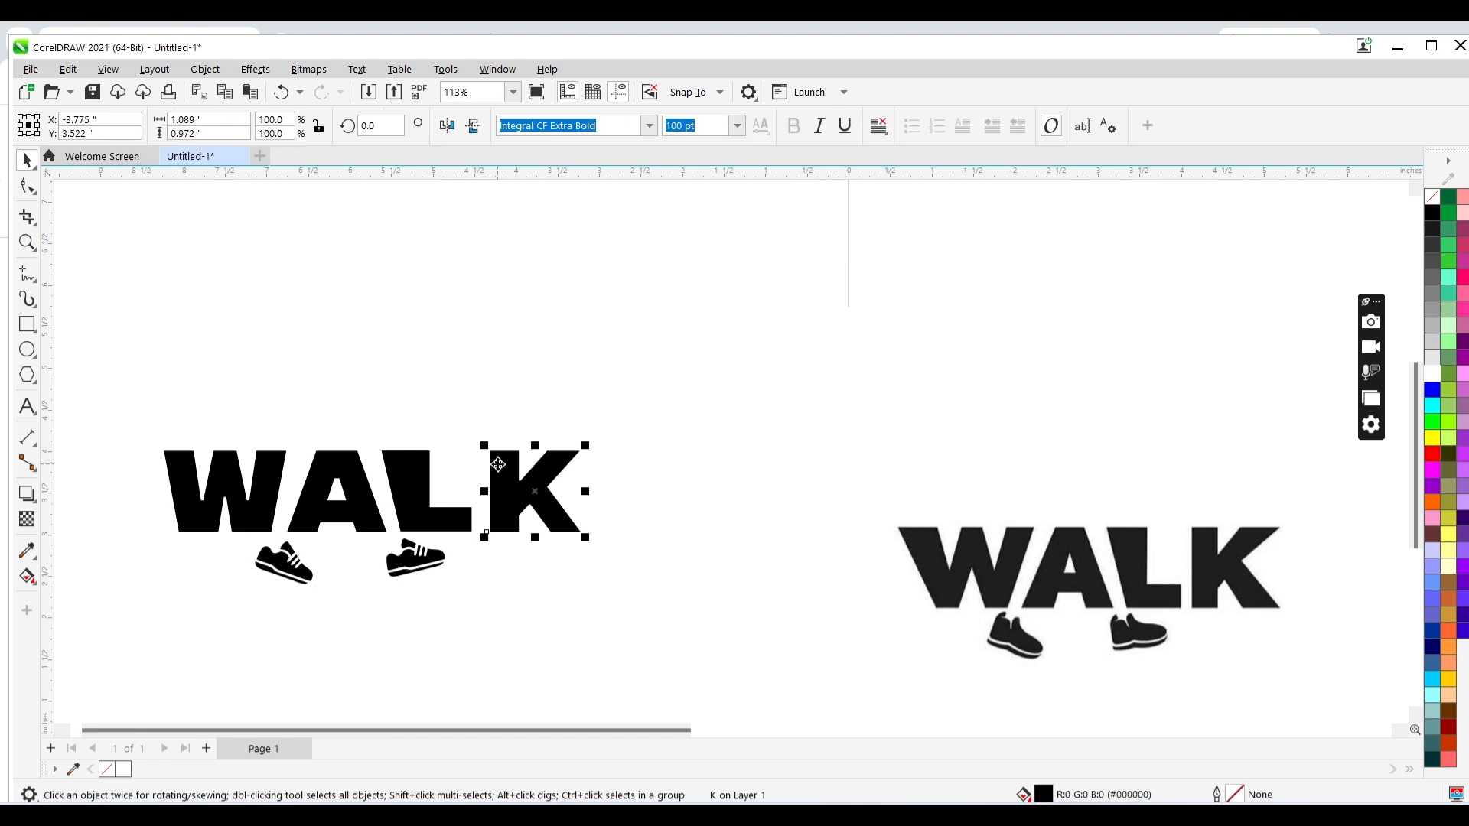
pyautogui.press('Left')
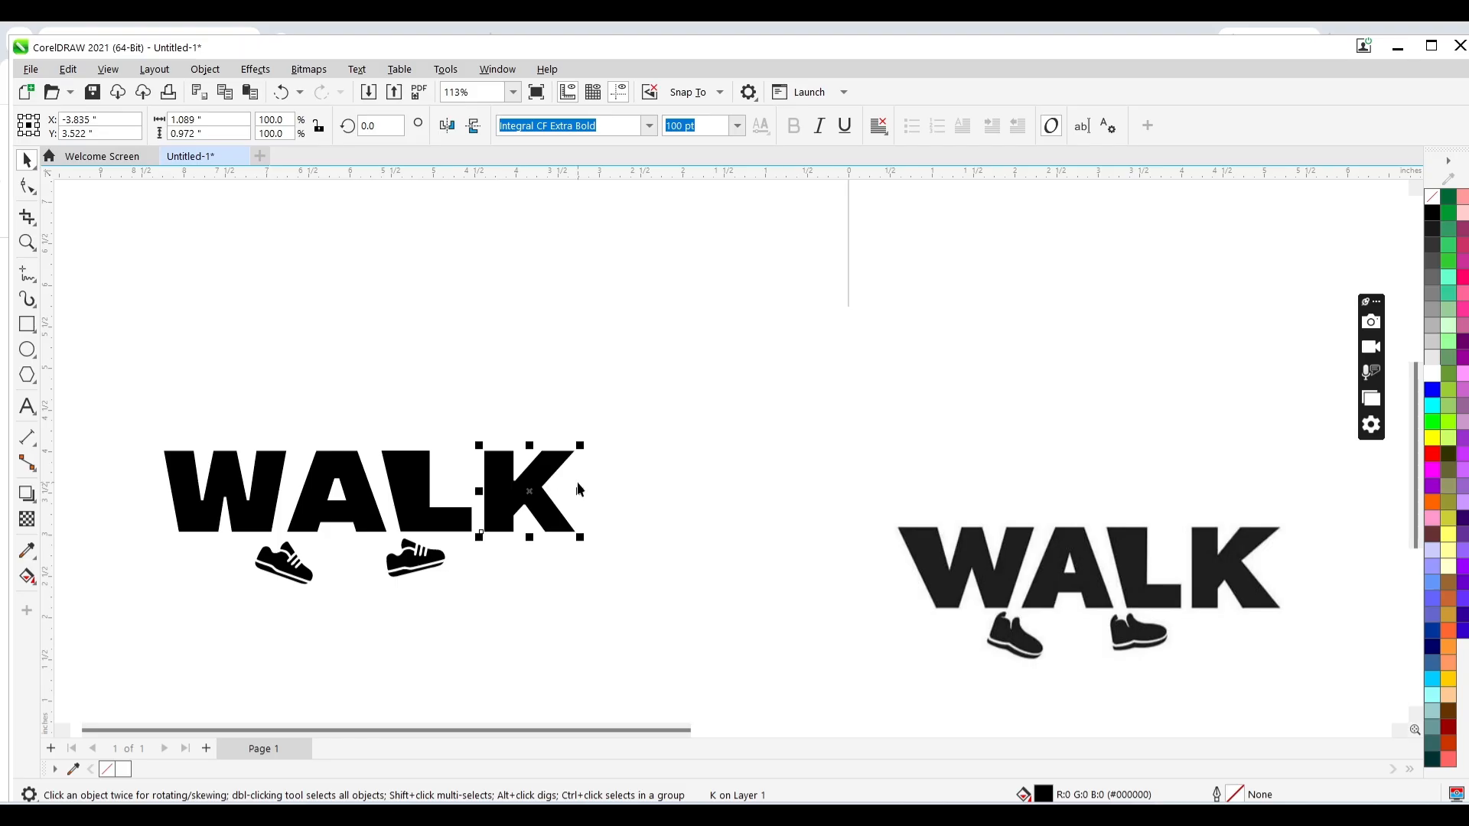
pyautogui.click(679, 516)
pyautogui.moveTo(830, 787)
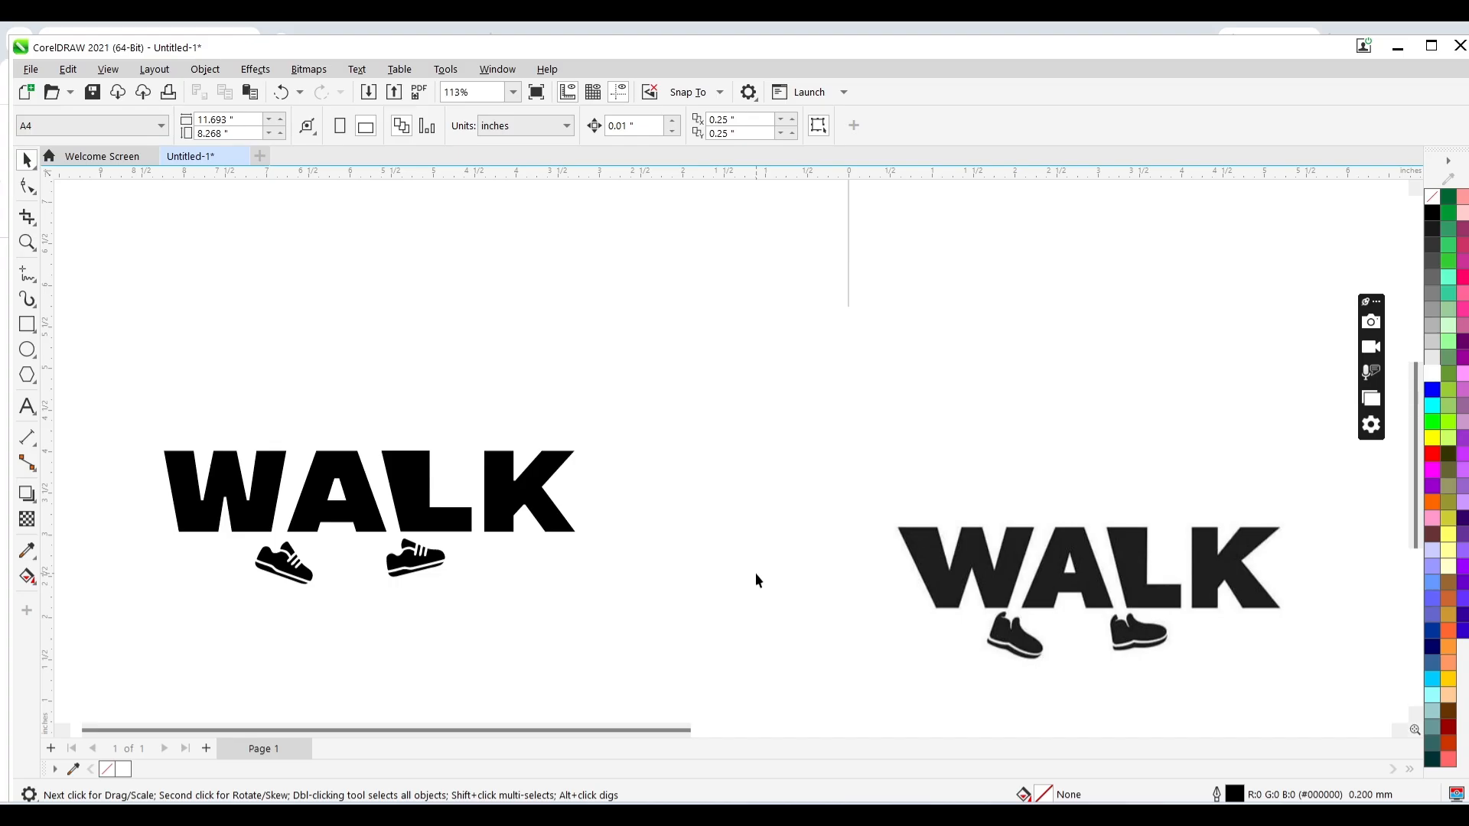
# Select all four WALK letters together with both shoes and group them into one logo
pyautogui.moveTo(727, 375); pyautogui.dragTo(190, 649)
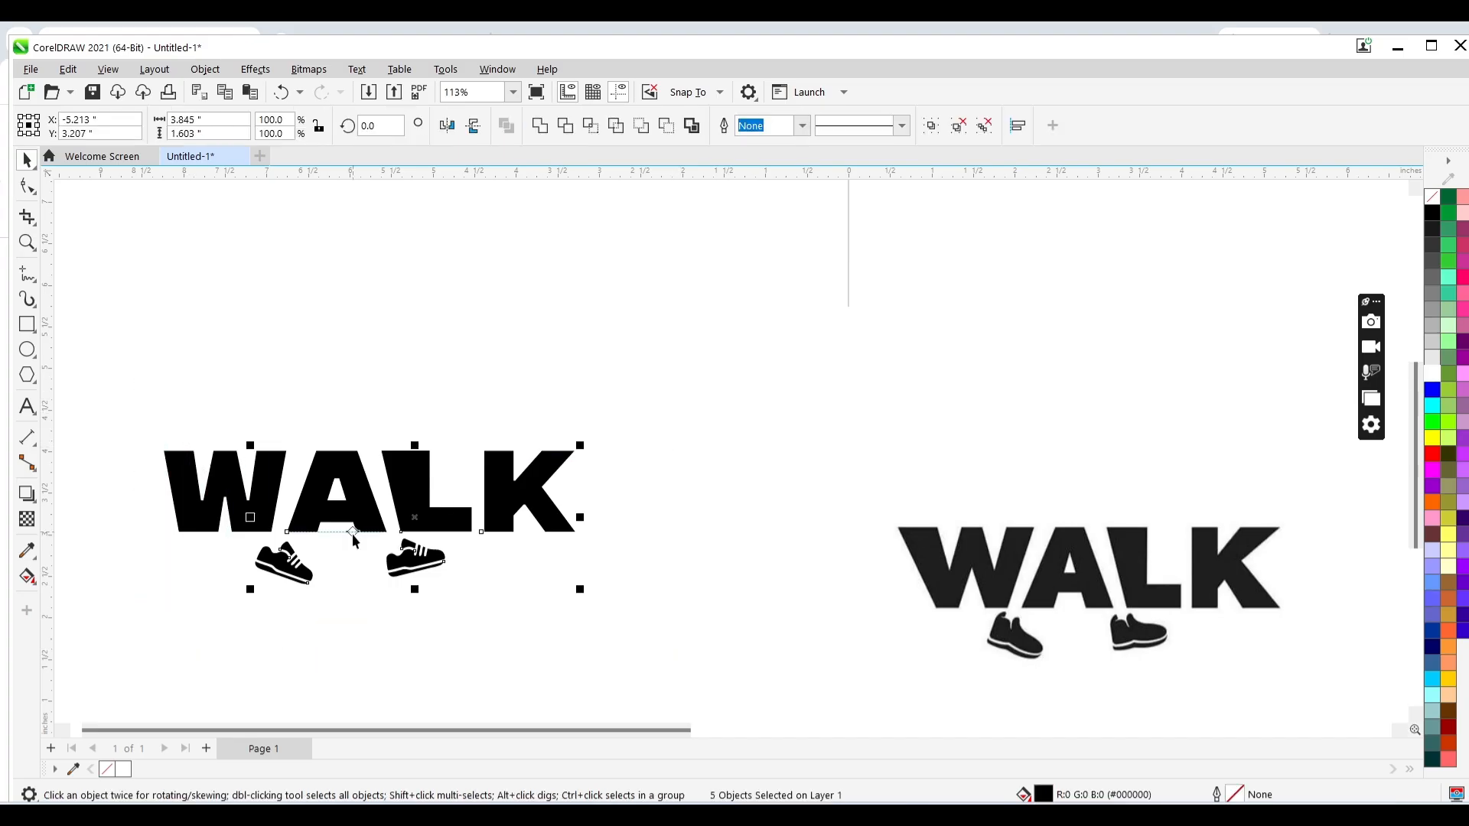
pyautogui.press('z')
pyautogui.keyDown('shift'); pyautogui.click(467, 538); pyautogui.keyUp('shift')
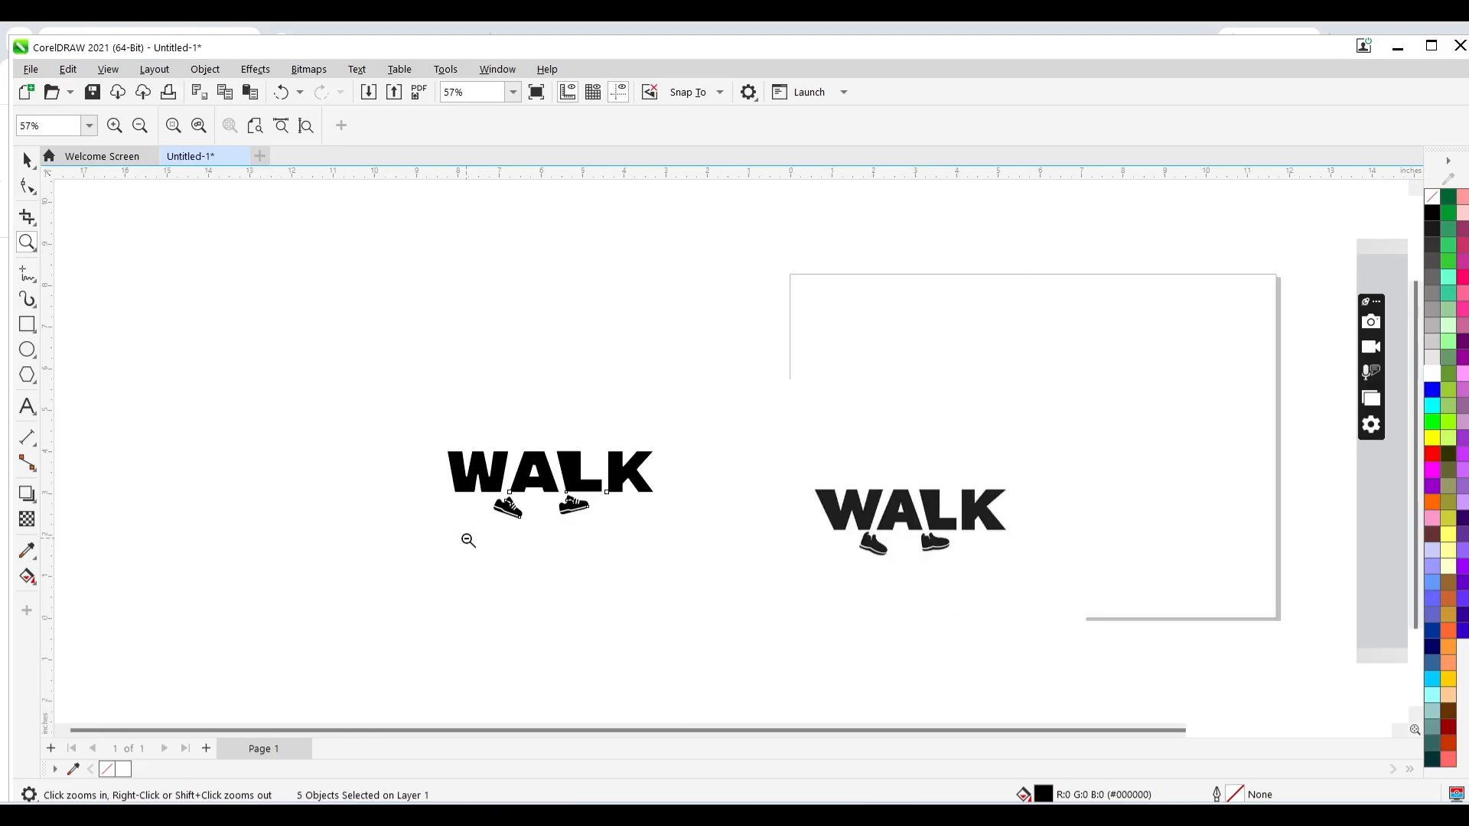
pyautogui.press('space')
pyautogui.moveTo(416, 395); pyautogui.dragTo(696, 574)
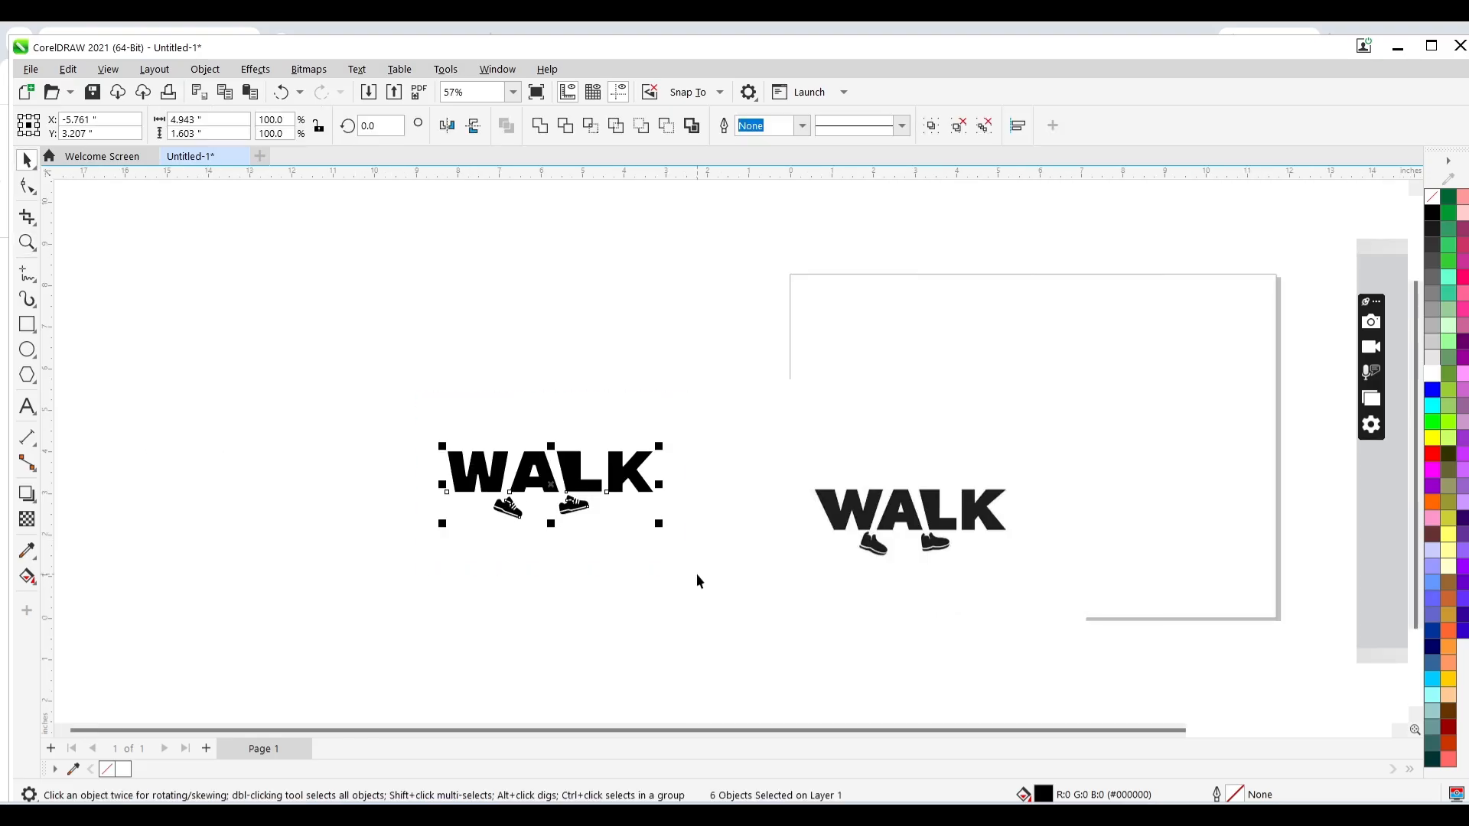
pyautogui.hotkey('ctrl', 'g')
# Delete the WALK reference image and the grouped WALK logo to clear the workspace for another design
pyautogui.click(873, 545)
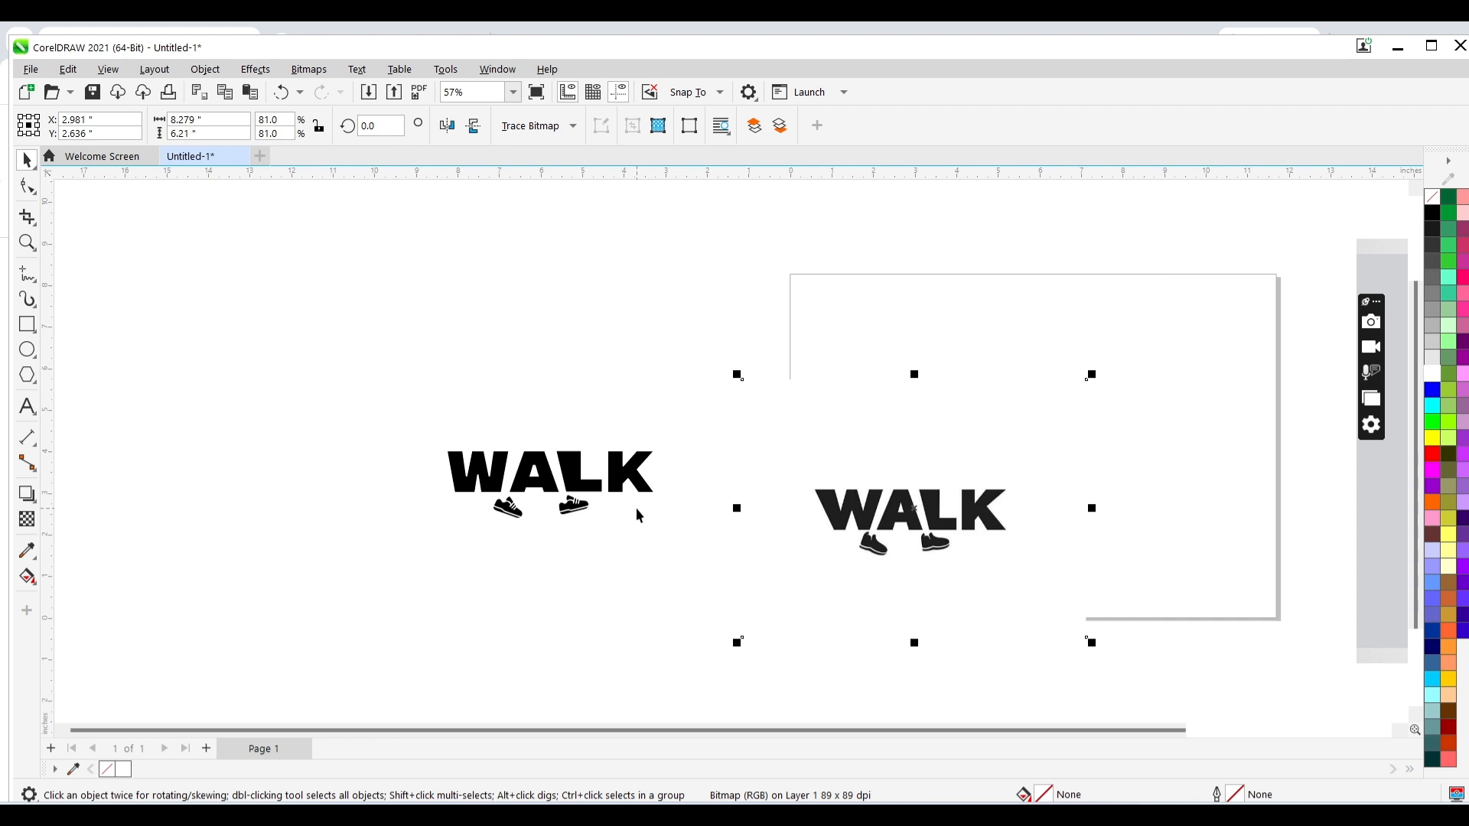
pyautogui.press('Delete')
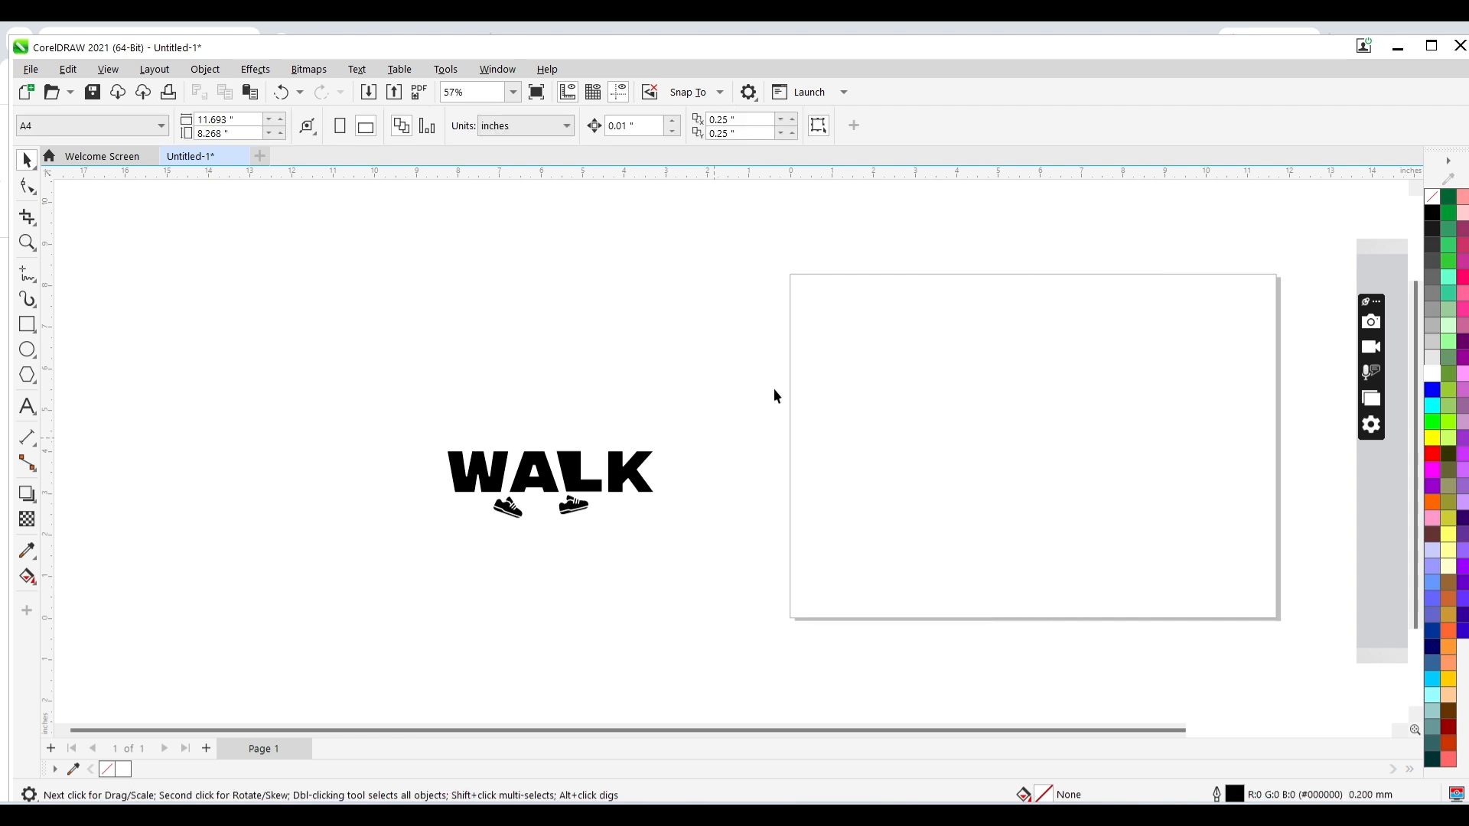
pyautogui.hotkey('ctrl', 'a')
pyautogui.press('Delete')
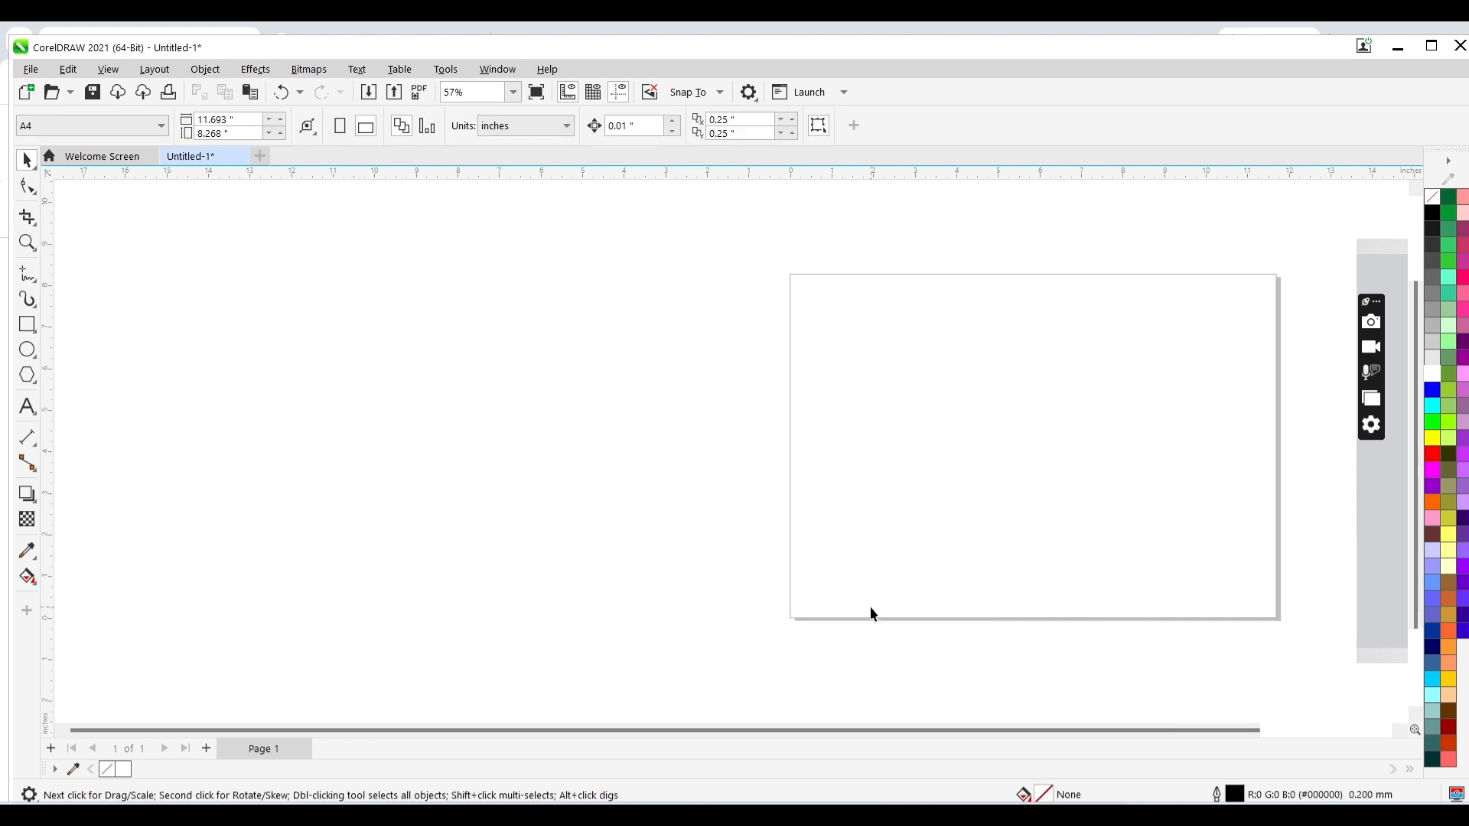
# Move the "grill" spatula reference image from beside the page onto the page
pyautogui.moveTo(1379, 489); pyautogui.dragTo(803, 453)
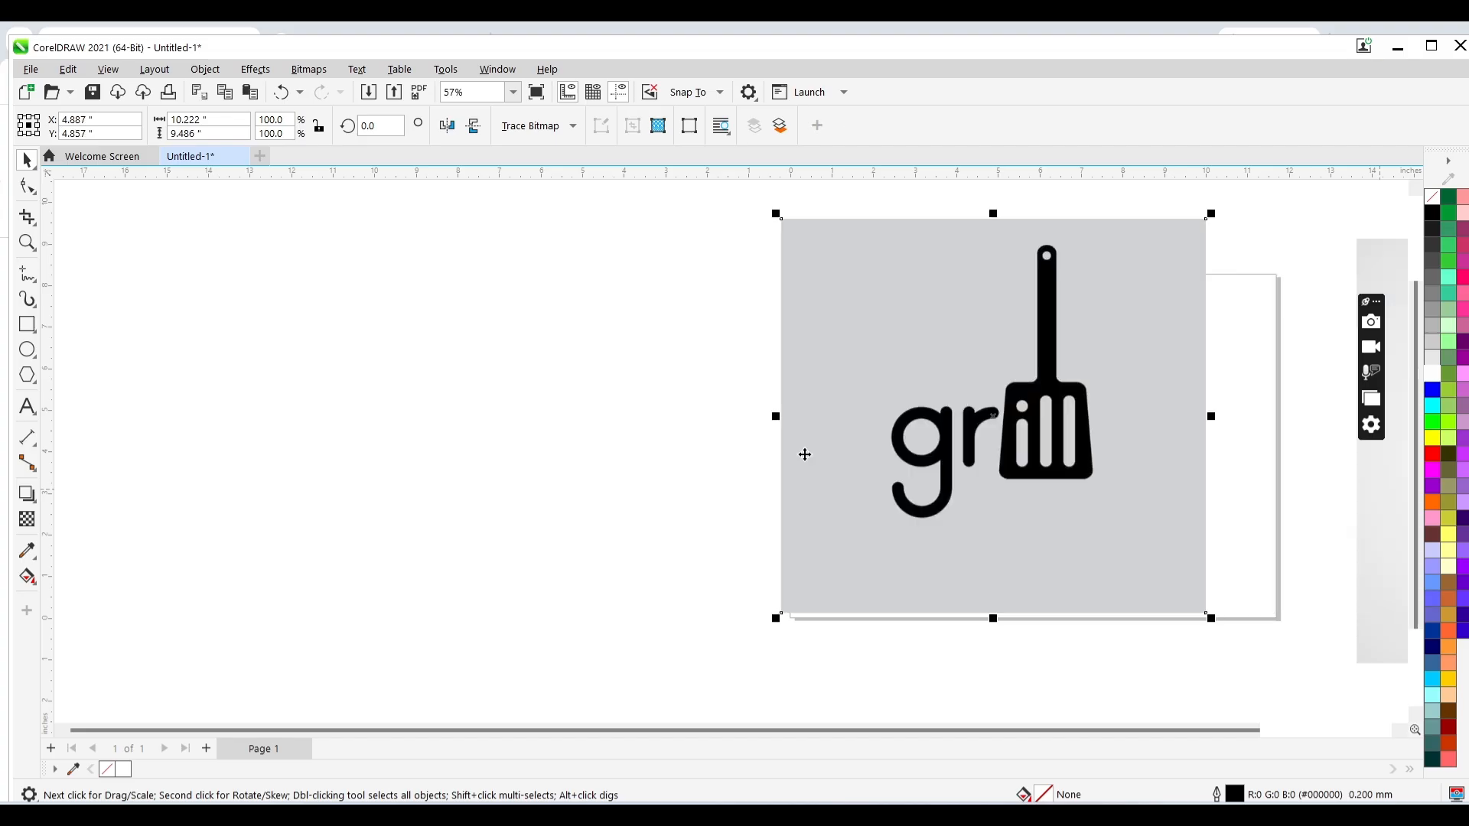